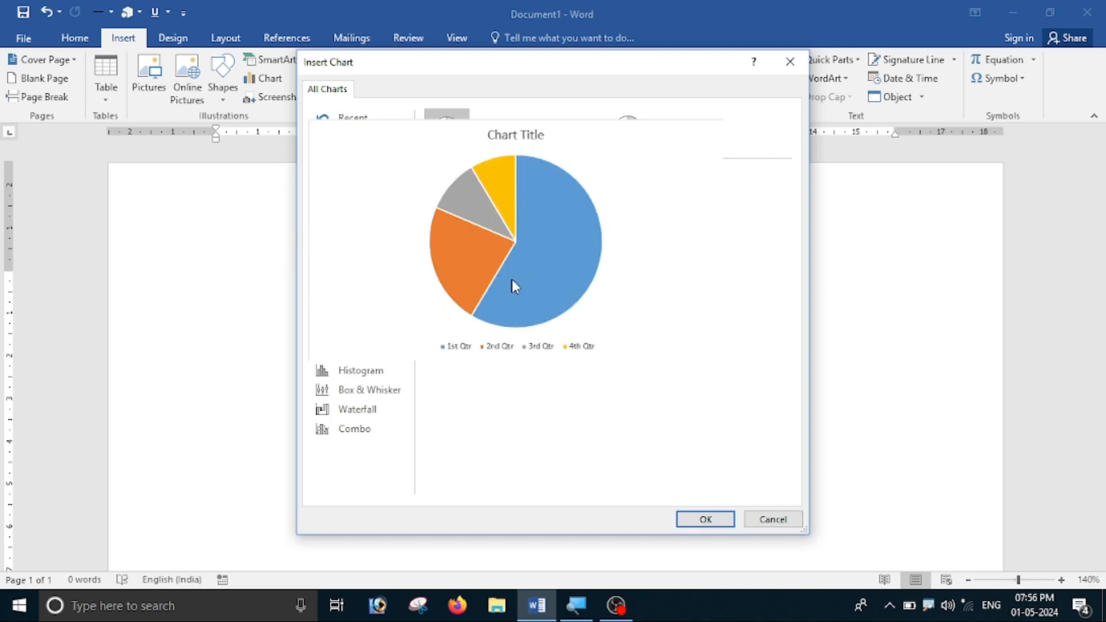
# - Compare the bar and column chart types and insert a Clustered Column chart into the document
pyautogui.click(325, 222)
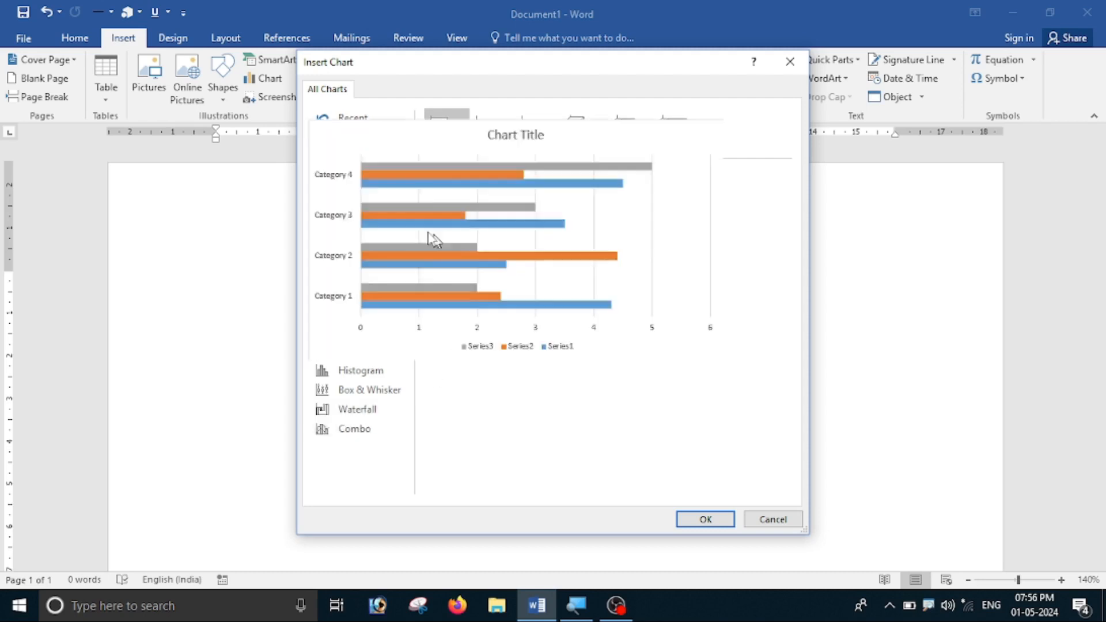
pyautogui.click(348, 164)
pyautogui.moveTo(528, 234)
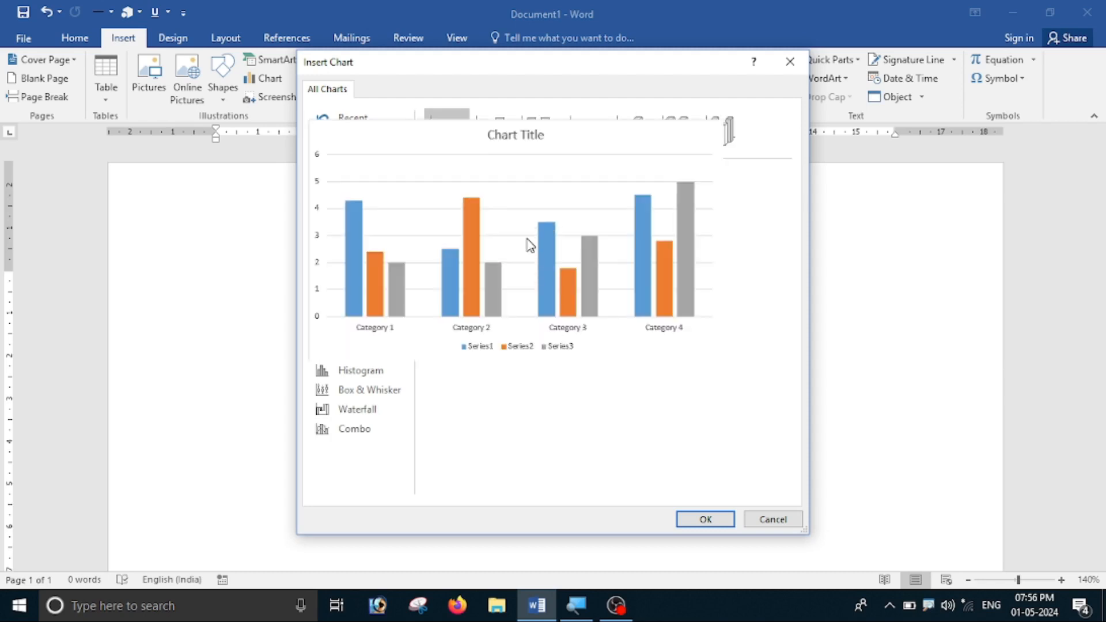
pyautogui.click(704, 519)
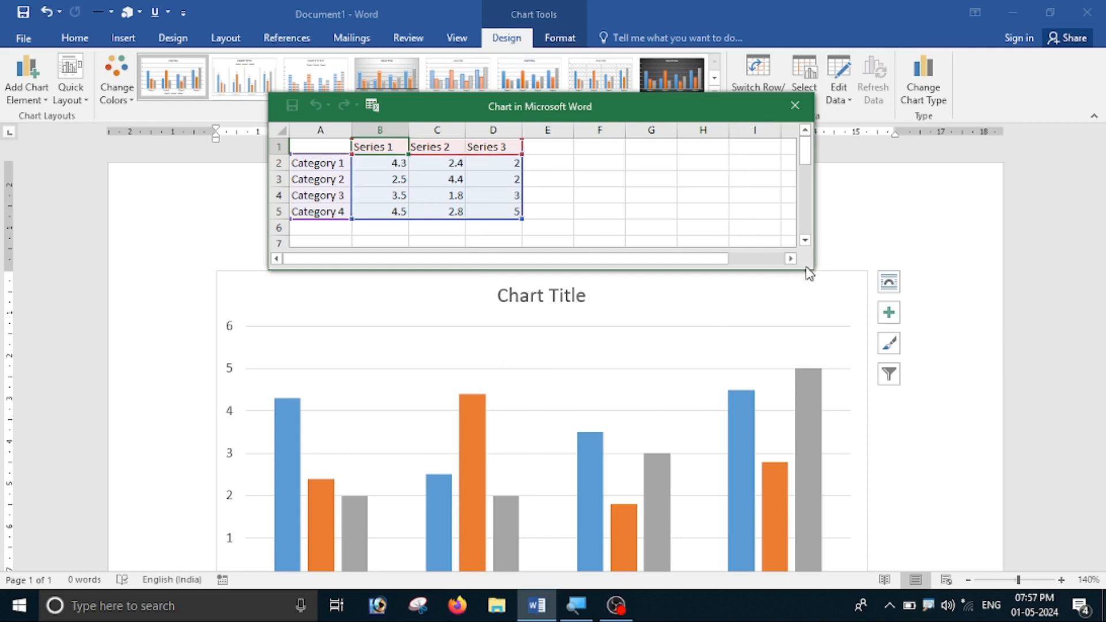
# - Enlarge the chart data window and rename the three series headers in B1:D1 as 2020, 2021 and 2022
pyautogui.moveTo(807, 272); pyautogui.dragTo(957, 614)
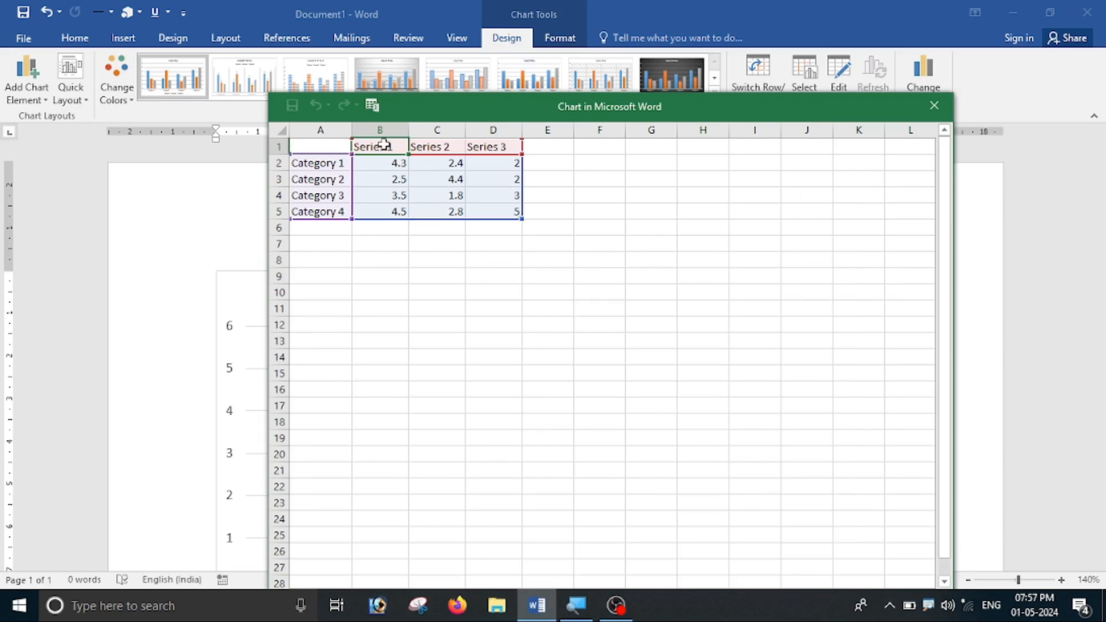
pyautogui.write('20')
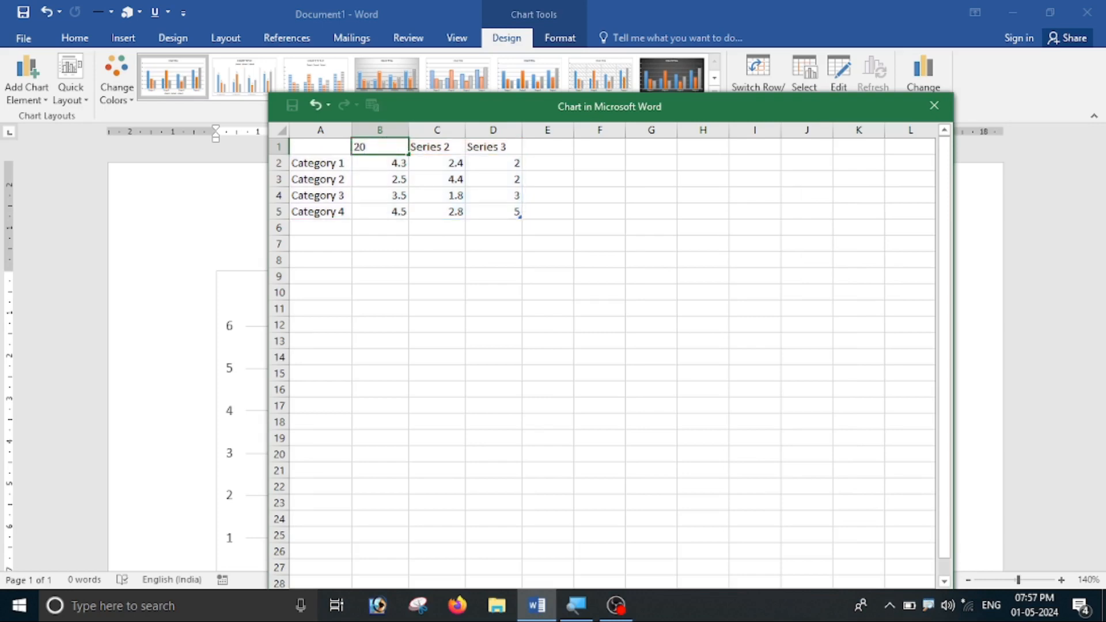
pyautogui.write('20')
pyautogui.press('Tab')
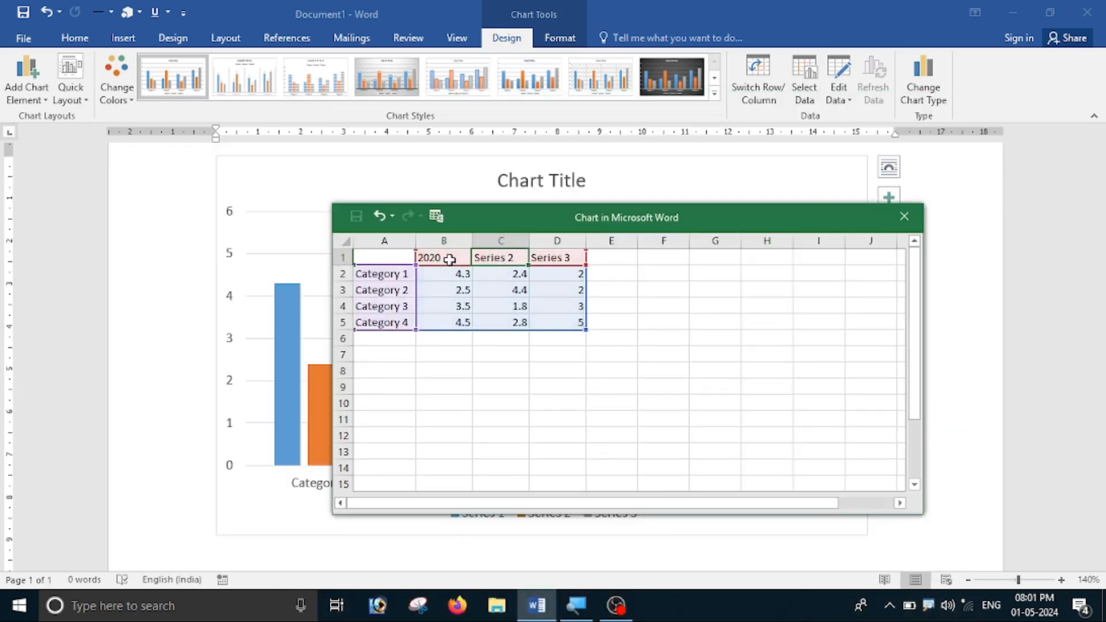
pyautogui.write('2021')
pyautogui.press('Tab')
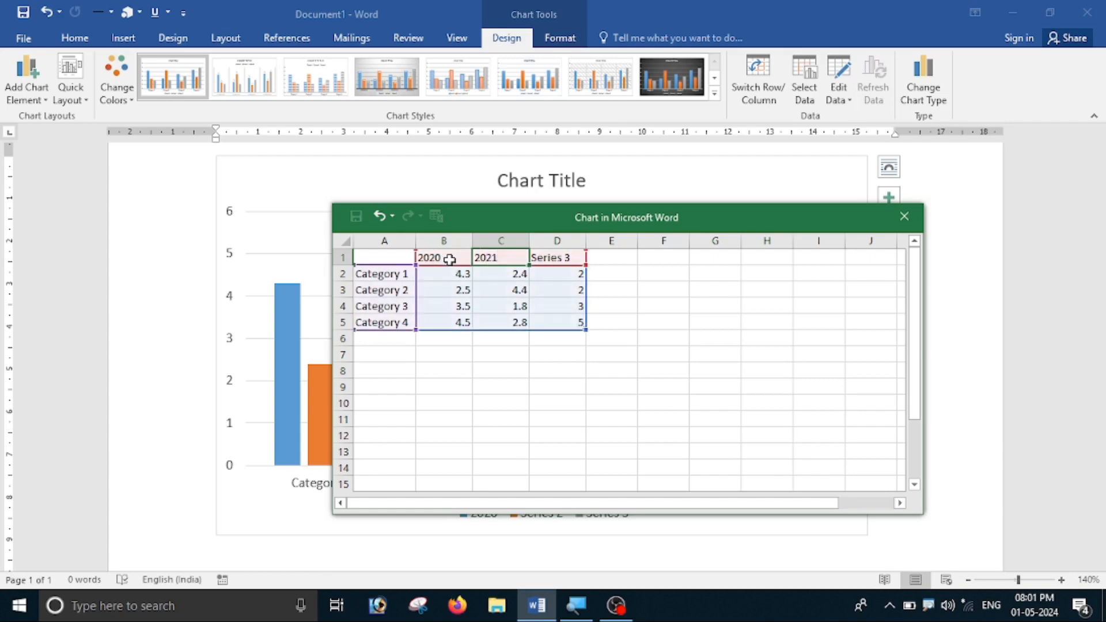
pyautogui.write('2022')
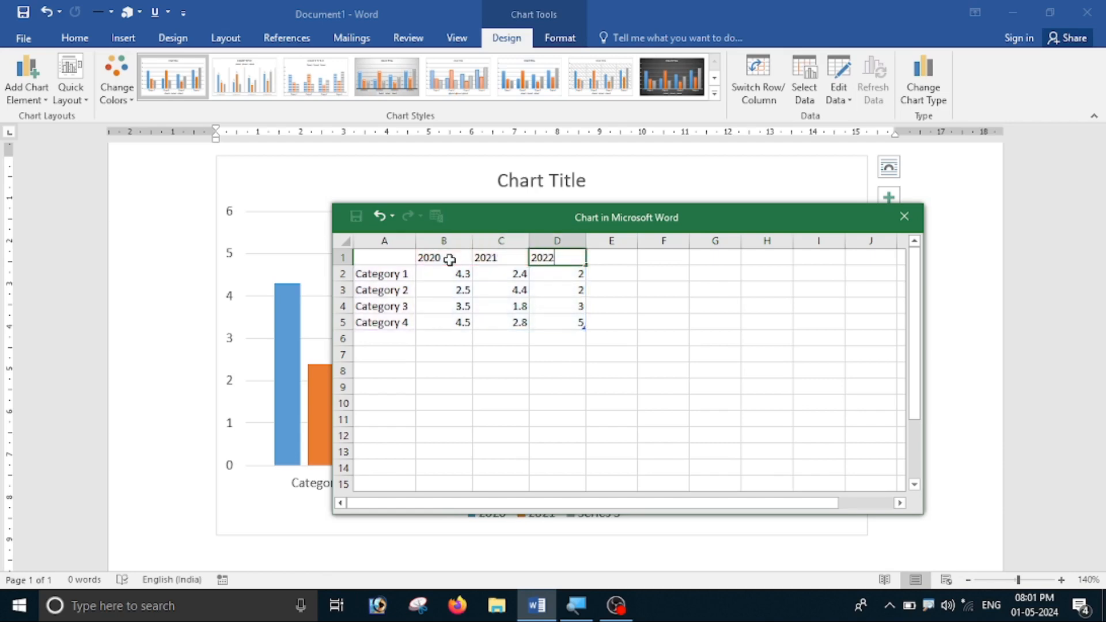
pyautogui.click(452, 275)
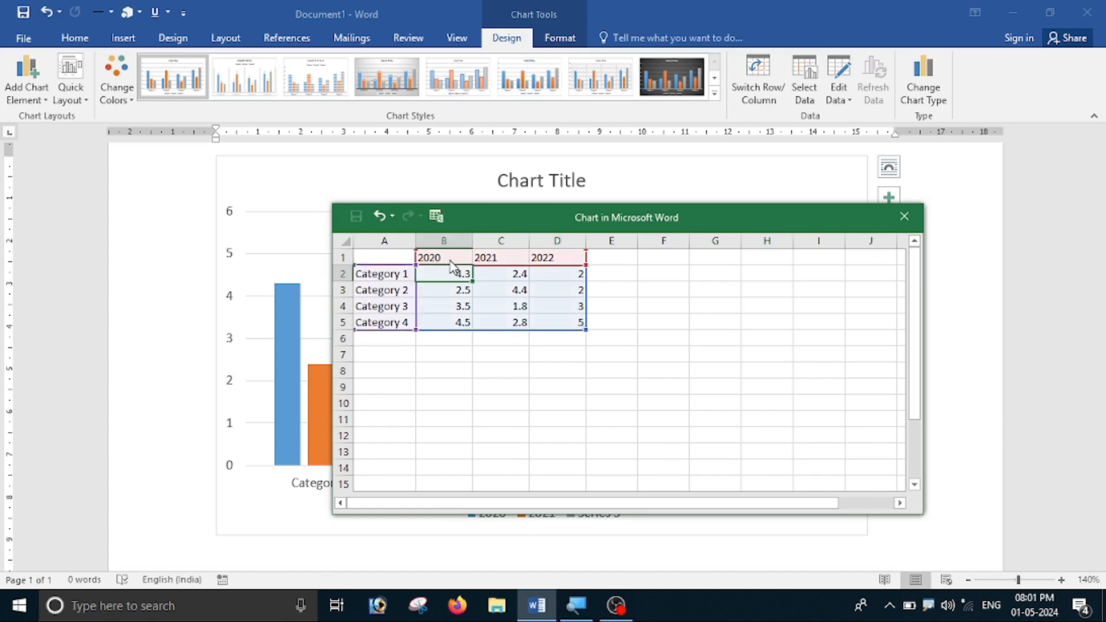
# - Replace Category 1 with a person's first name and enter 16000, 16500 and 22000 for 2020 to 2022
pyautogui.click(394, 274)
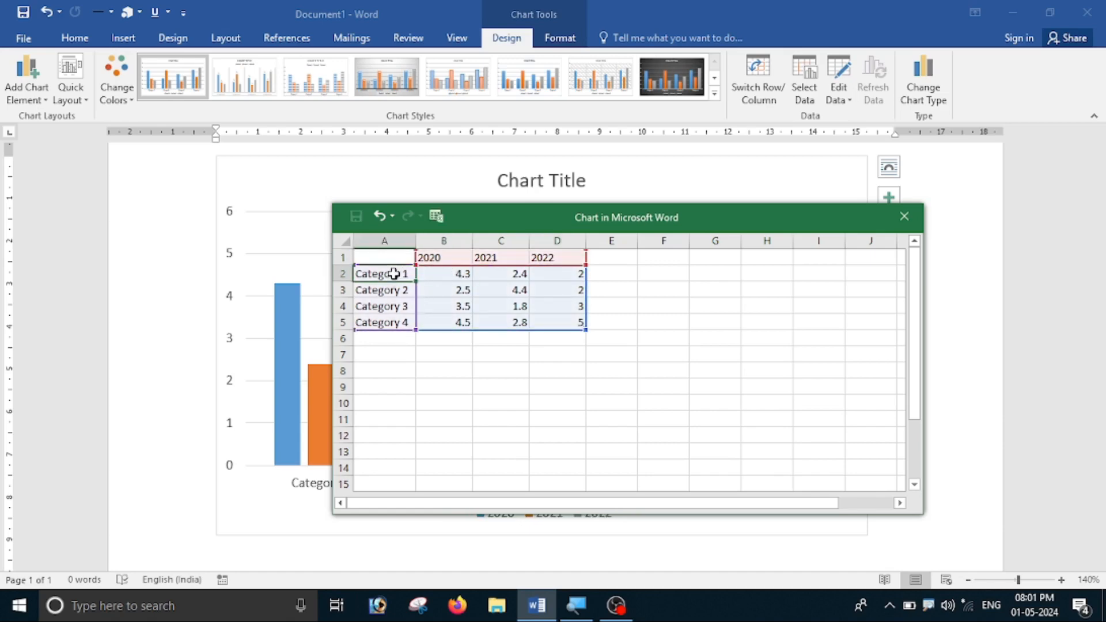
pyautogui.write('mohan')
pyautogui.press('Tab')
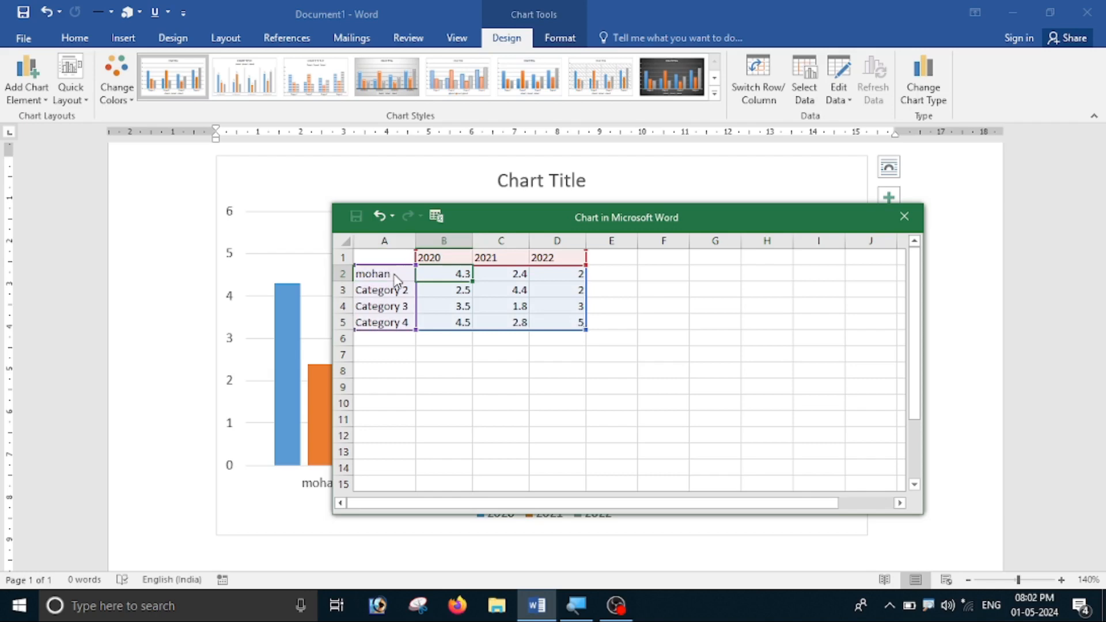
pyautogui.write('16000')
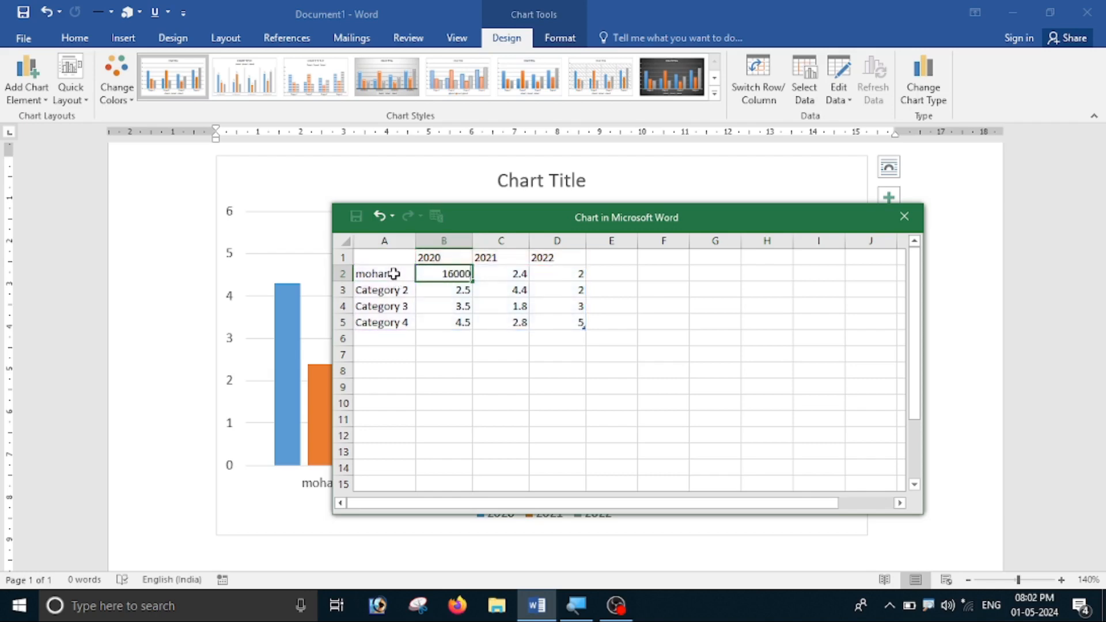
pyautogui.press('Tab')
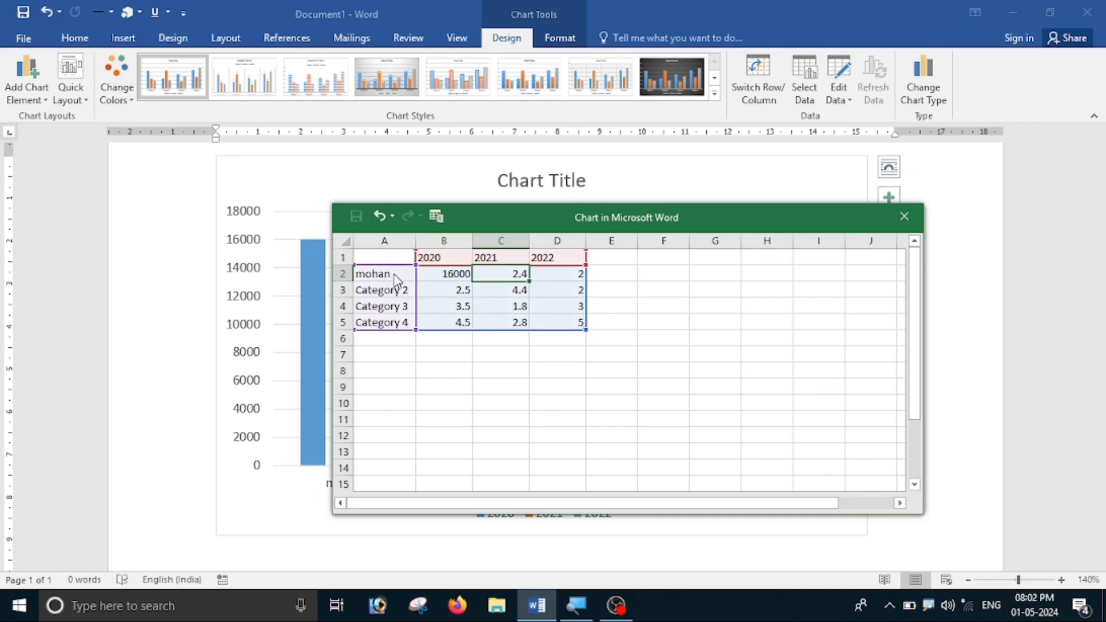
pyautogui.write('16500')
pyautogui.press('Tab')
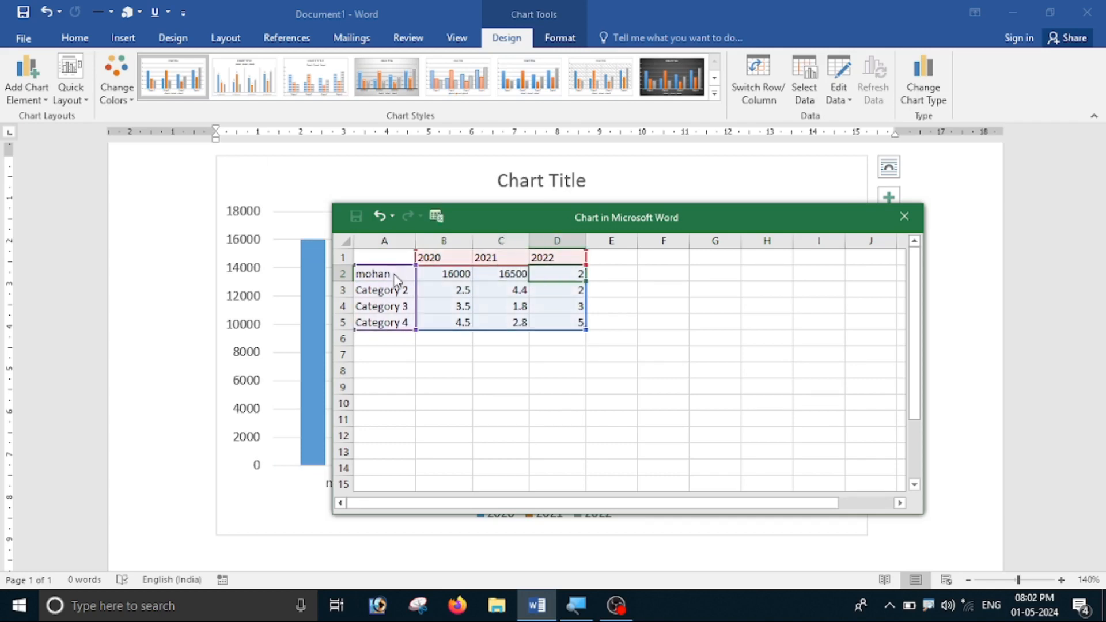
pyautogui.write('2200')
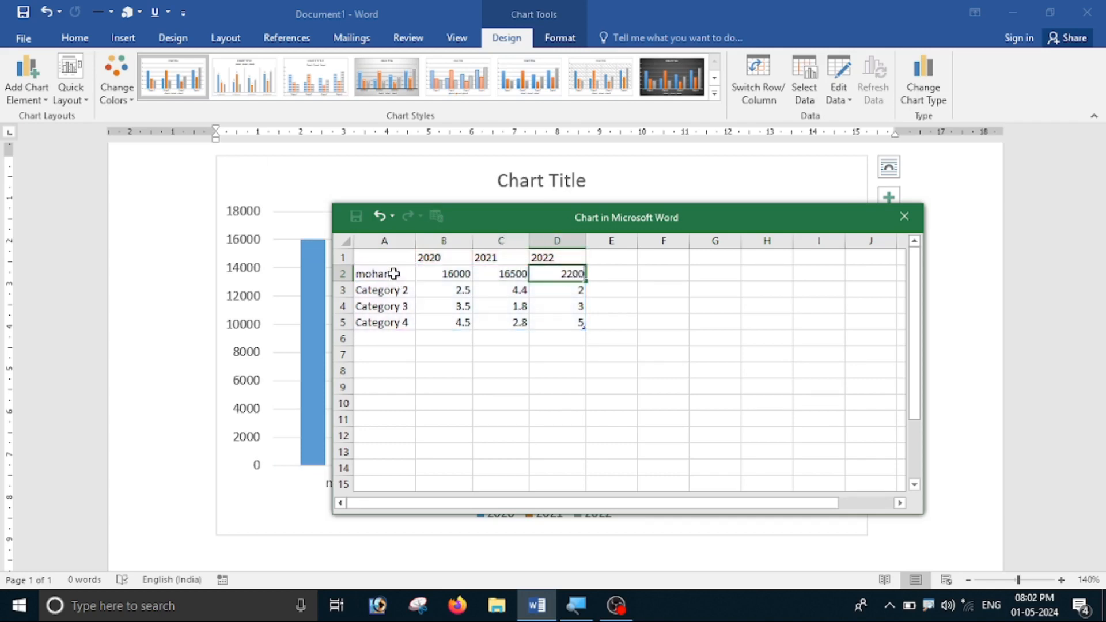
pyautogui.write('0')
pyautogui.press('Return')
# - Replace Category 2 with a person's first name and enter 18000, 19000 and 17000 for 2020 to 2022
pyautogui.write('rahyul')
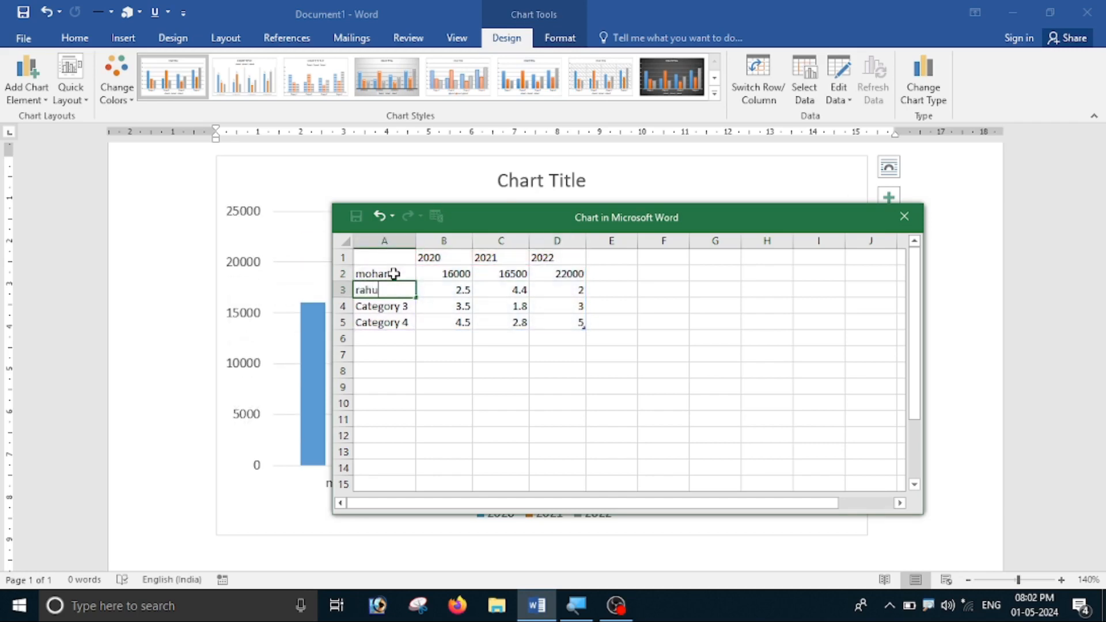
pyautogui.write('l')
pyautogui.press('Tab')
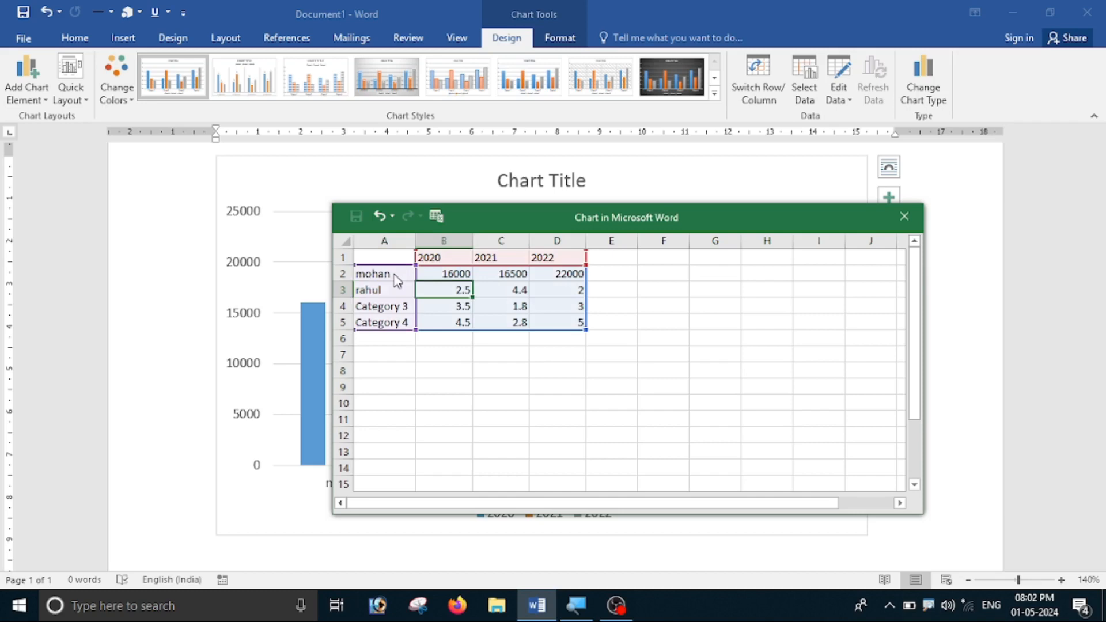
pyautogui.write('180')
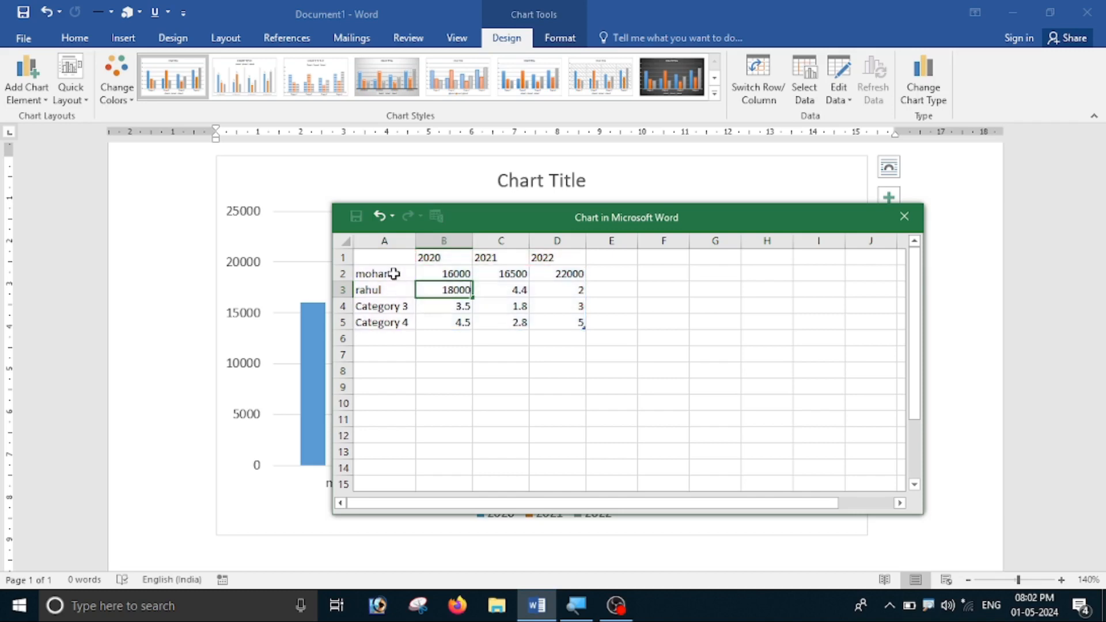
pyautogui.write('00')
pyautogui.press('Tab')
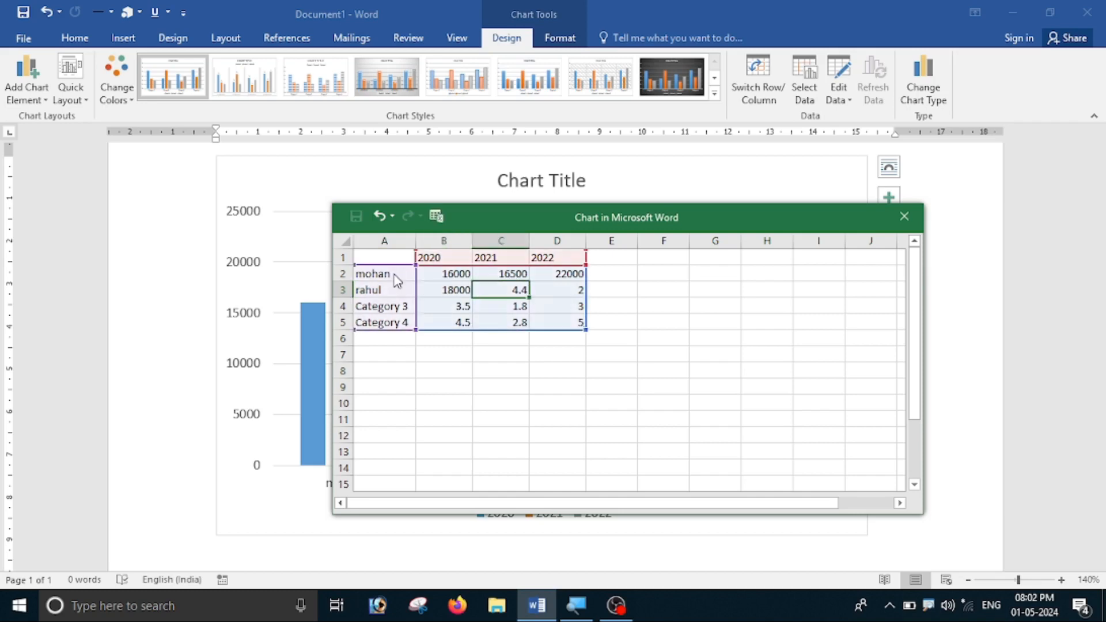
pyautogui.write('19000')
pyautogui.press('Tab')
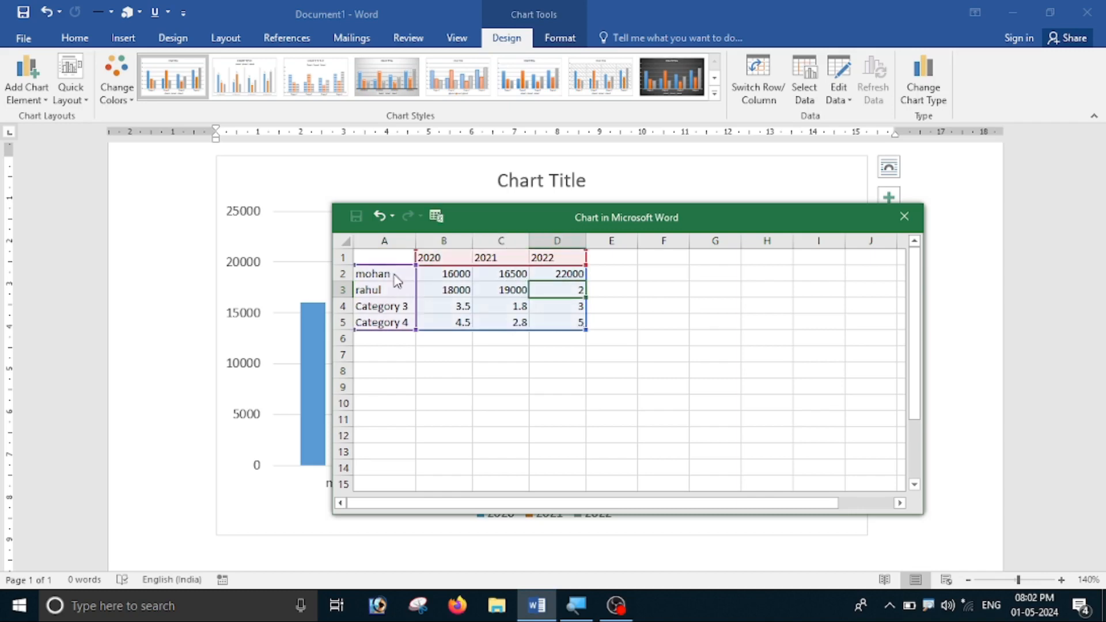
pyautogui.write('1')
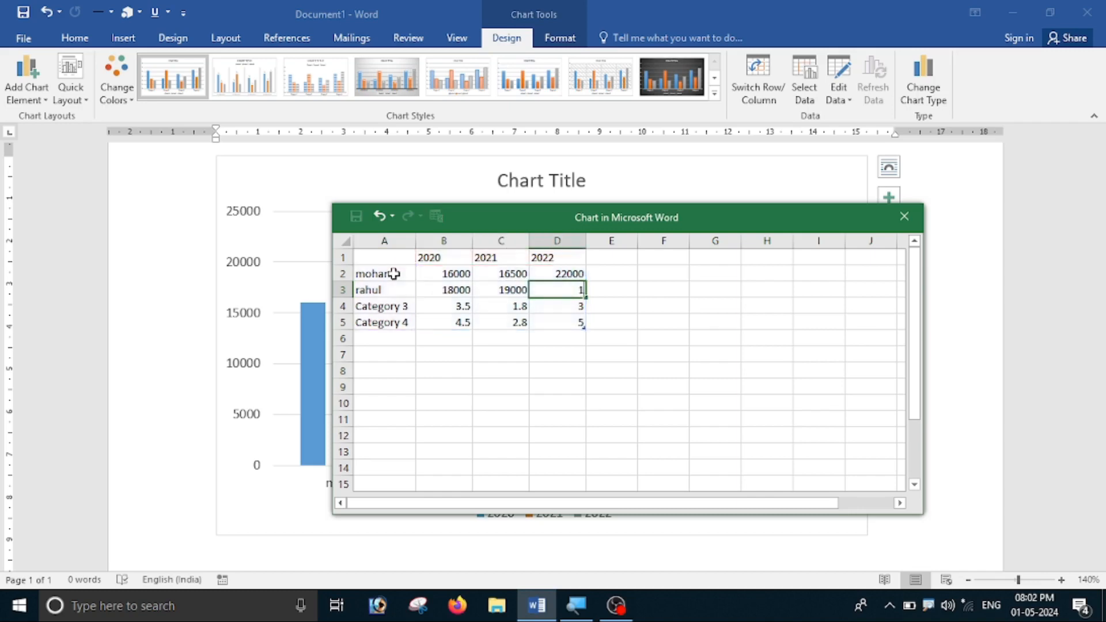
pyautogui.write('7000')
pyautogui.press('Return')
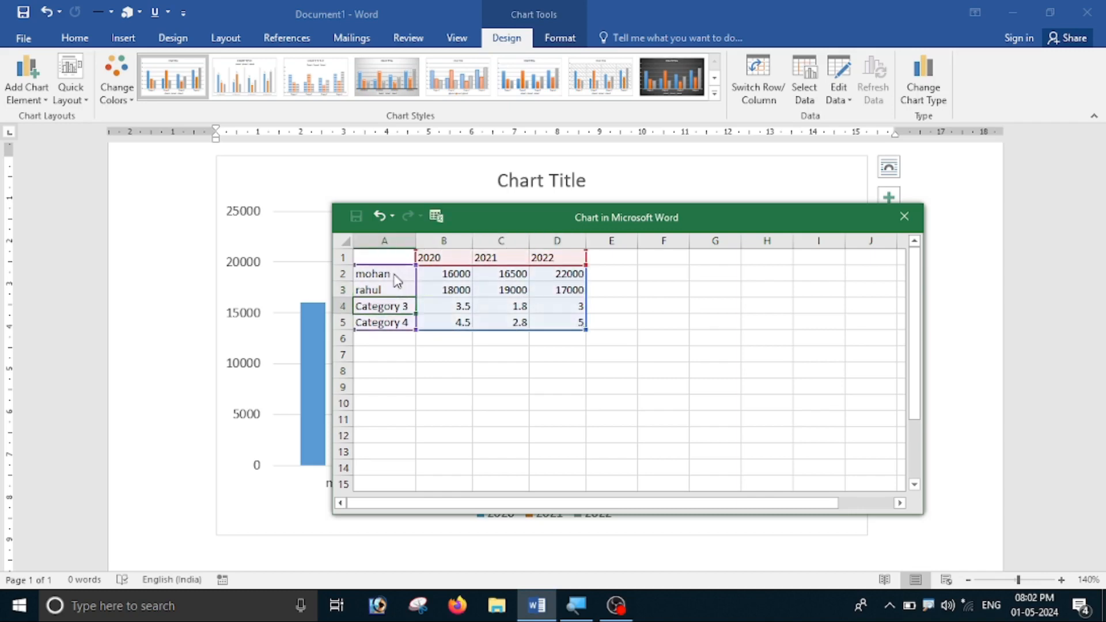
# - Replace Category 3 with a person's first name and enter 16000, 15000 and 18000 for 2020 to 2022
pyautogui.write('radha')
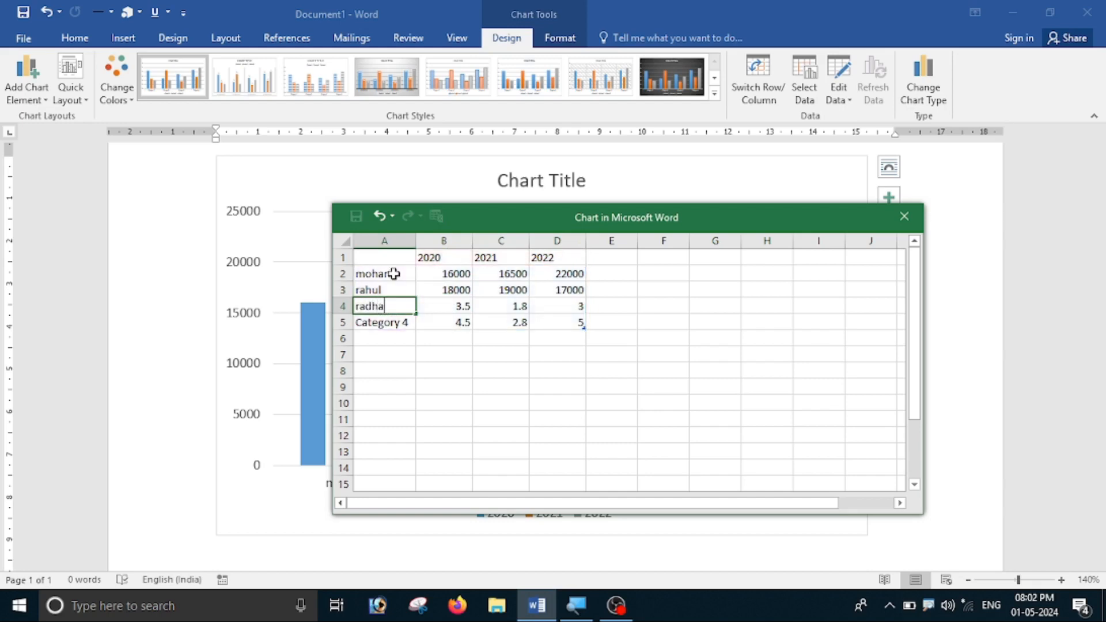
pyautogui.press('Tab')
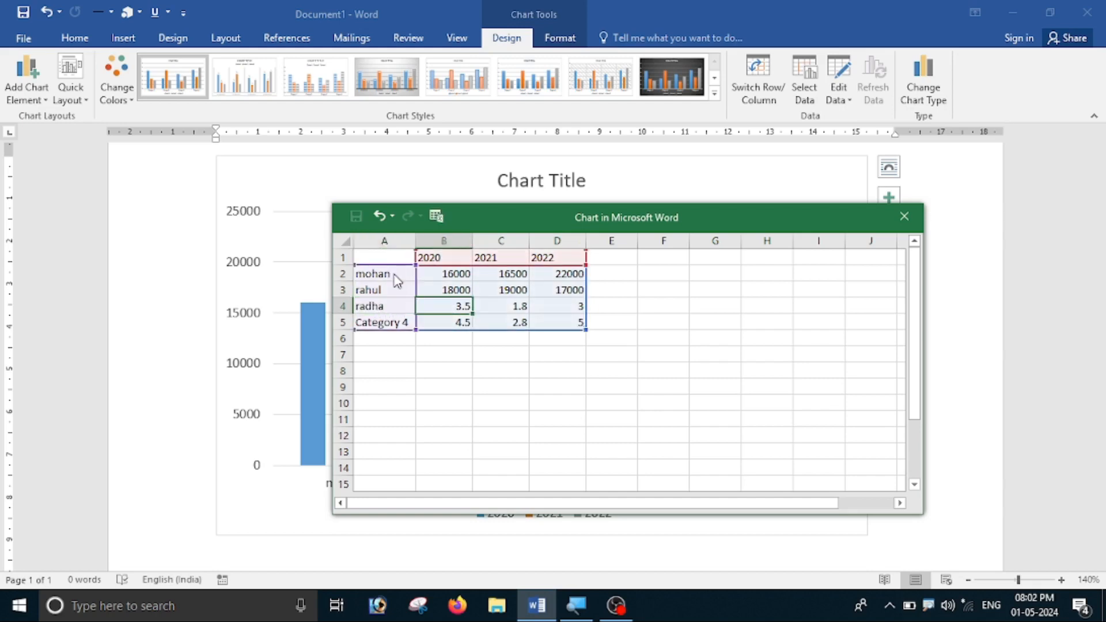
pyautogui.write('16000')
pyautogui.press('Tab')
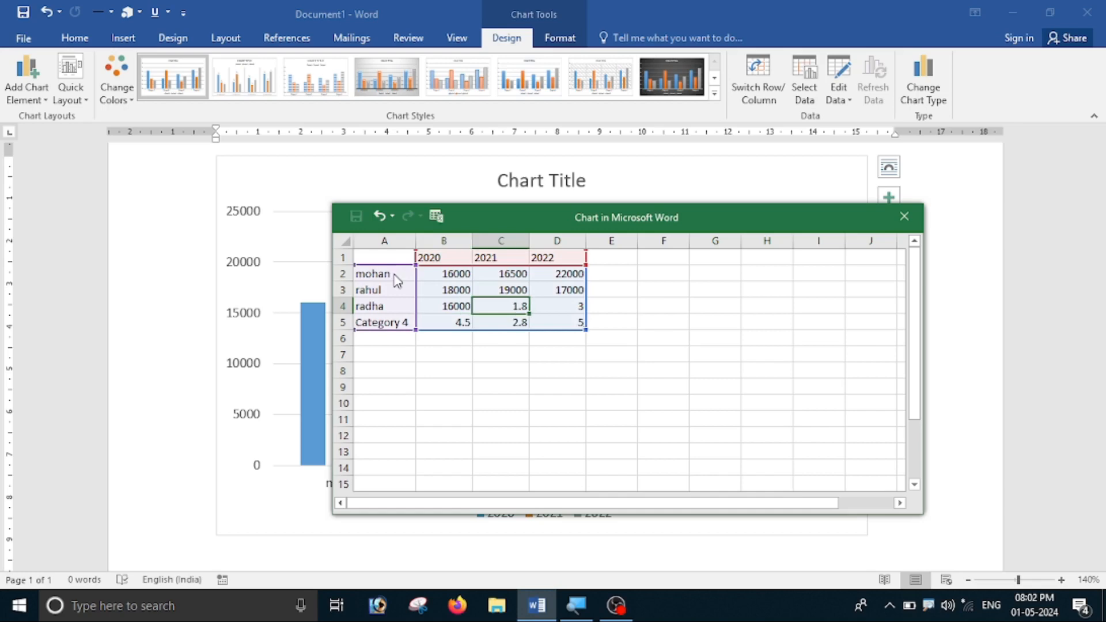
pyautogui.write('150')
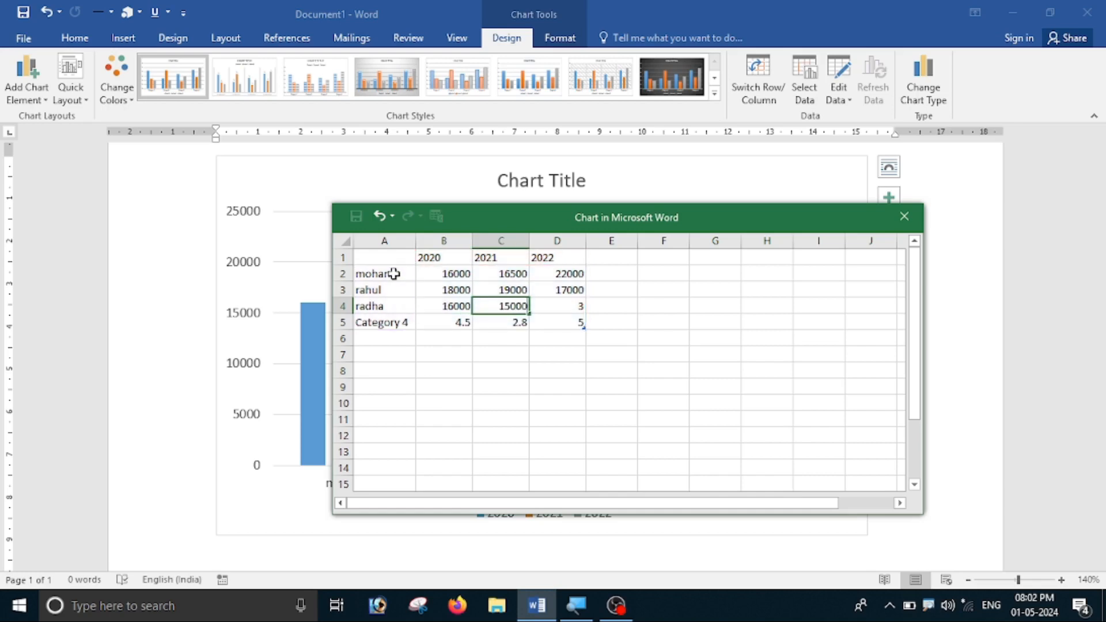
pyautogui.write('00')
pyautogui.press('Tab')
pyautogui.write('180')
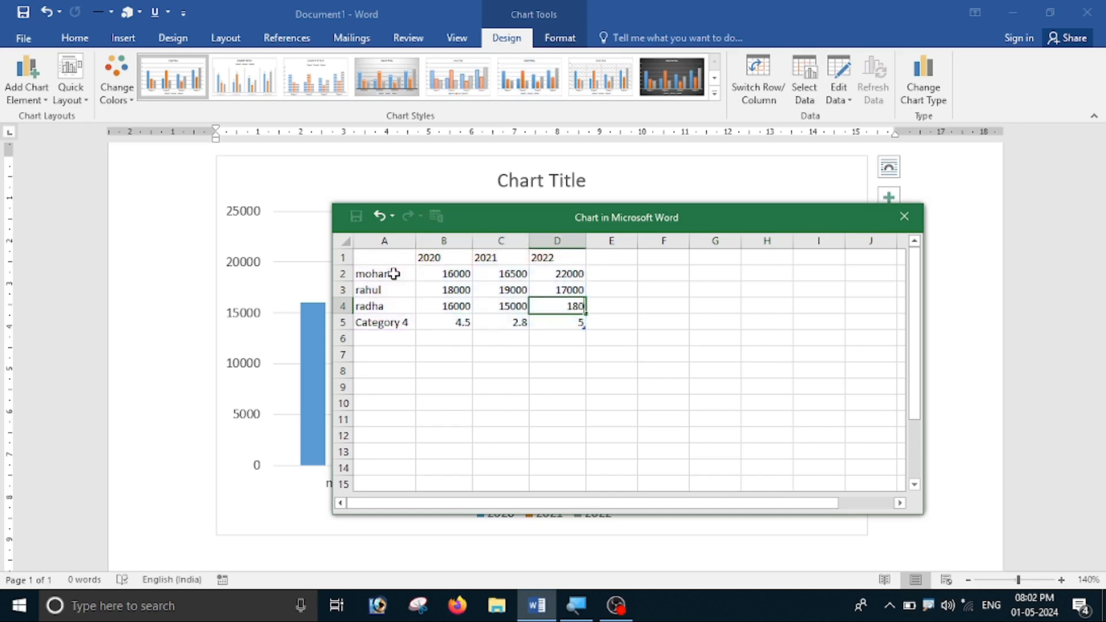
pyautogui.press('Return')
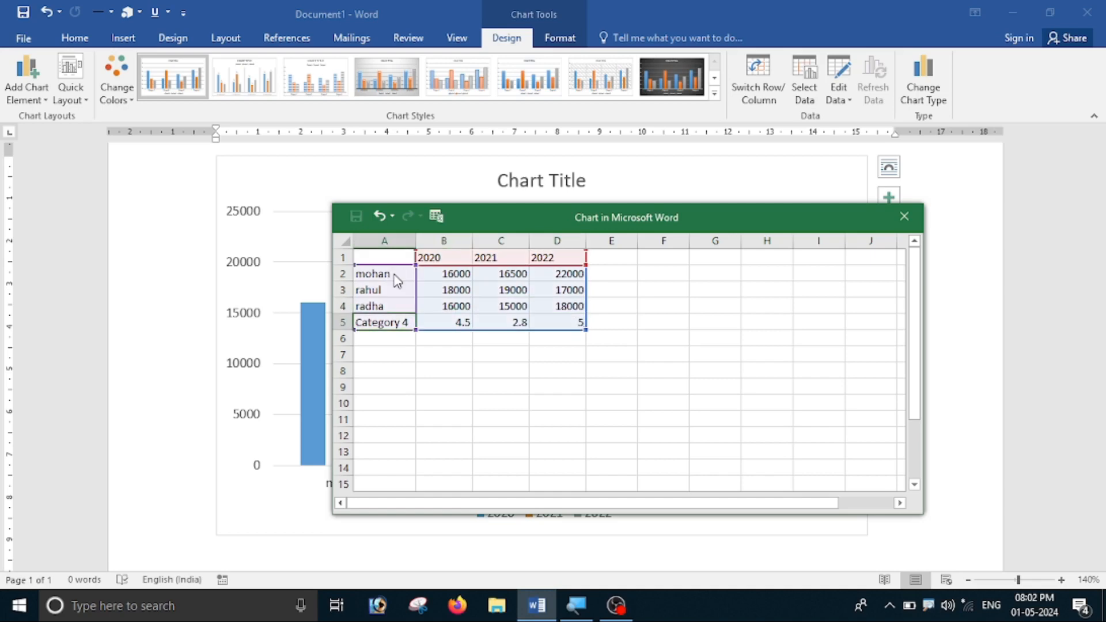
# - Replace Category 4 with a person's first name and enter 18000, 18500 and 25000 for 2020 to 2022
pyautogui.write('rani')
pyautogui.press('Tab')
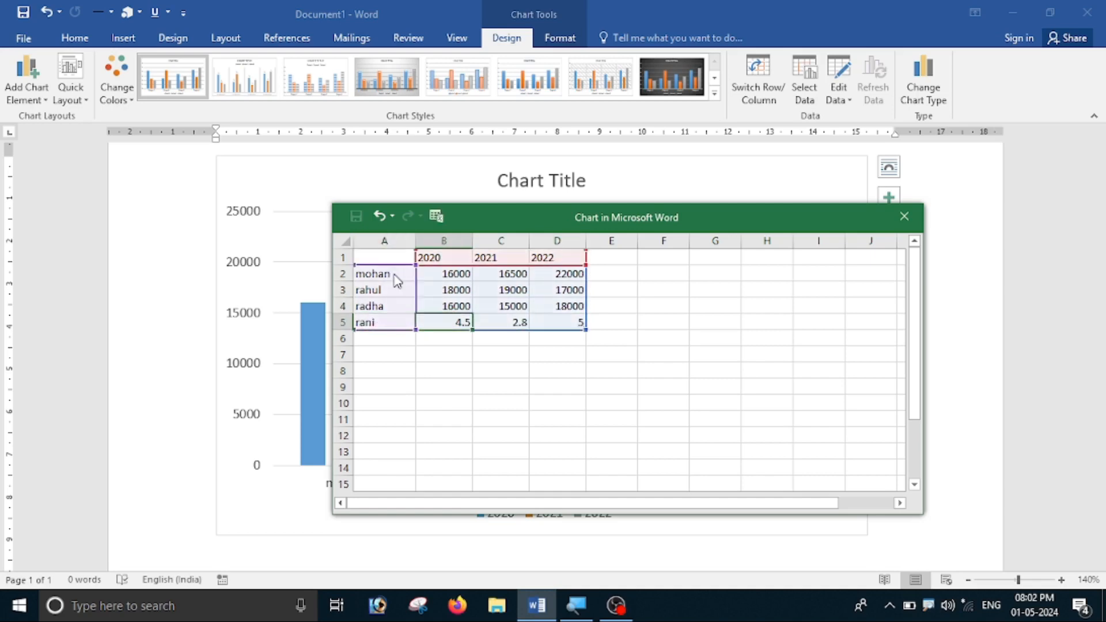
pyautogui.write('18000')
pyautogui.press('Tab')
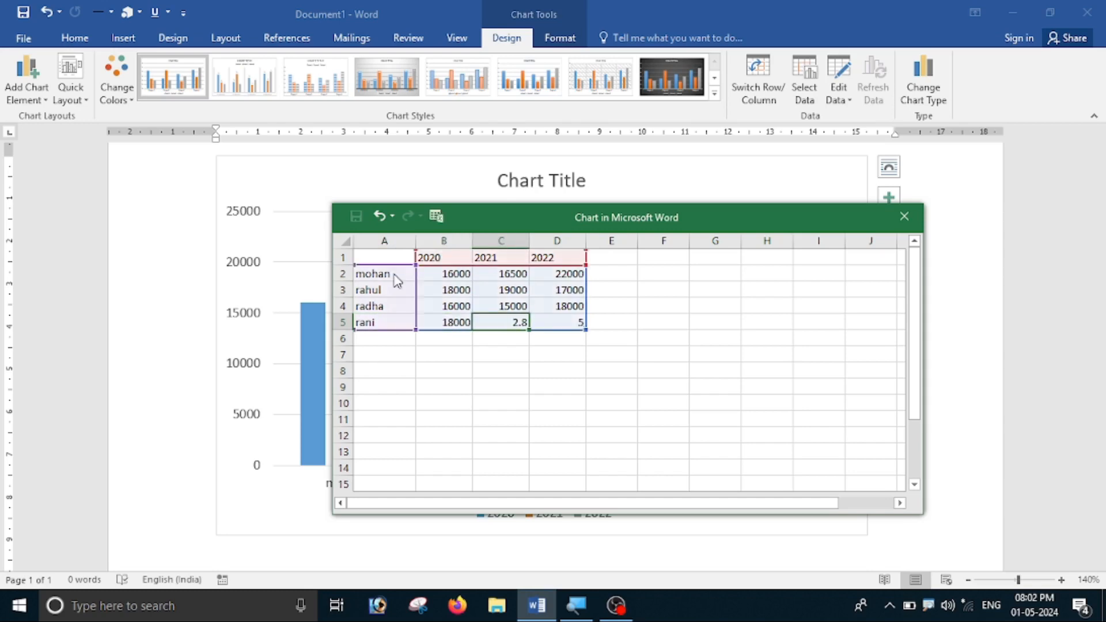
pyautogui.write('18500')
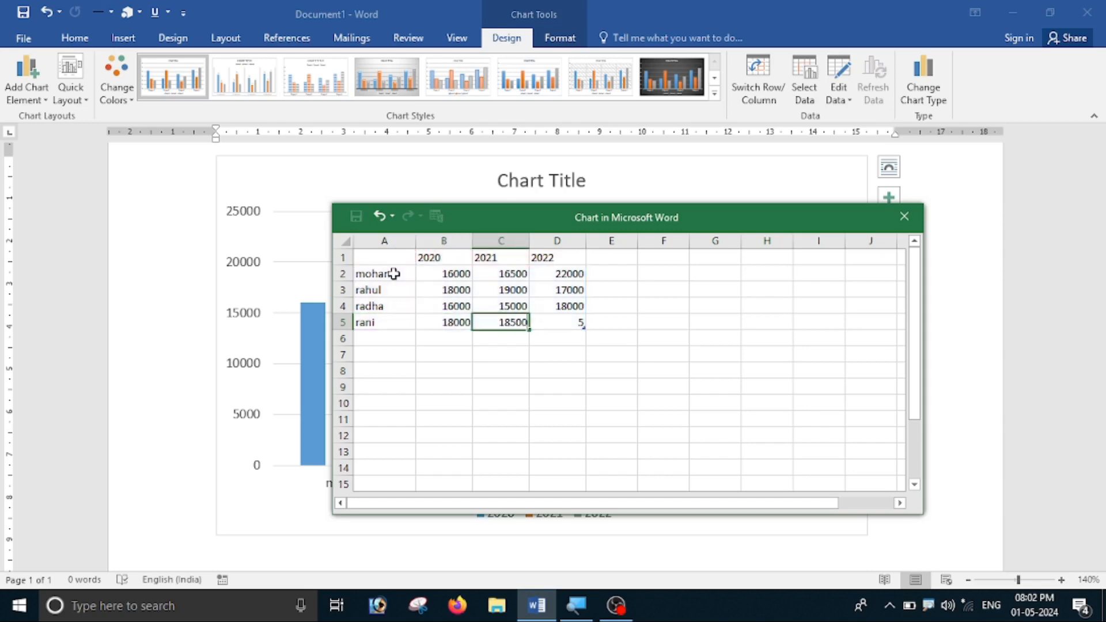
pyautogui.press('Tab')
pyautogui.write('2500')
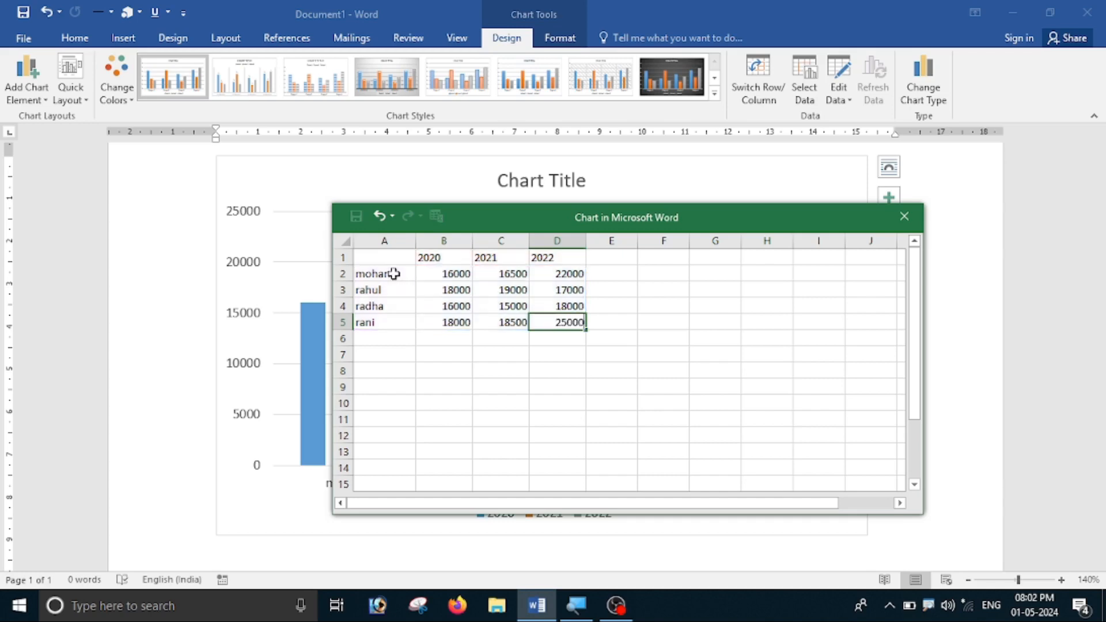
pyautogui.write('0')
pyautogui.press('Return')
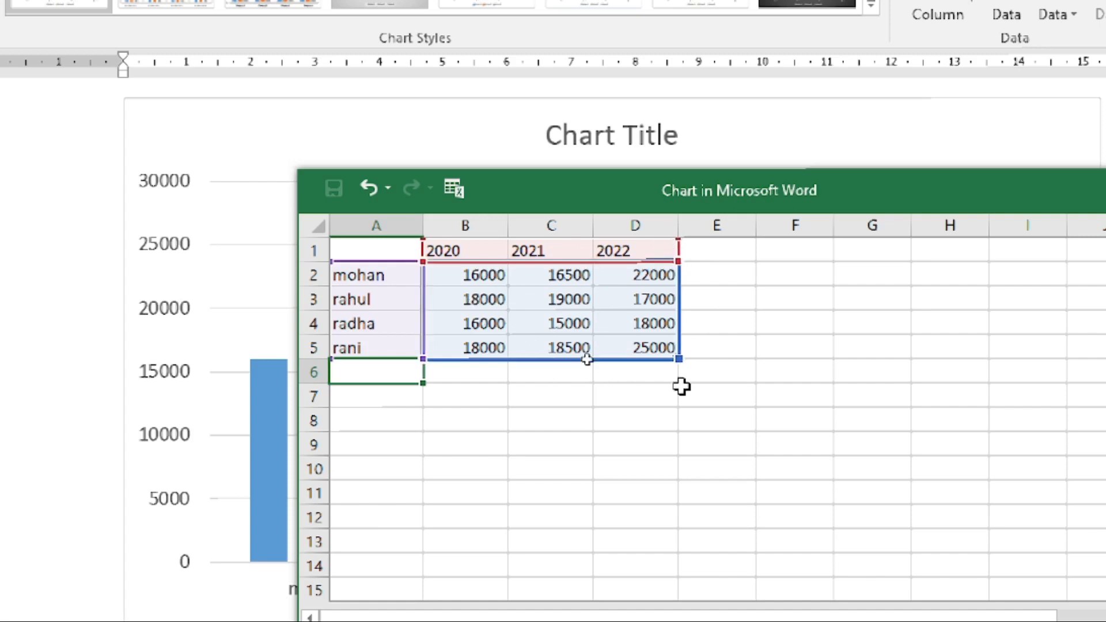
# - Extend the chart's data range by one column to include E1:E5 and select header cell E1
pyautogui.moveTo(675, 357); pyautogui.dragTo(739, 368)
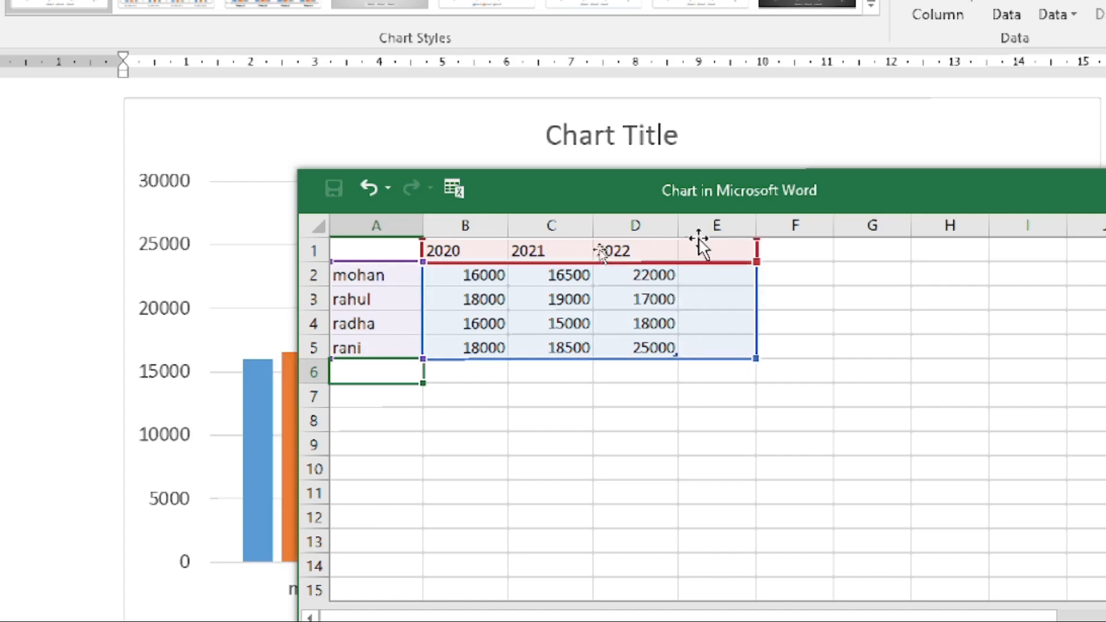
pyautogui.click(715, 250)
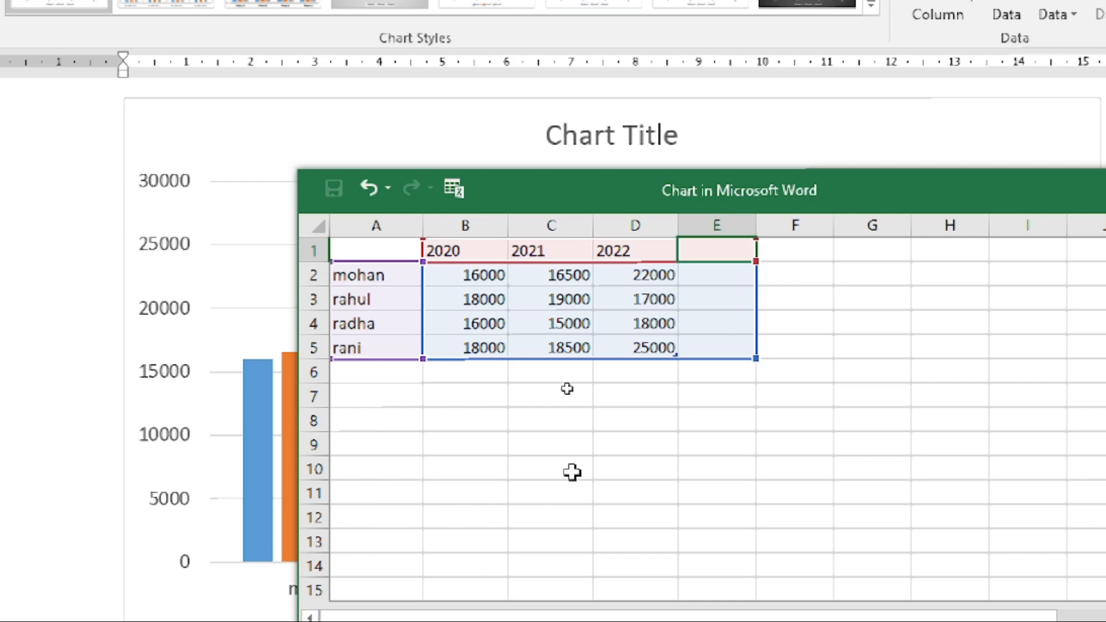
# - Extend the chart's data range down to row 10 and select the empty cells A6:E9 inside it
pyautogui.moveTo(756, 360); pyautogui.dragTo(755, 478)
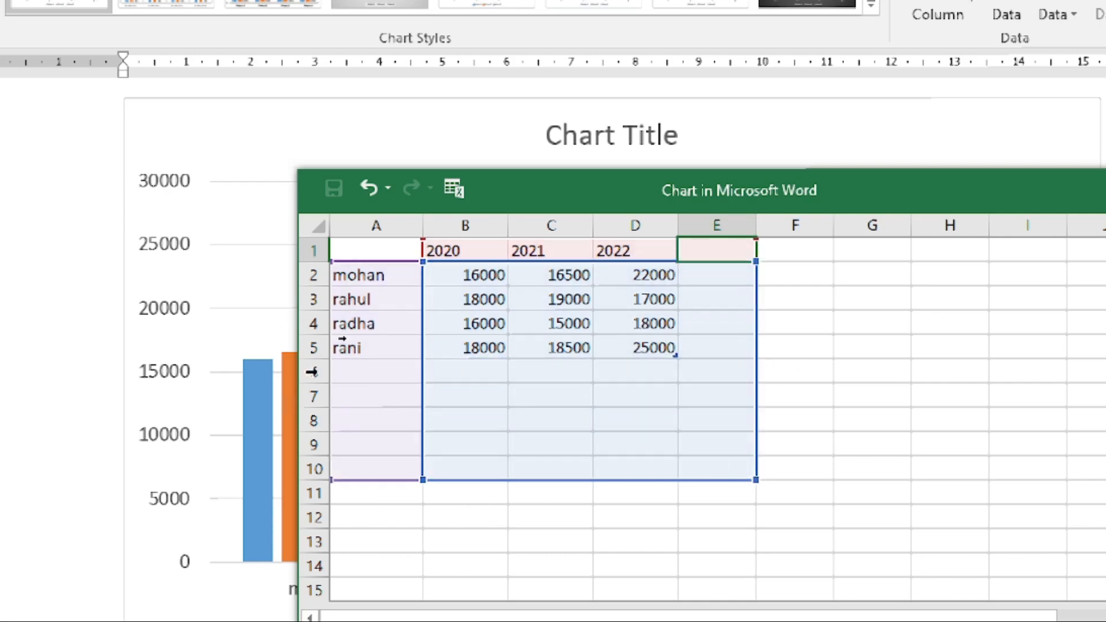
pyautogui.moveTo(376, 372); pyautogui.dragTo(682, 444)
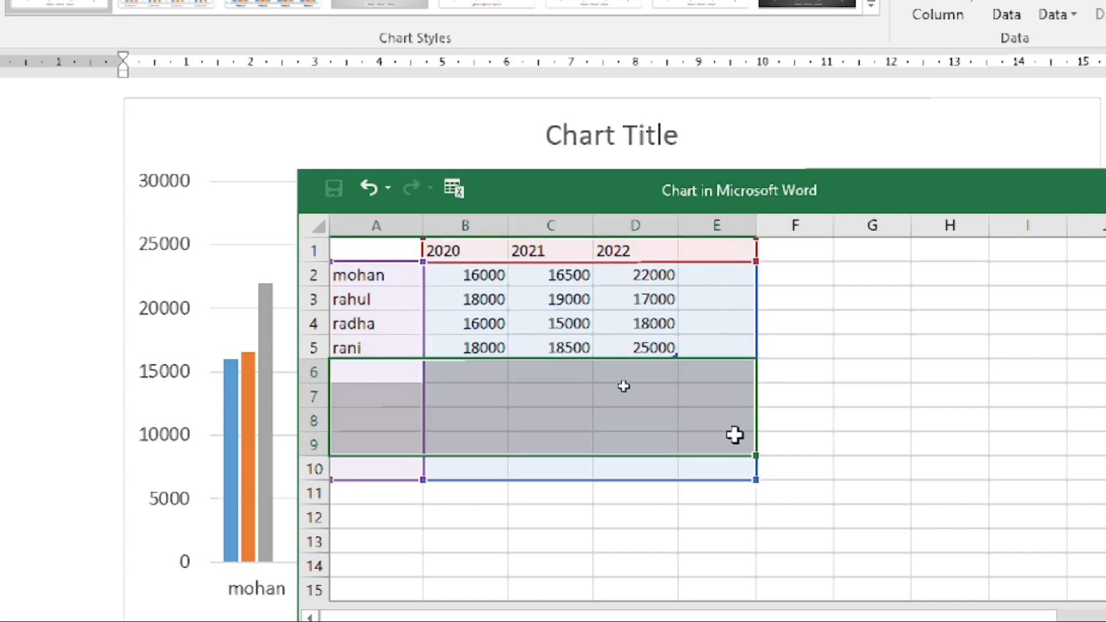
pyautogui.click(812, 430)
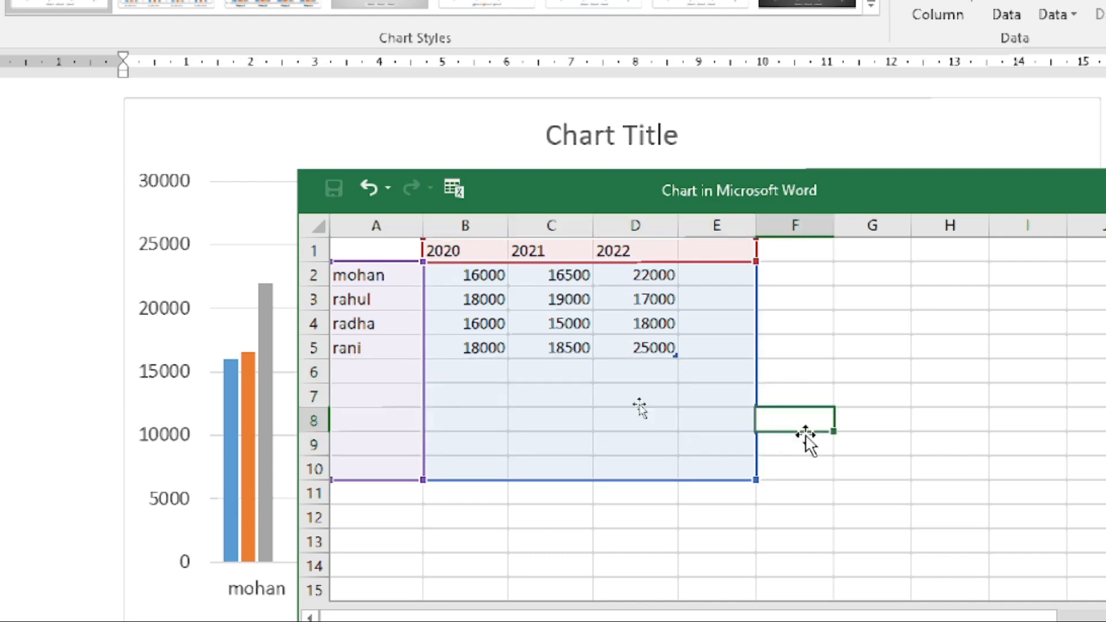
pyautogui.click(645, 377)
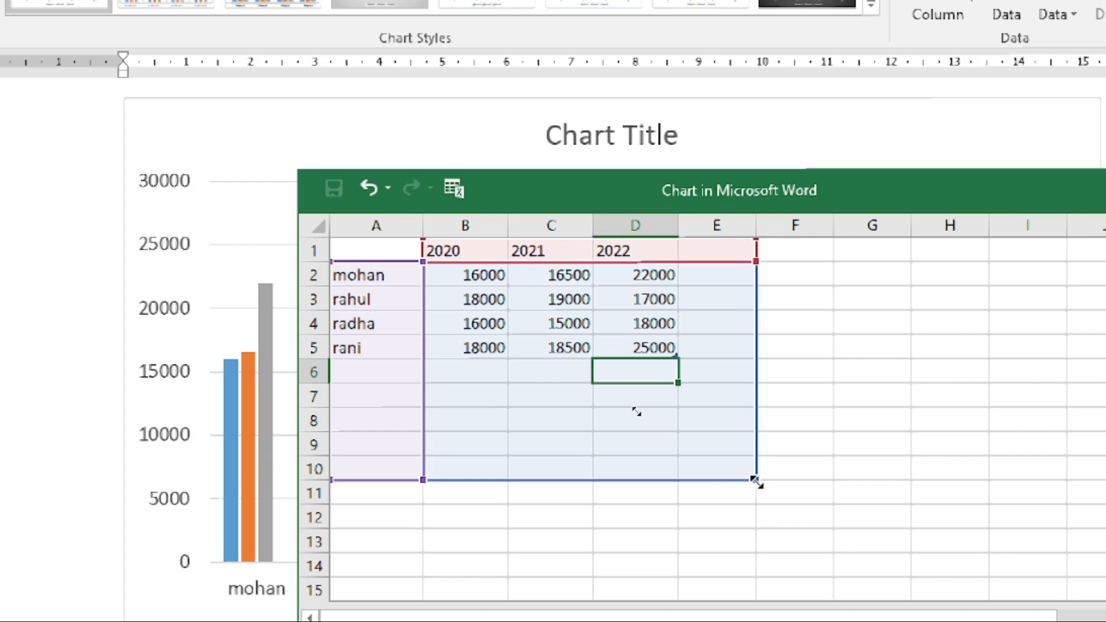
# - Shrink the chart's data range to A1:D5 and close the chart data sheet
pyautogui.moveTo(756, 480); pyautogui.dragTo(681, 357)
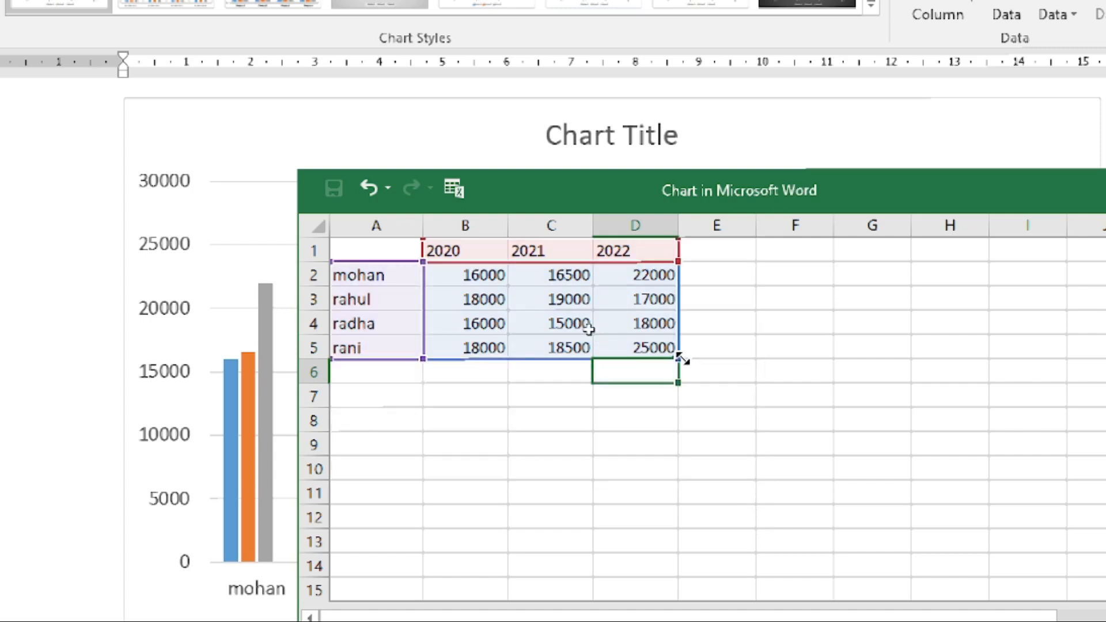
pyautogui.click(686, 403)
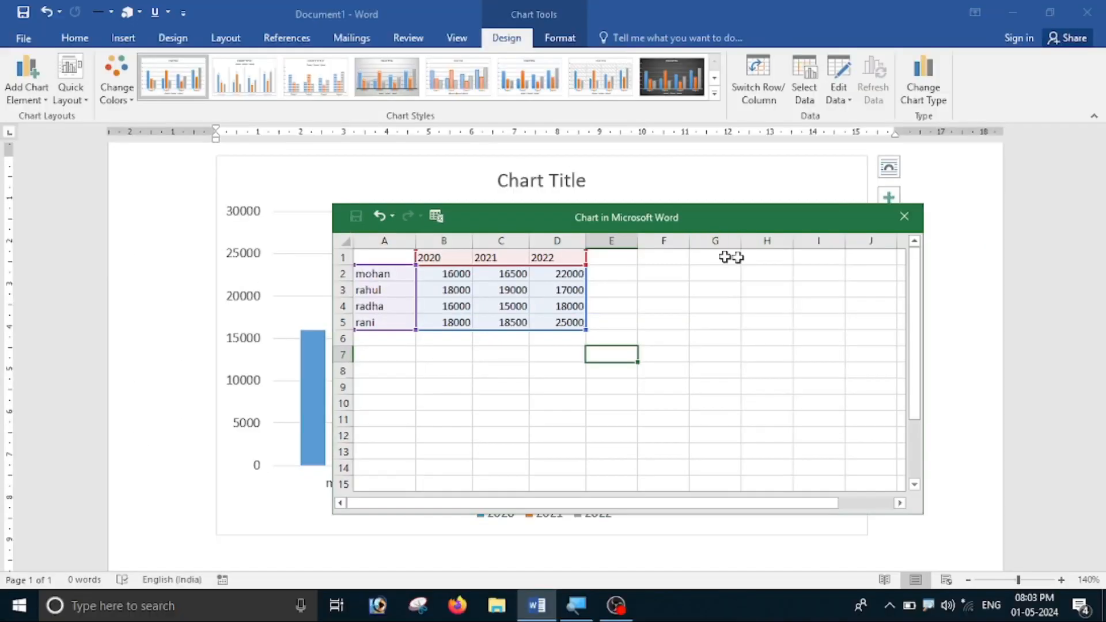
pyautogui.click(1105, 189)
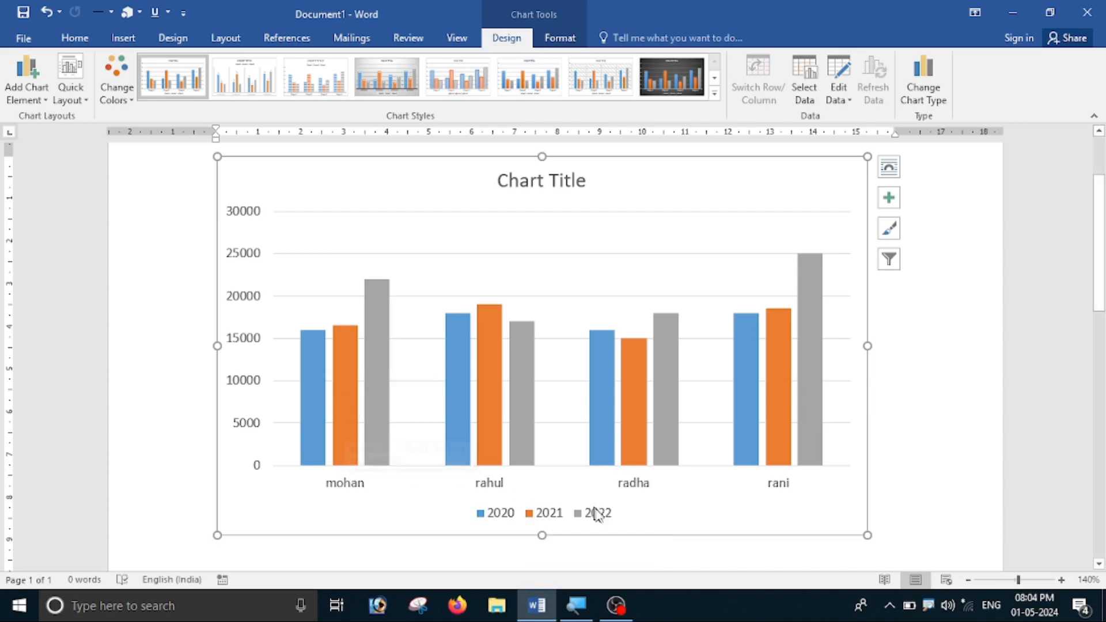
# - Replace the chart title with "Sales Report" and deselect the chart
pyautogui.moveTo(376, 441)
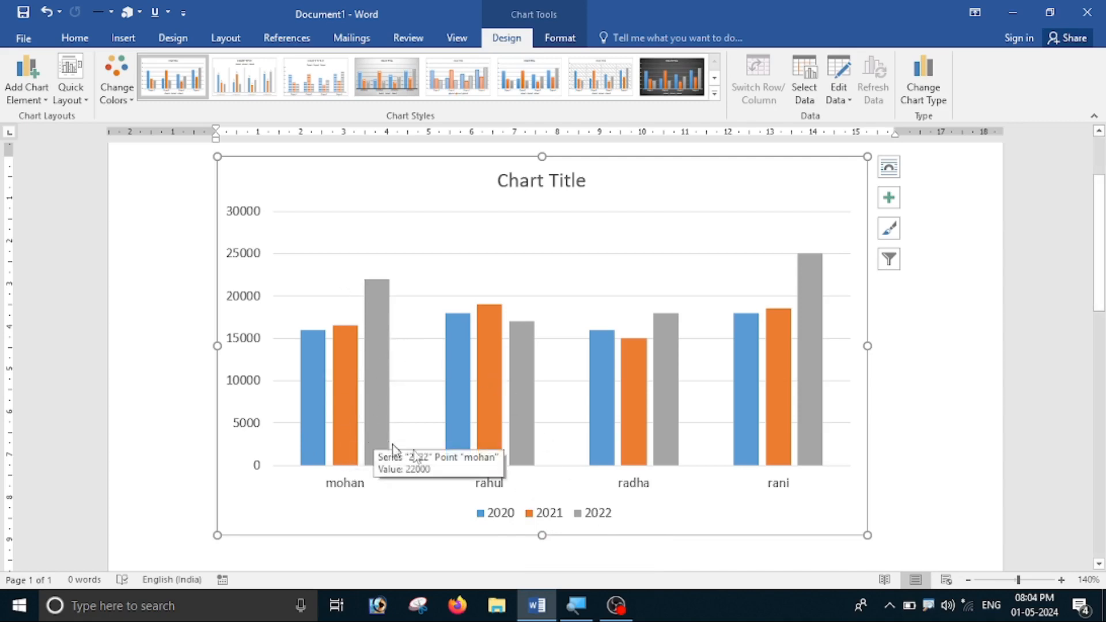
pyautogui.scroll(3, 597, 274)
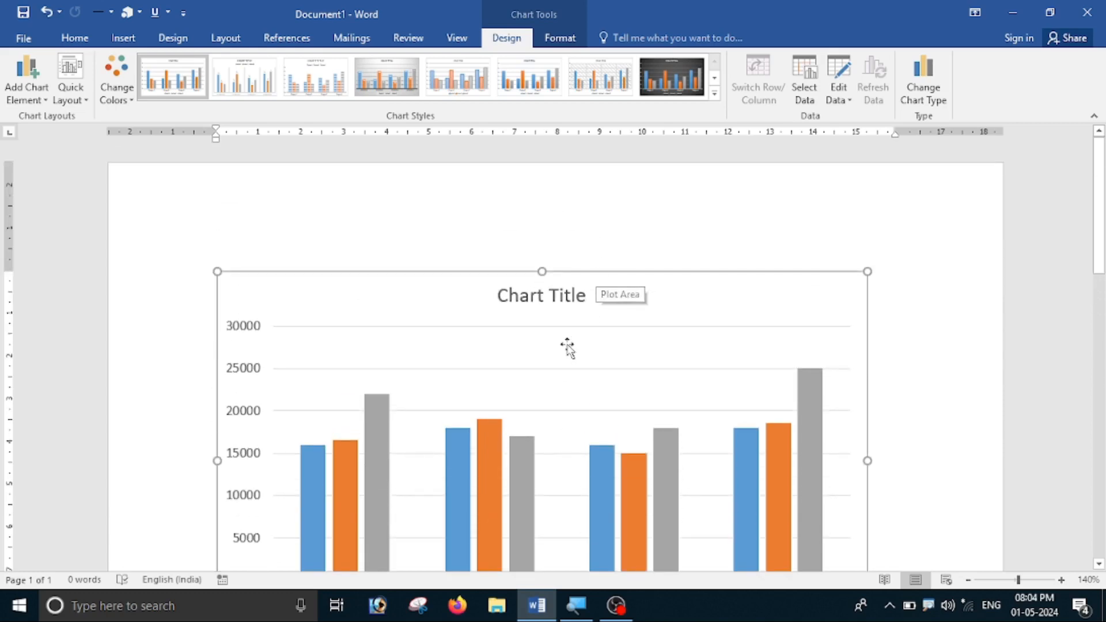
pyautogui.click(573, 304)
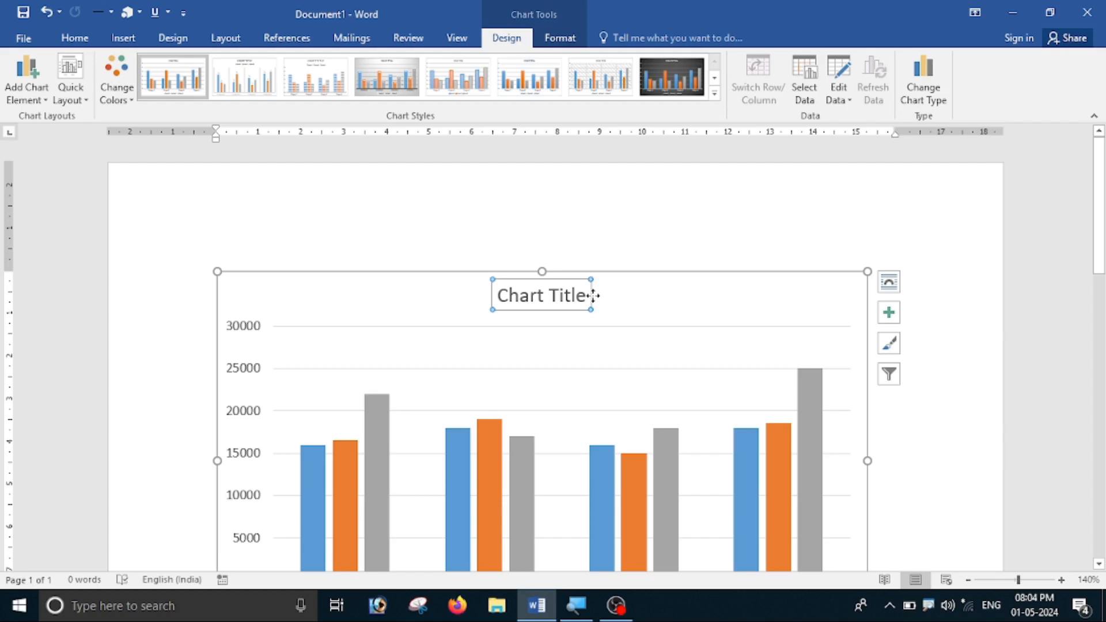
pyautogui.write('Sales')
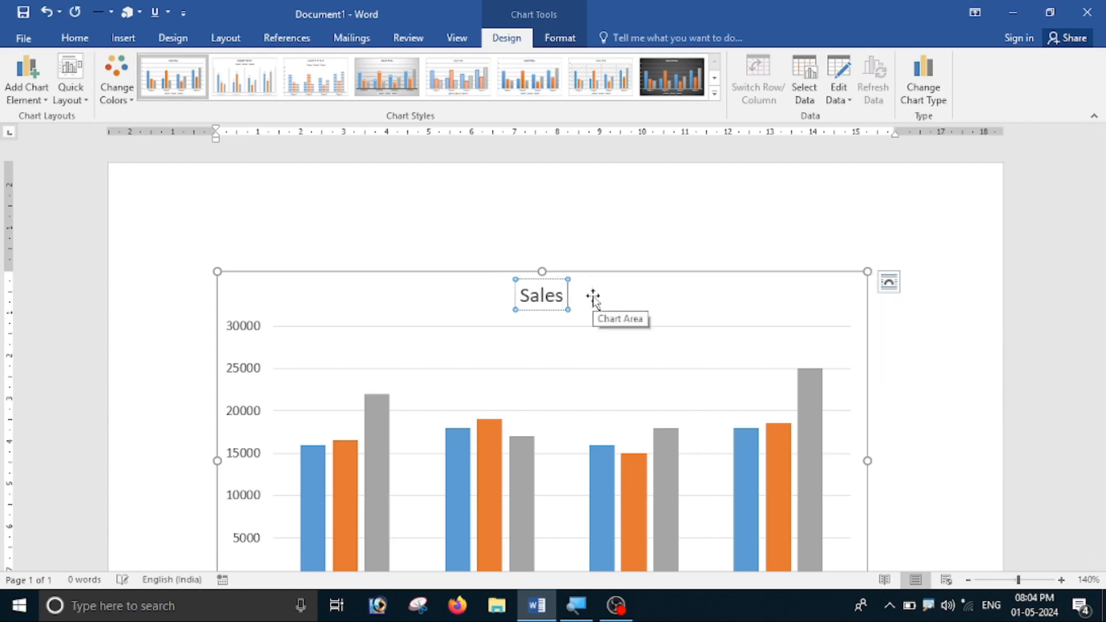
pyautogui.write(' Report')
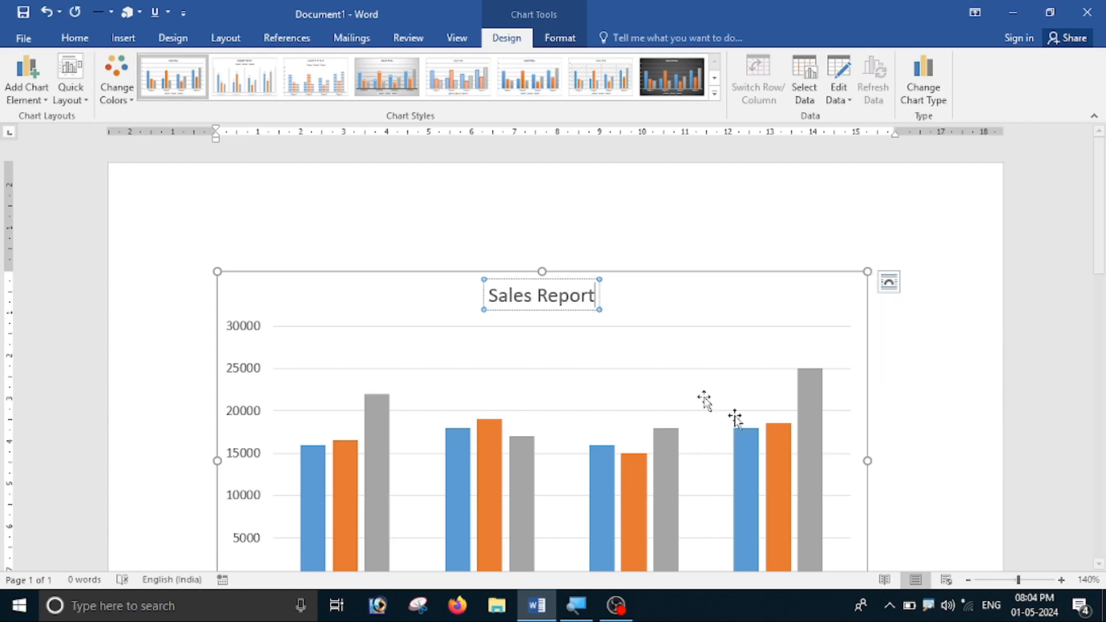
pyautogui.click(923, 427)
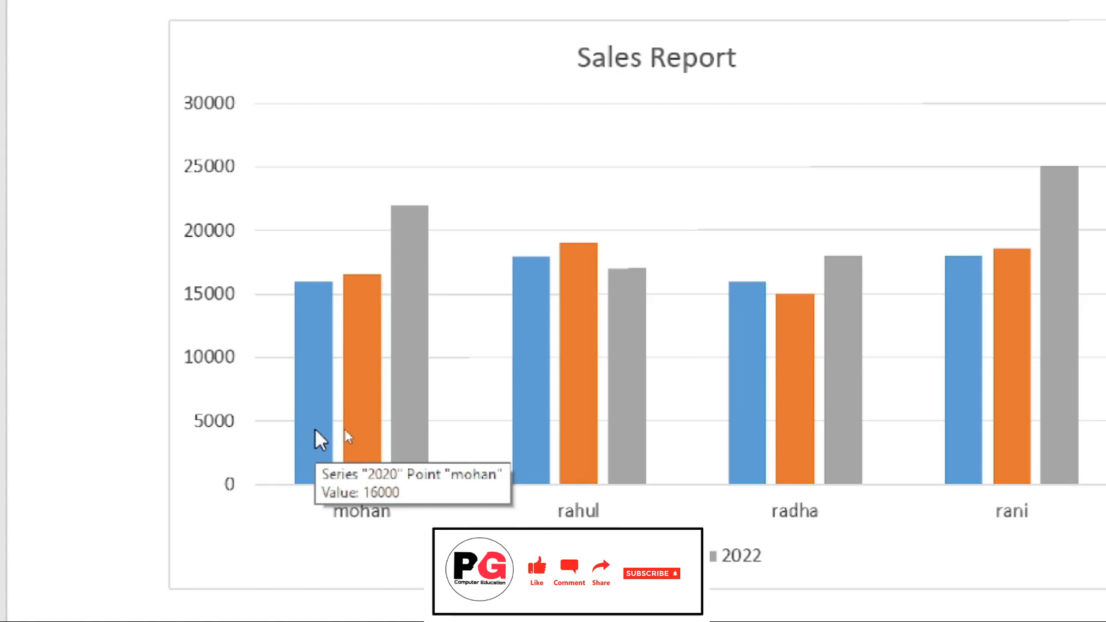
# - Examine the columns for each person and compare their values across 2020, 2021 and 2022
pyautogui.moveTo(367, 433)
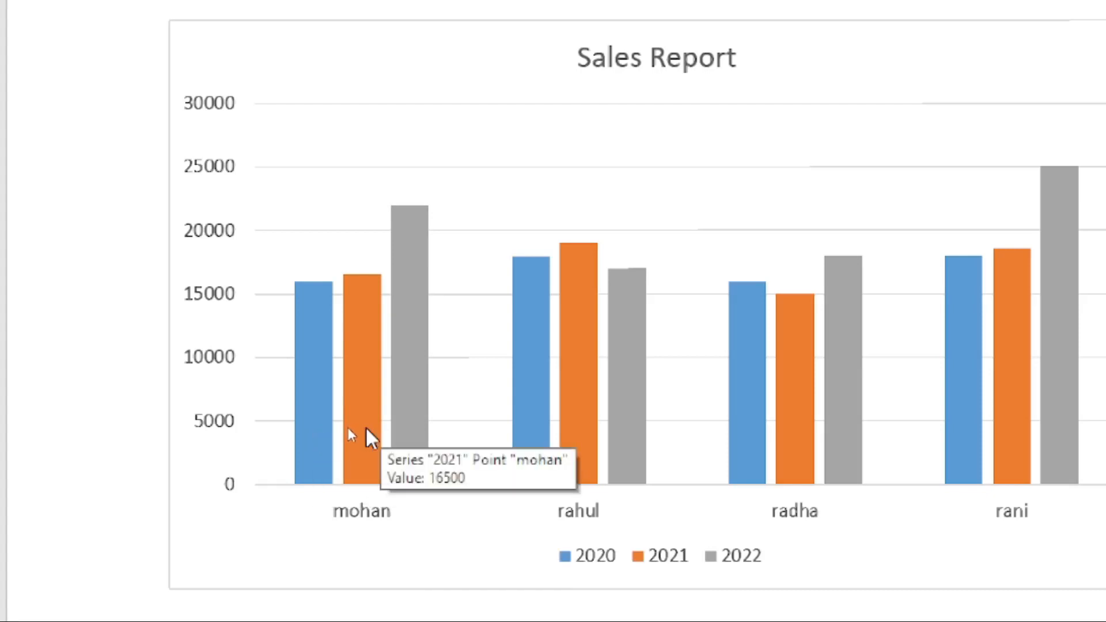
pyautogui.moveTo(424, 424)
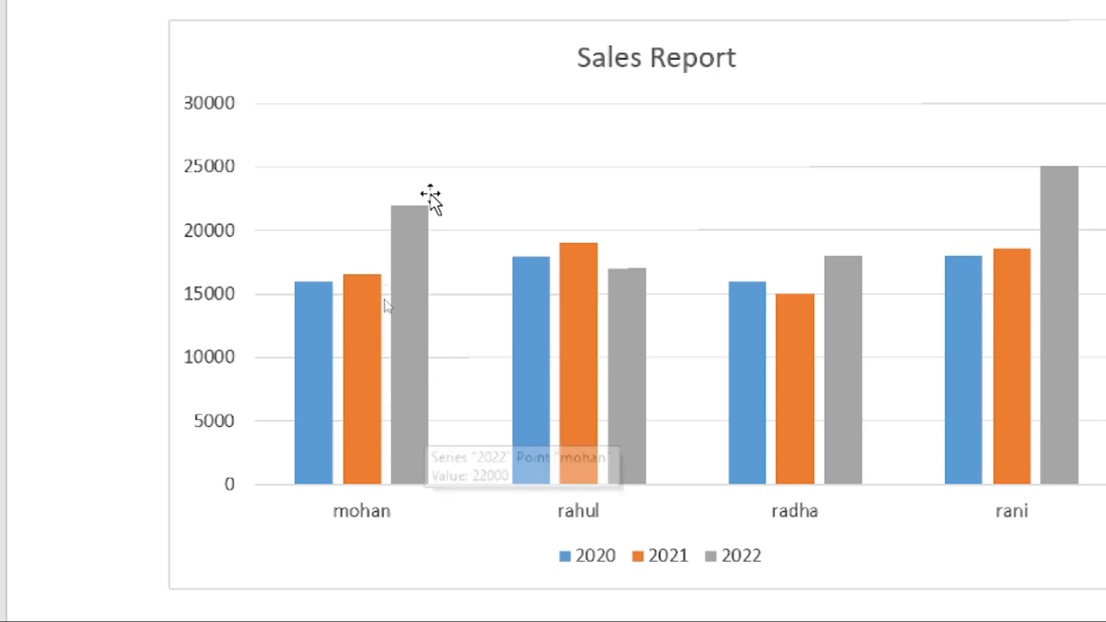
pyautogui.moveTo(411, 269)
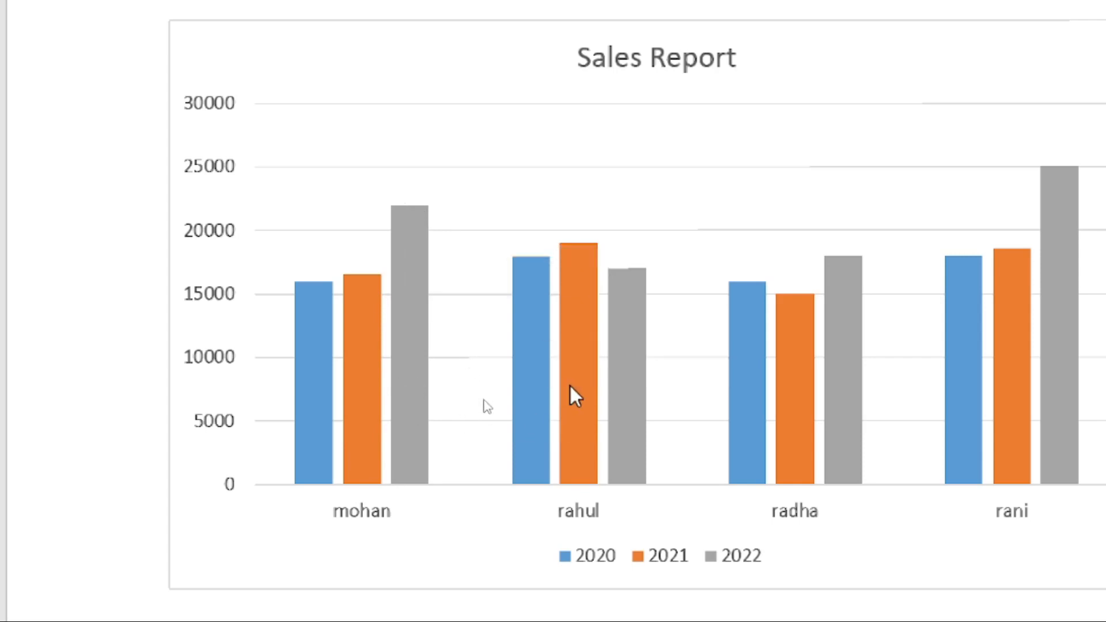
pyautogui.moveTo(570, 386)
pyautogui.moveTo(857, 288)
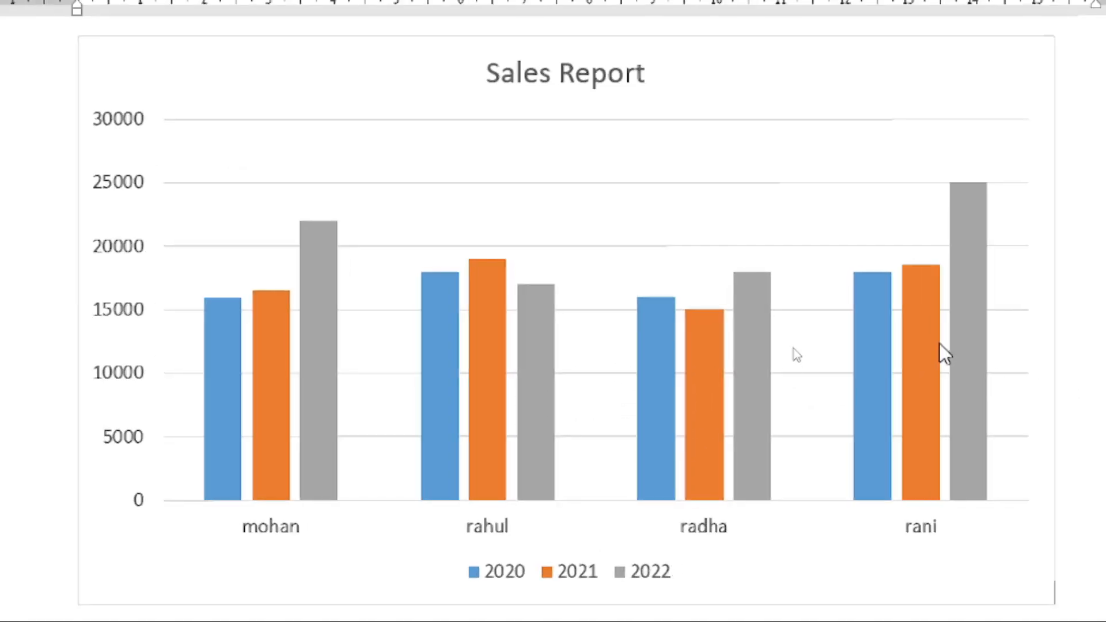
pyautogui.moveTo(960, 394)
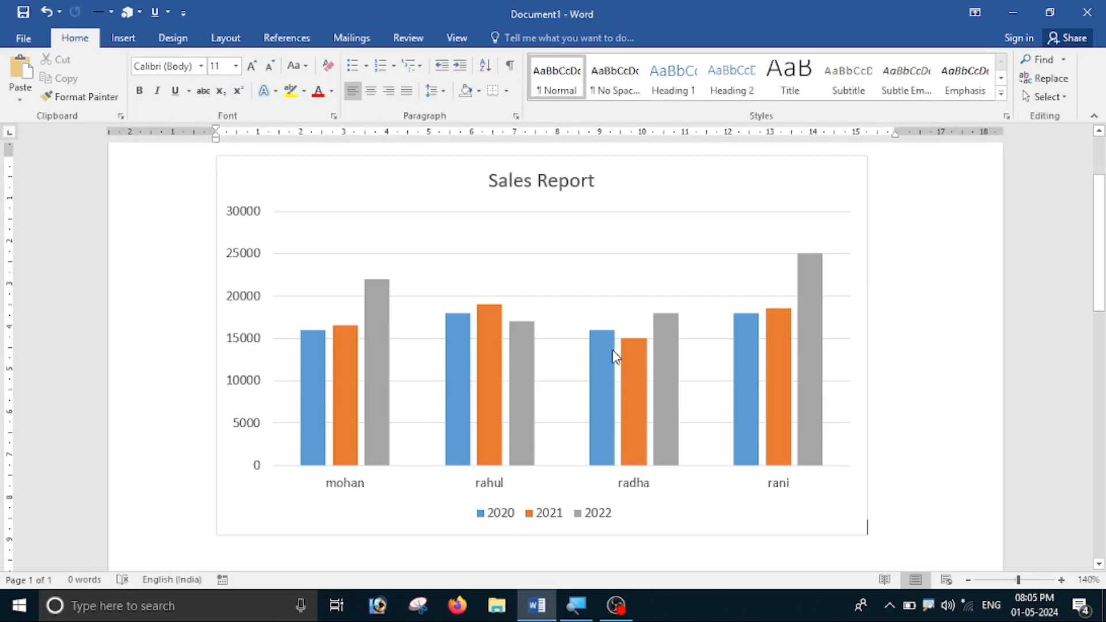
pyautogui.moveTo(672, 329)
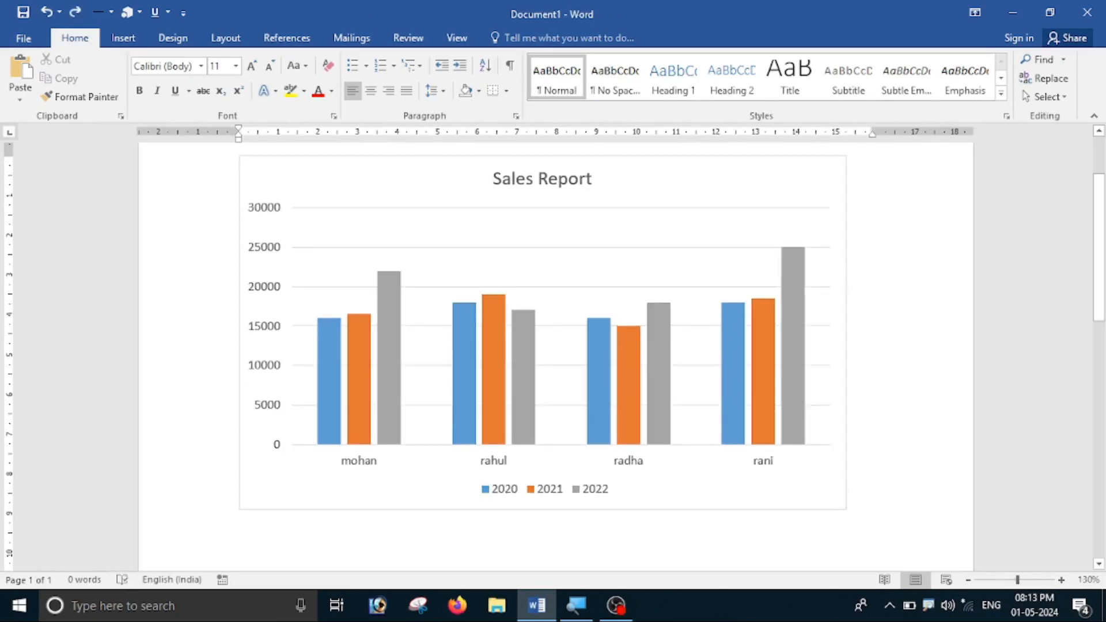
# - Try the Square, Tight and Through text wrapping options on the chart and set it to Behind Text
pyautogui.click(843, 292)
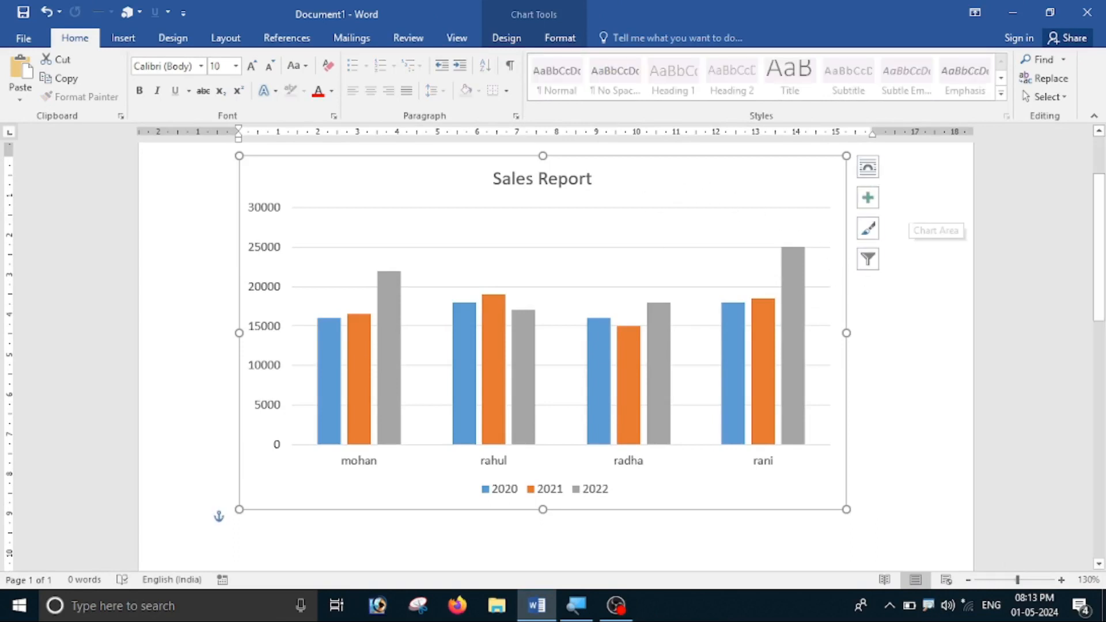
pyautogui.click(868, 170)
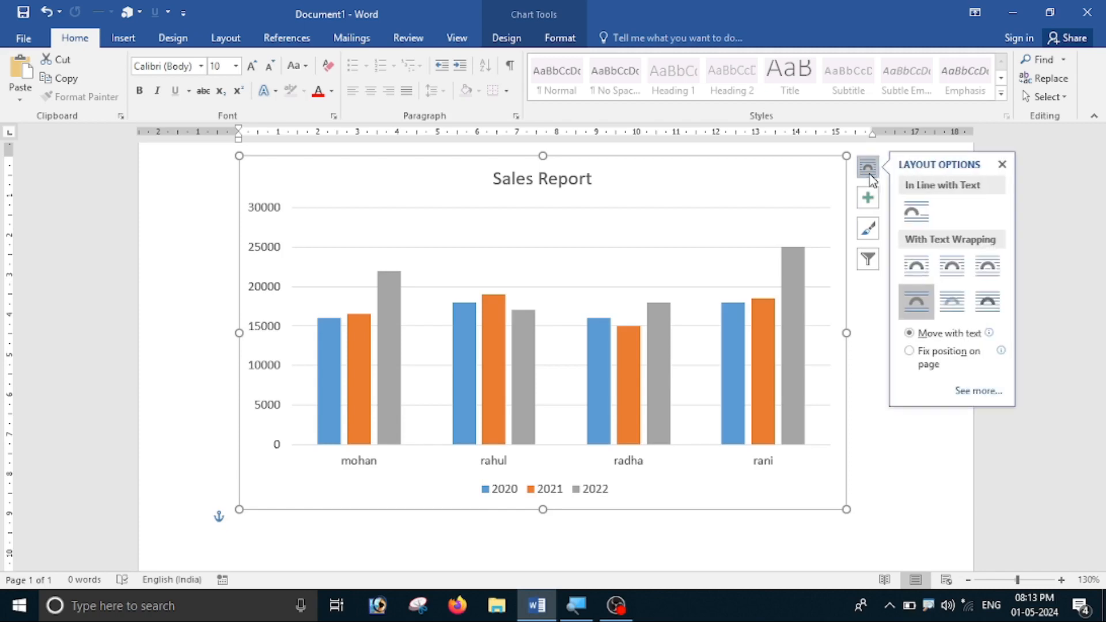
pyautogui.click(919, 266)
pyautogui.click(950, 268)
pyautogui.click(982, 275)
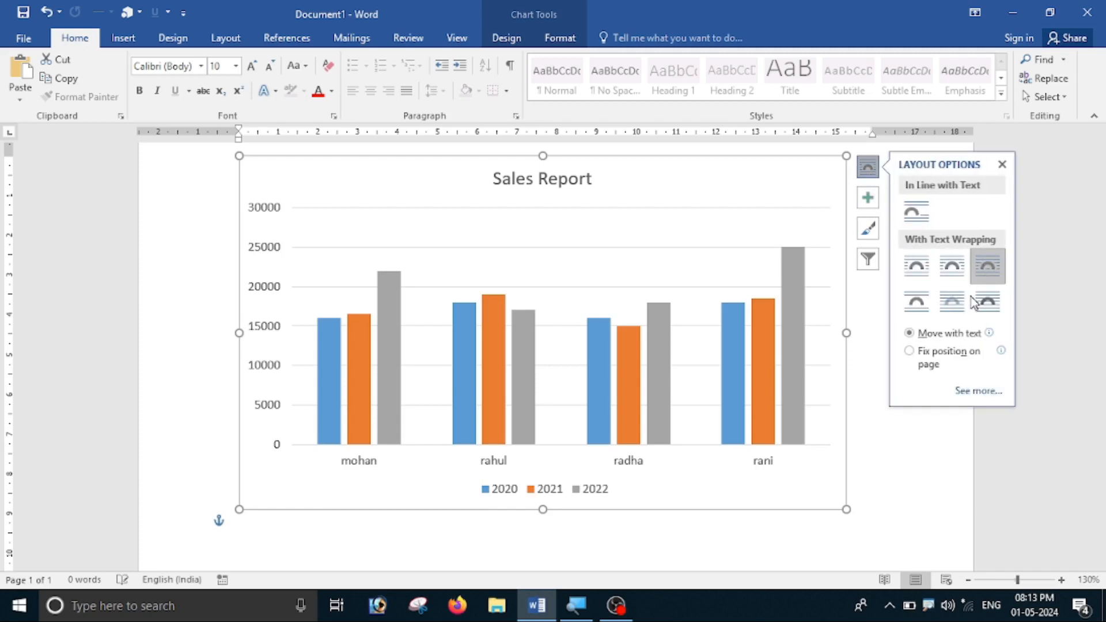
pyautogui.click(963, 307)
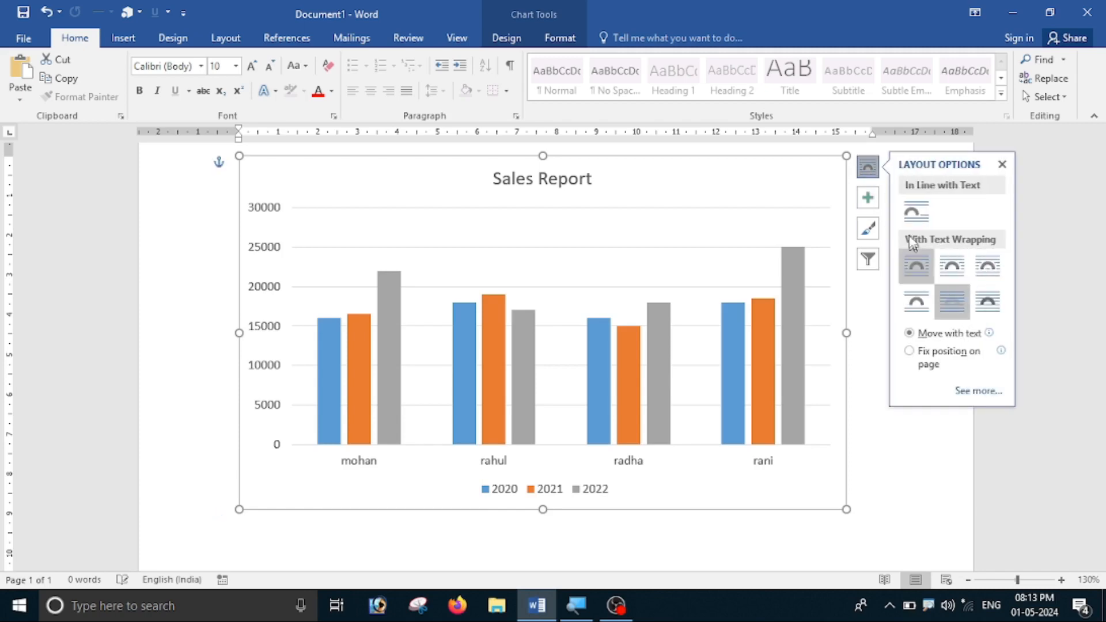
# - Add axis titles to both axes of the chart, keeping their placeholder text
pyautogui.click(872, 204)
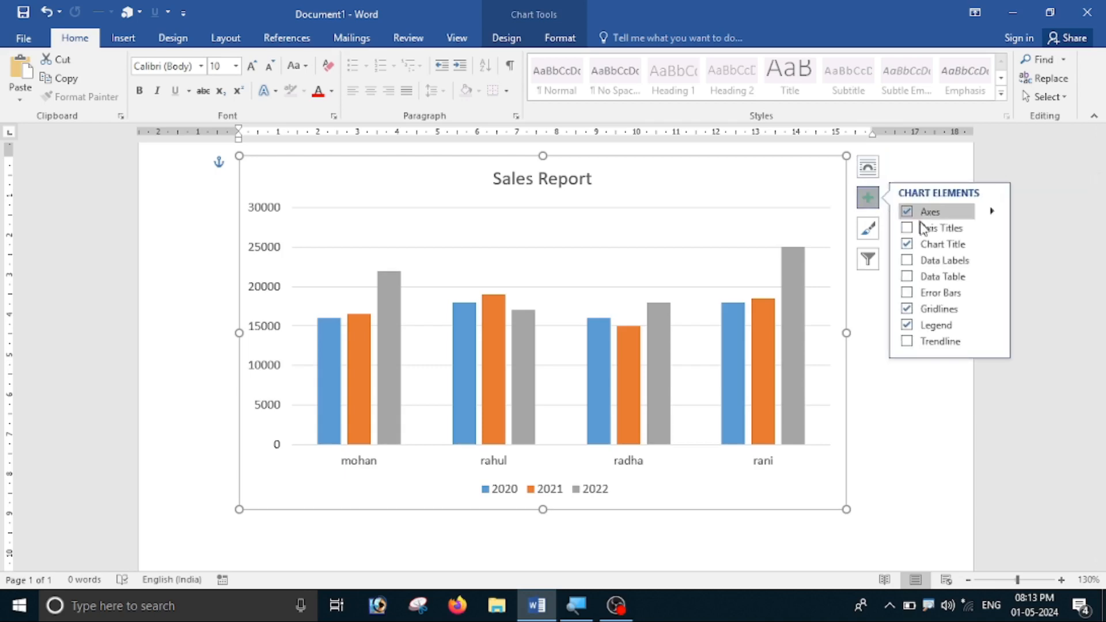
pyautogui.click(924, 229)
pyautogui.click(923, 229)
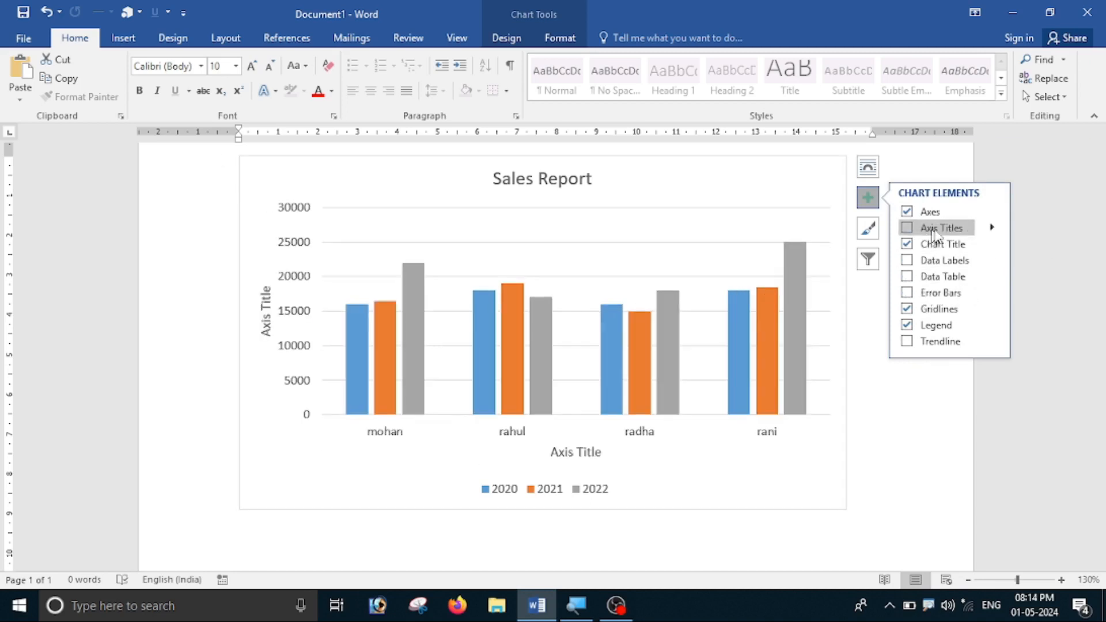
pyautogui.click(923, 230)
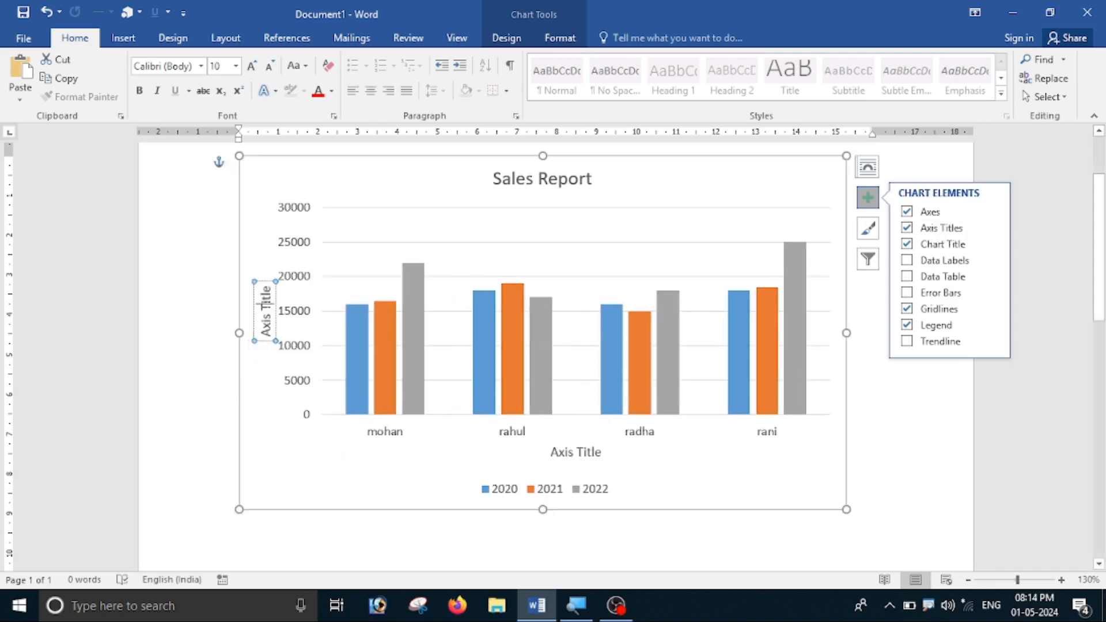
pyautogui.click(265, 304)
pyautogui.click(852, 165)
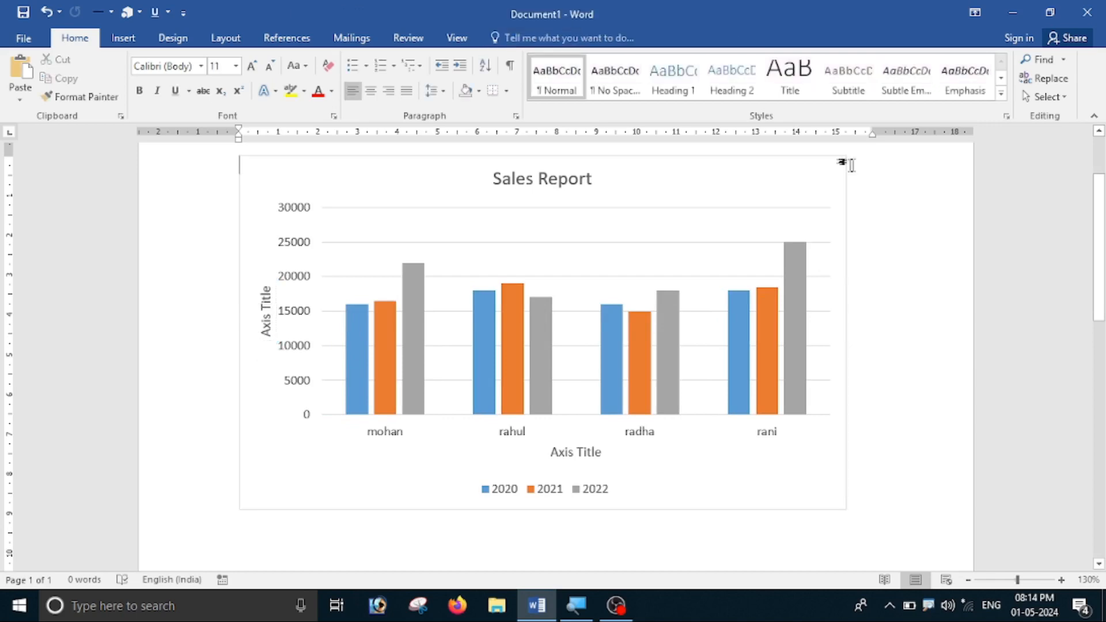
# - Add a data table and data labels to the chart
pyautogui.click(843, 168)
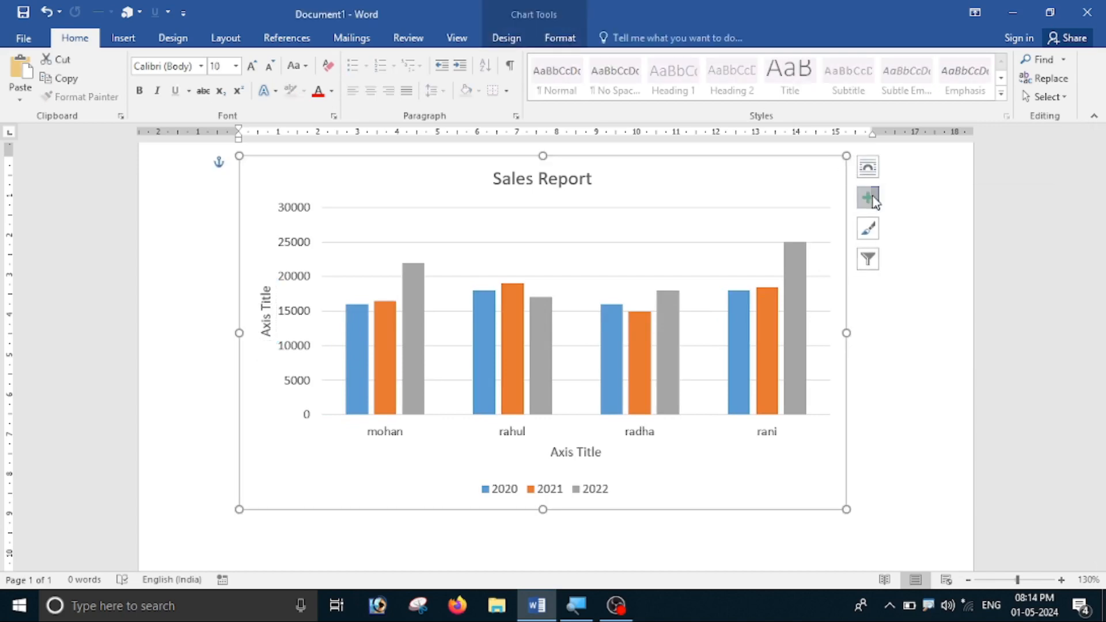
pyautogui.click(870, 199)
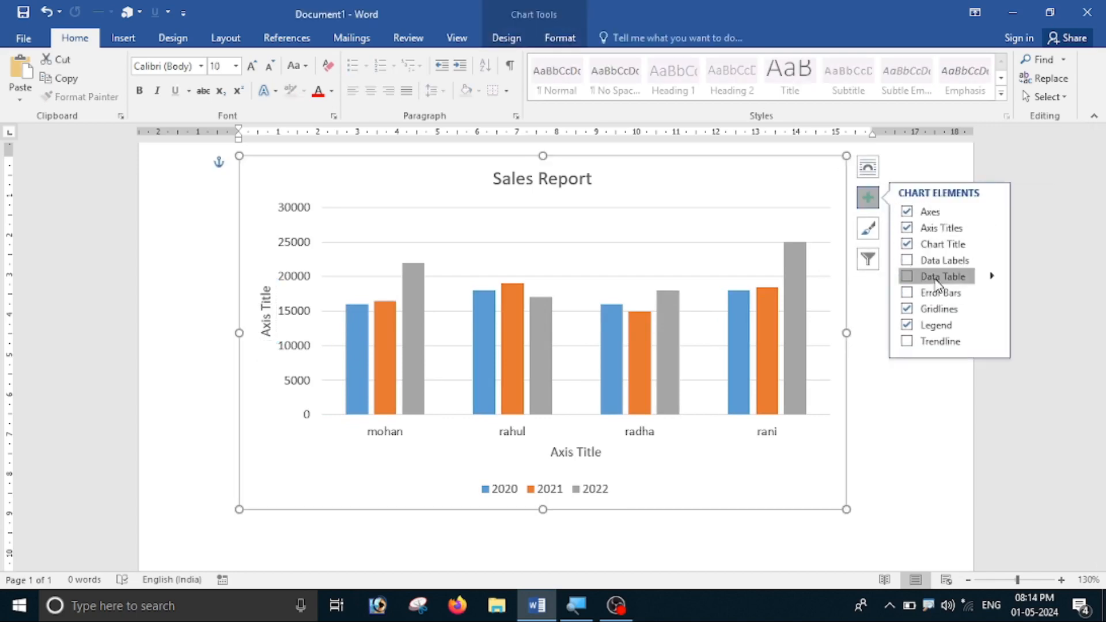
pyautogui.click(907, 276)
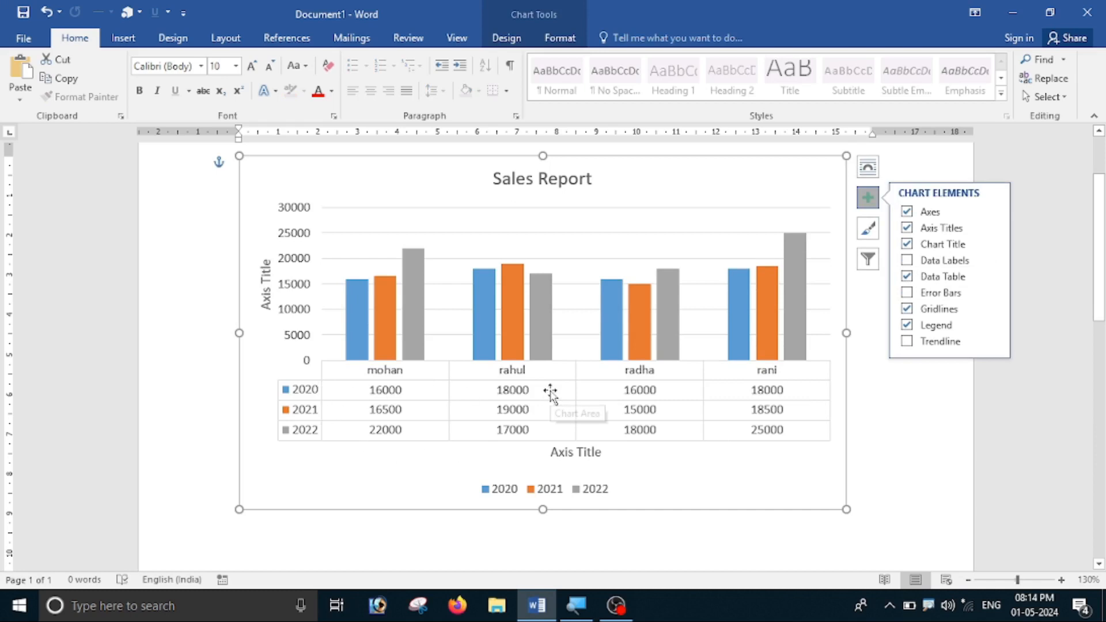
pyautogui.click(939, 262)
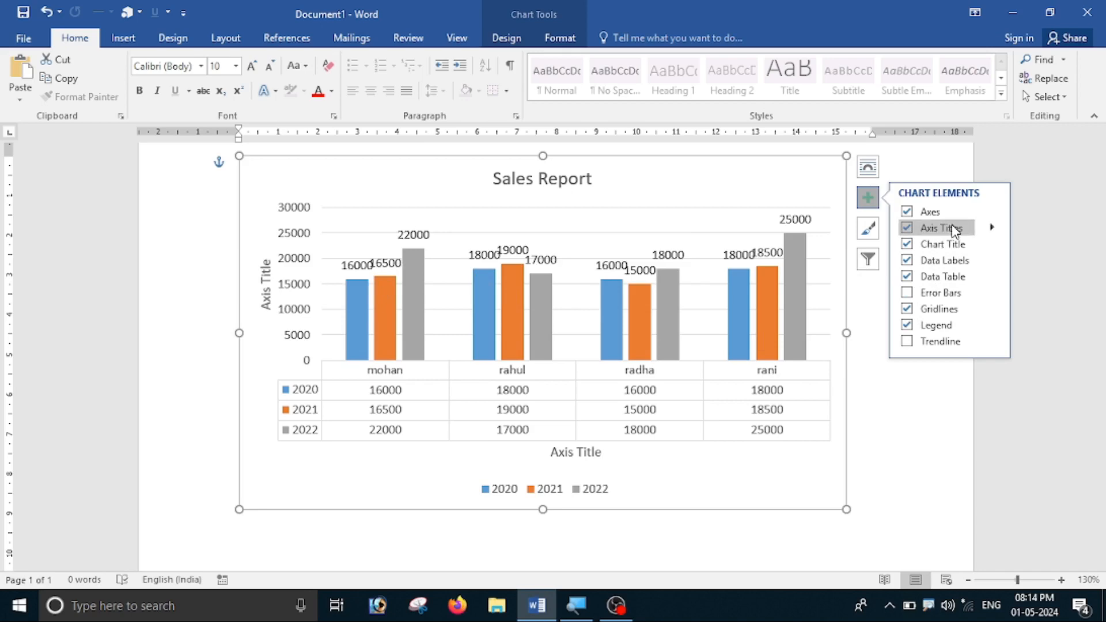
# - Apply the chart style with a bold all-caps title and gradient columns that fade at the base
pyautogui.click(866, 234)
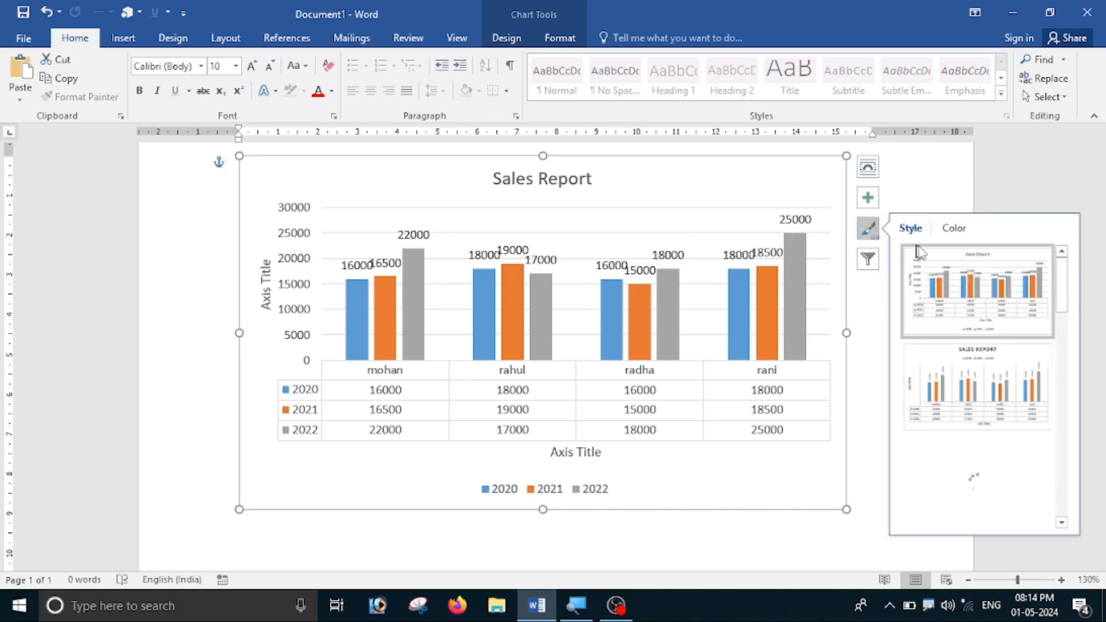
pyautogui.scroll(-2, 979, 398)
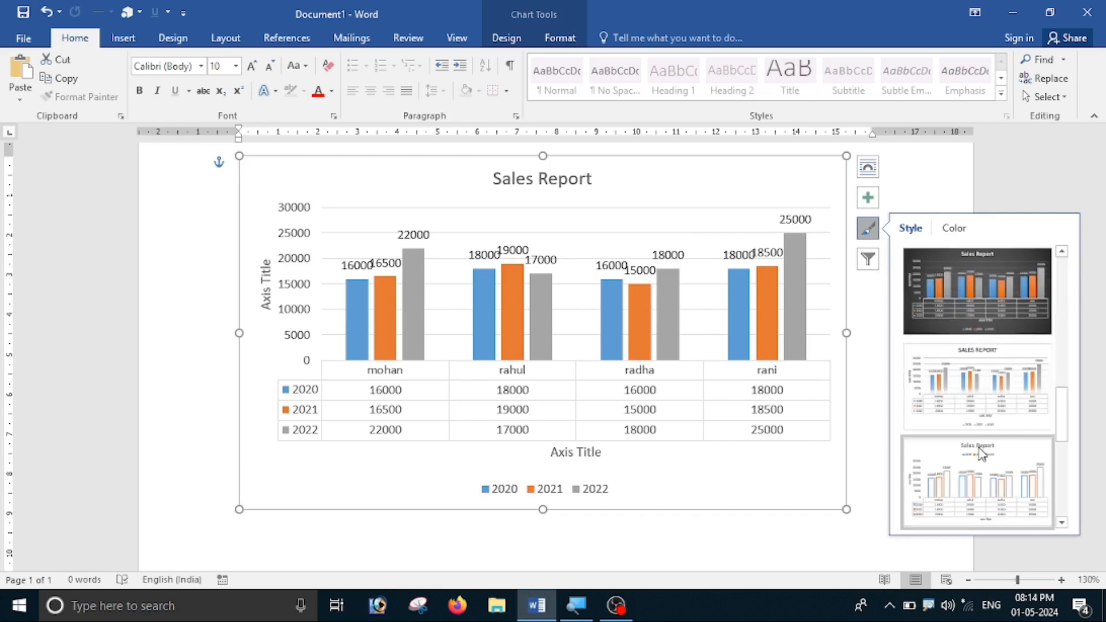
pyautogui.click(996, 398)
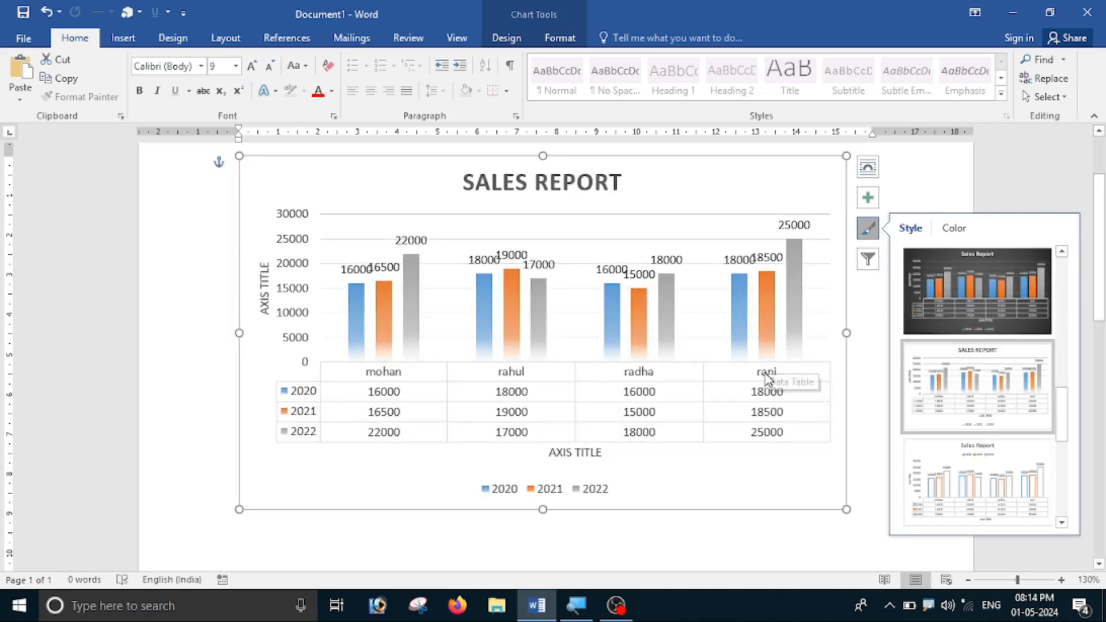
pyautogui.click(868, 261)
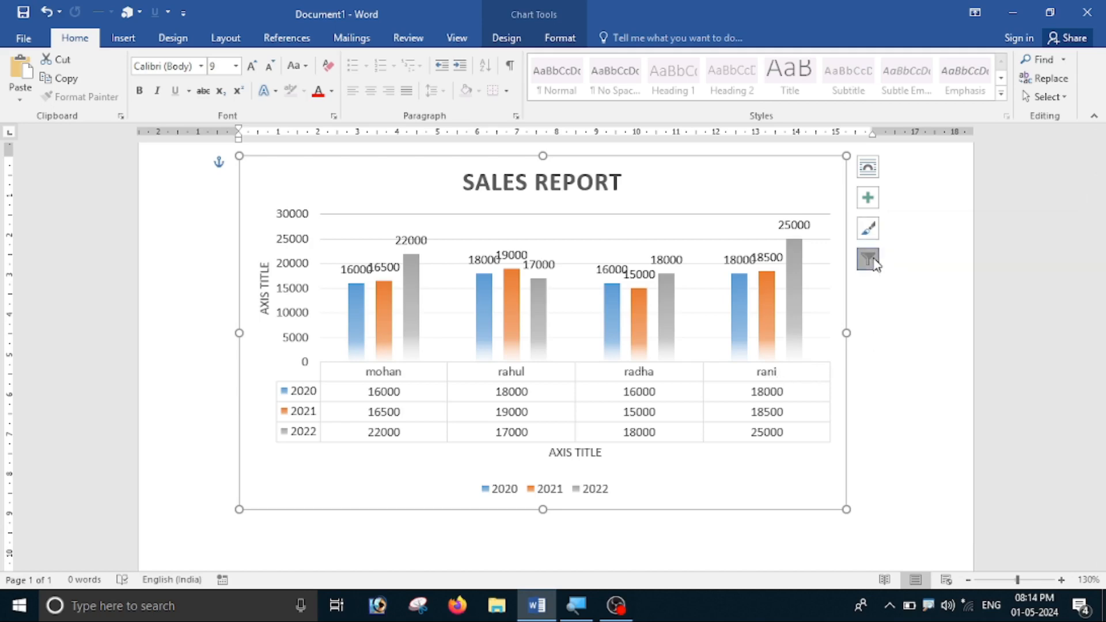
pyautogui.click(869, 260)
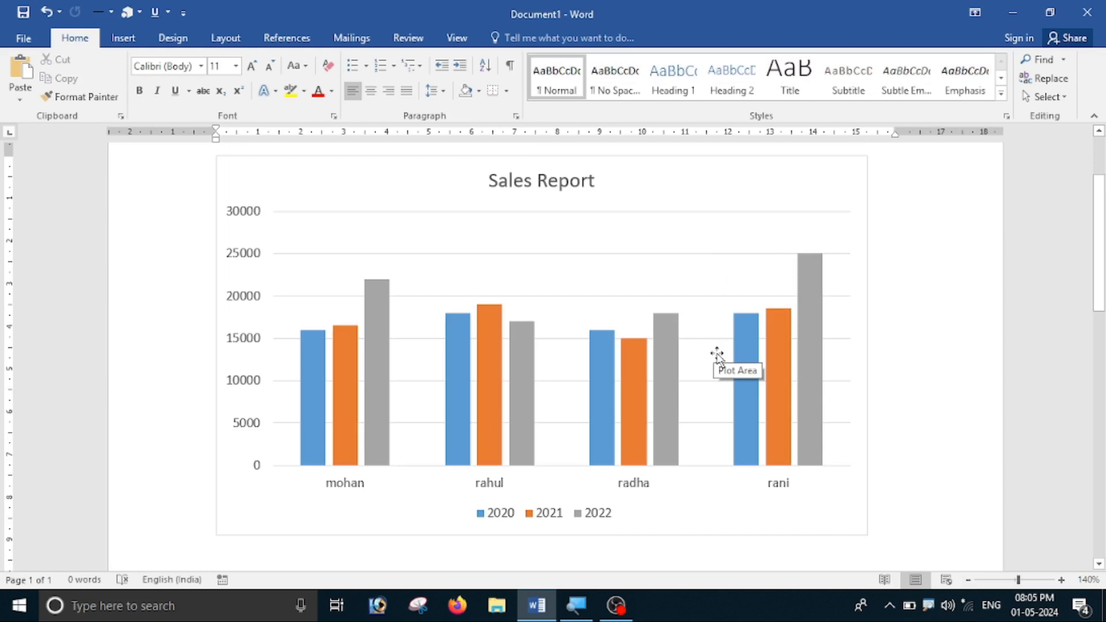
# - Set the position of the sales chart's title to Above Chart
pyautogui.click(855, 169)
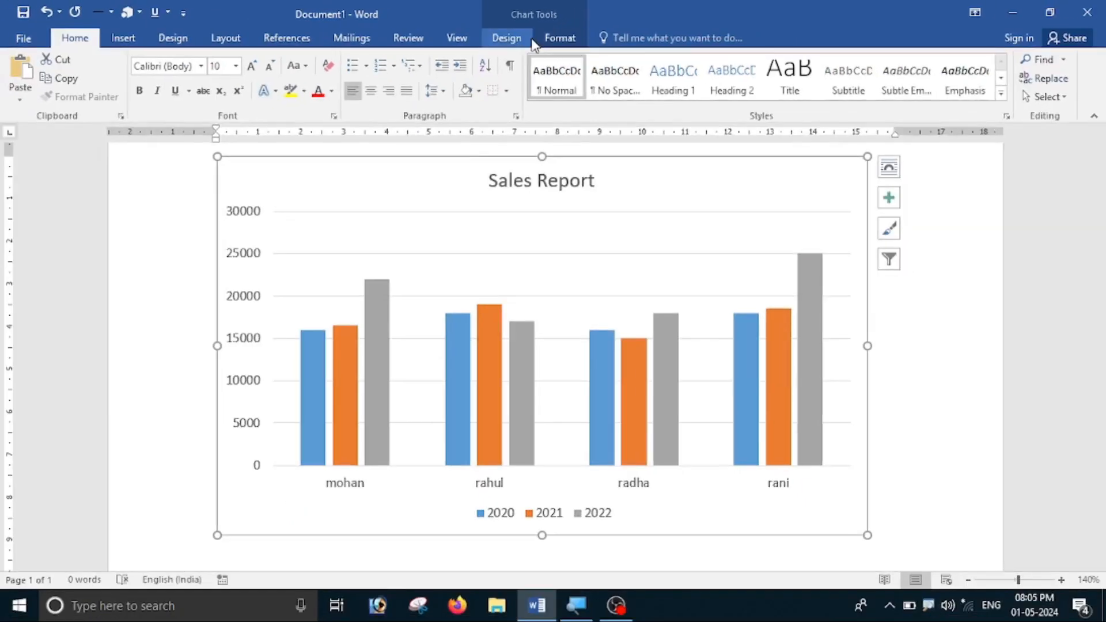
pyautogui.click(528, 36)
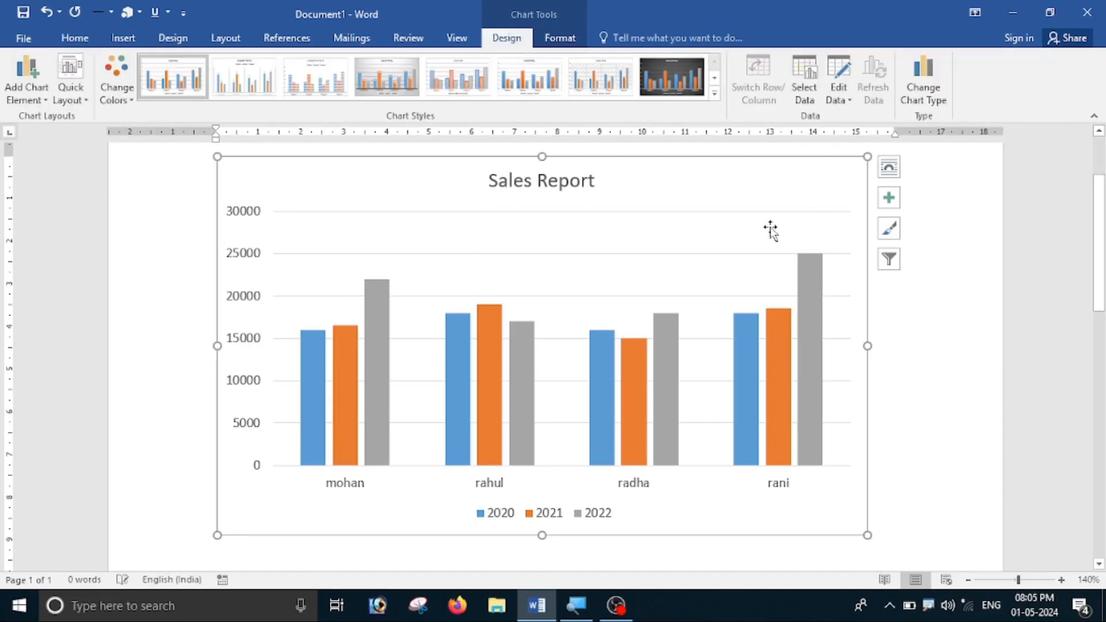
pyautogui.click(39, 103)
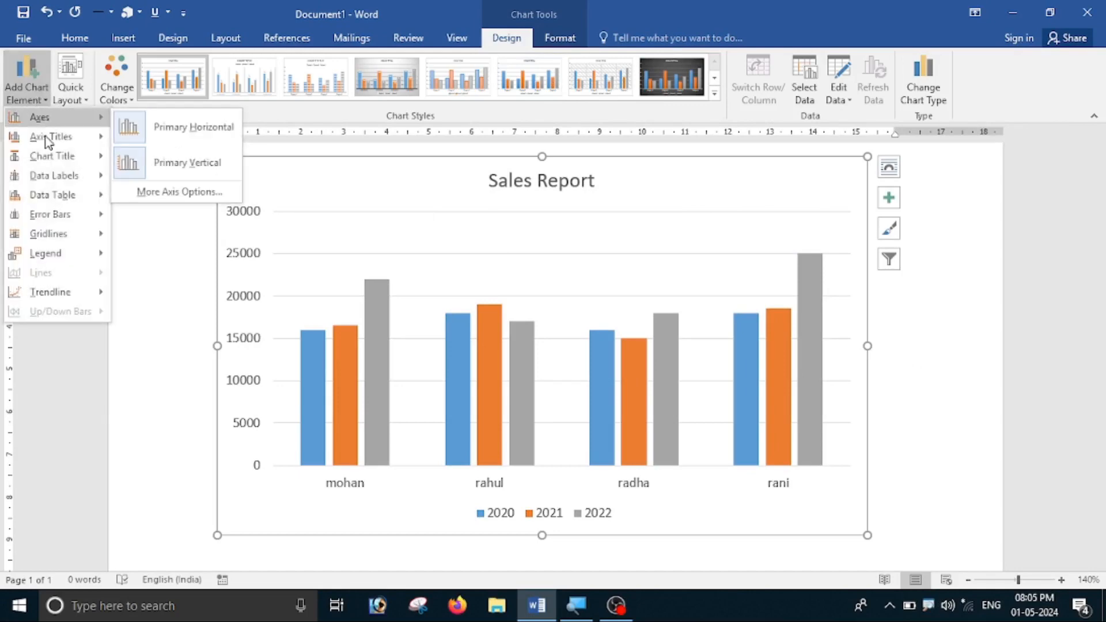
pyautogui.moveTo(84, 144)
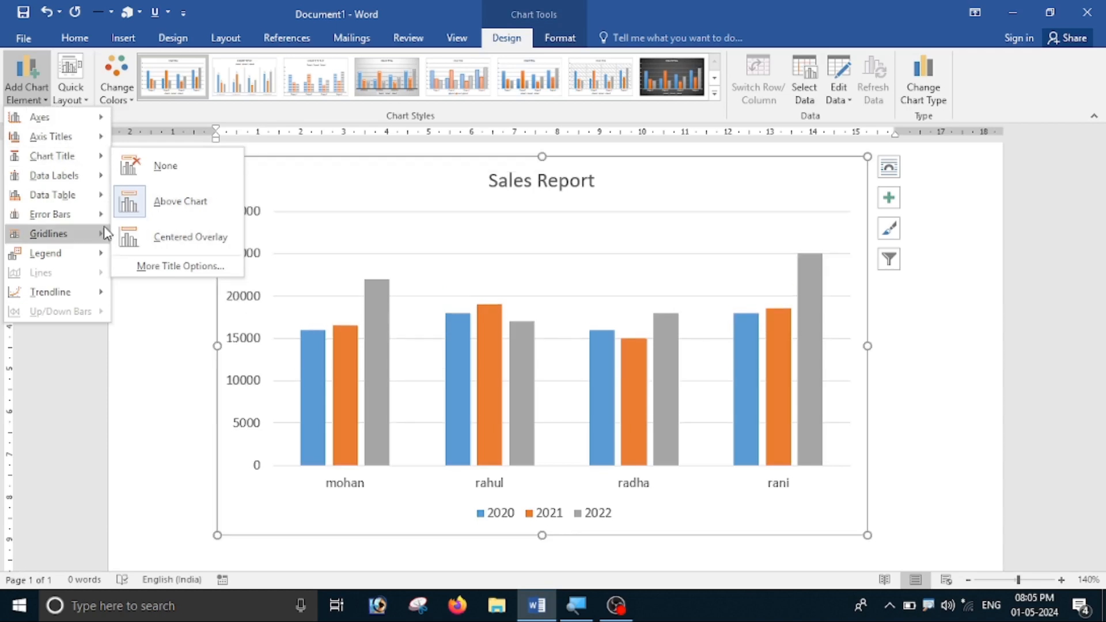
pyautogui.moveTo(63, 233)
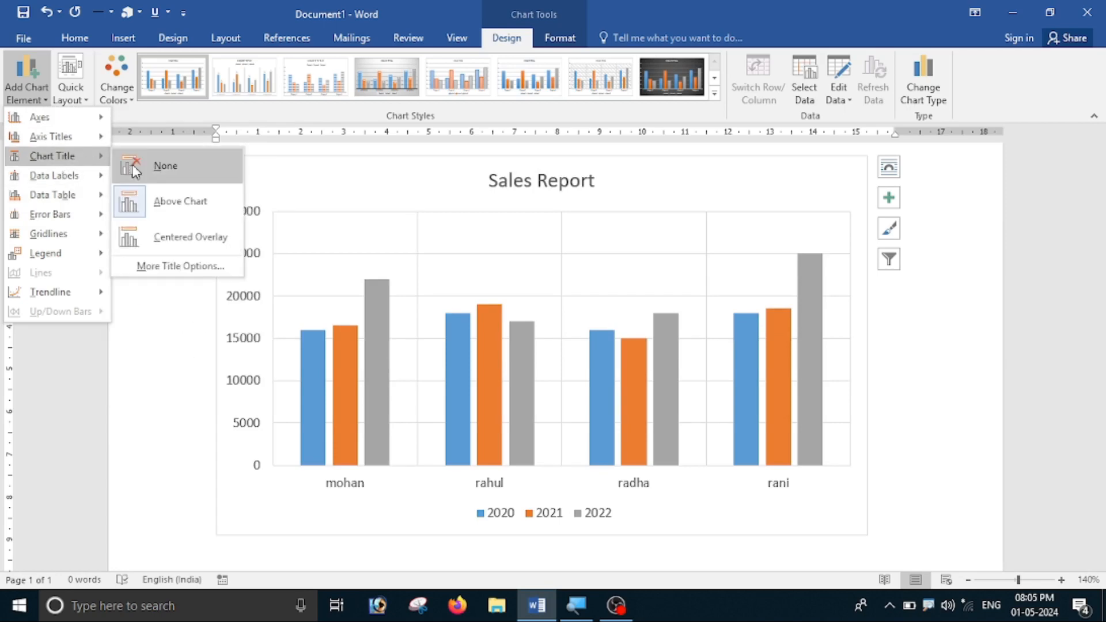
pyautogui.click(175, 214)
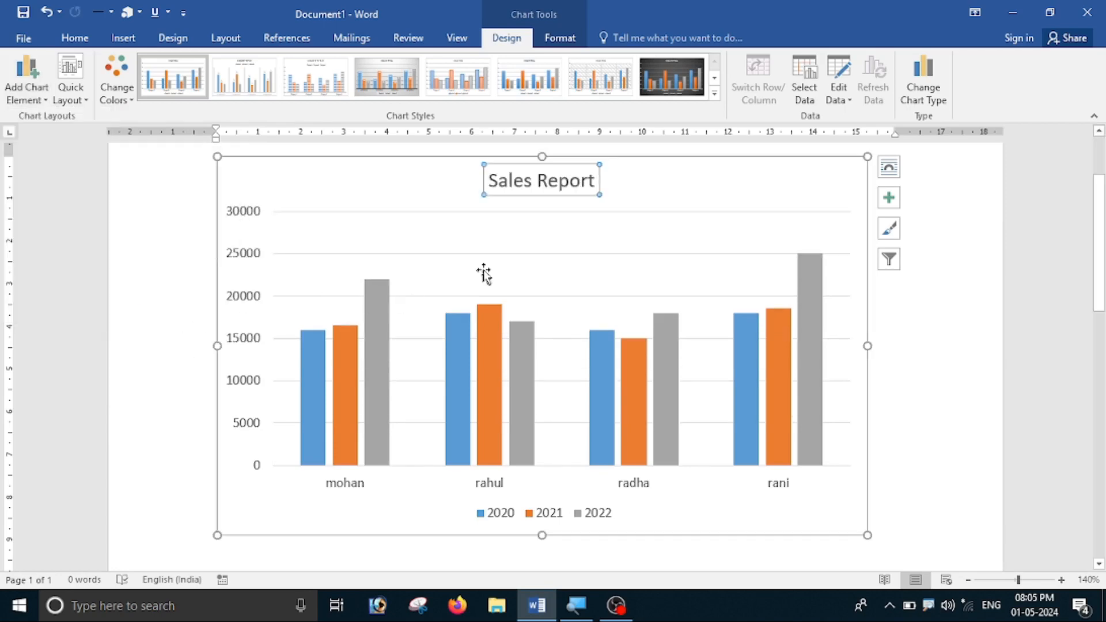
# - Hide the chart's primary vertical axis
pyautogui.click(28, 91)
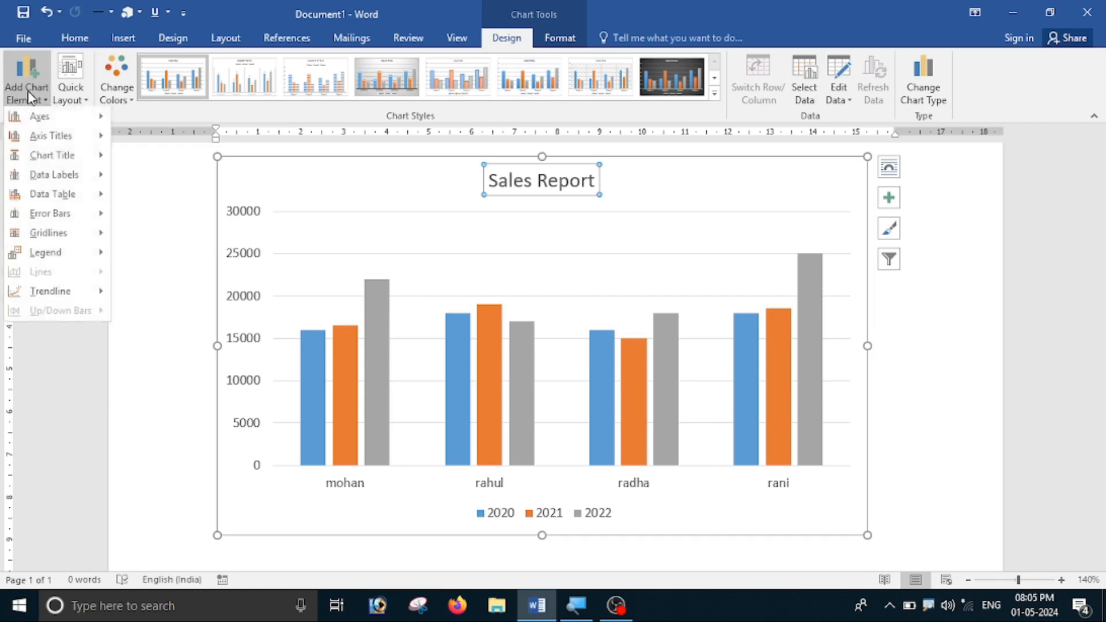
pyautogui.moveTo(60, 125)
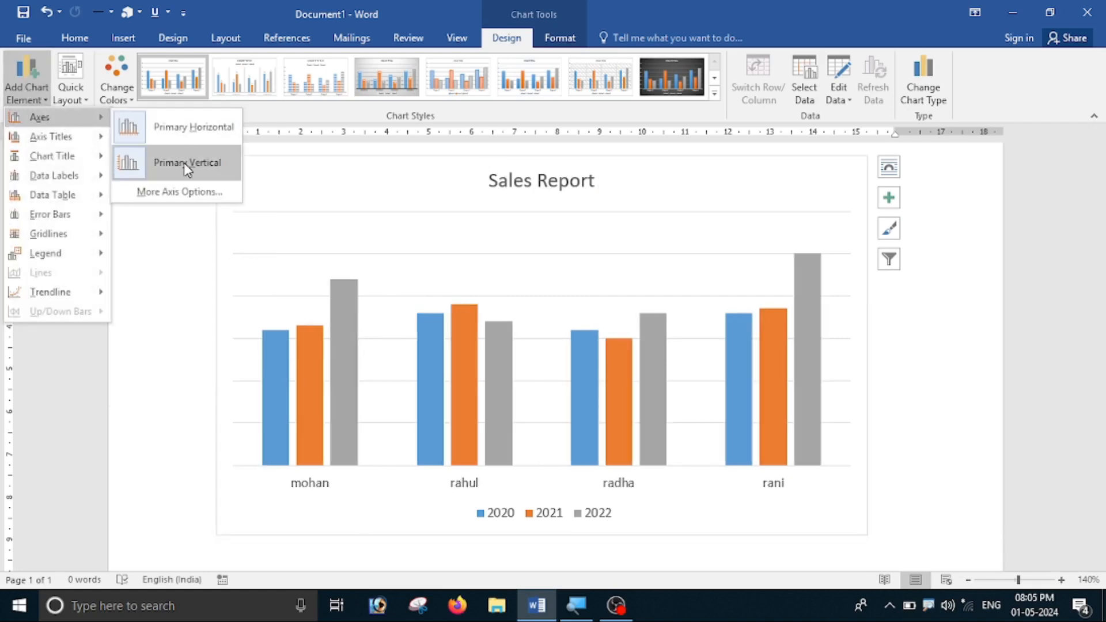
pyautogui.click(184, 162)
pyautogui.moveTo(616, 407)
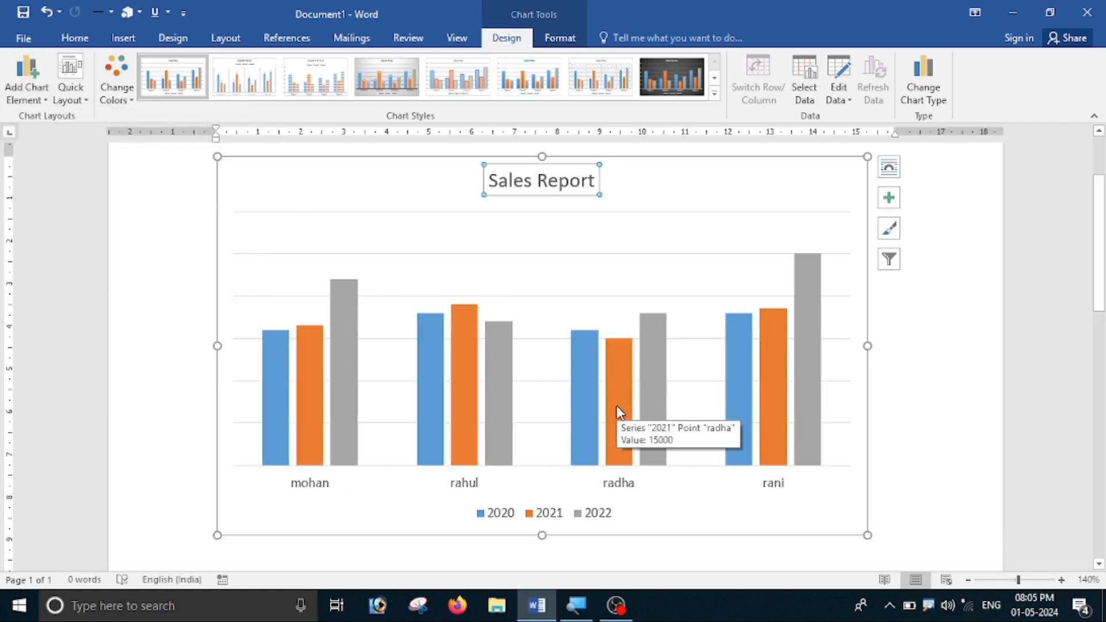
# - Add primary major vertical and primary minor horizontal gridlines to the chart
pyautogui.click(15, 87)
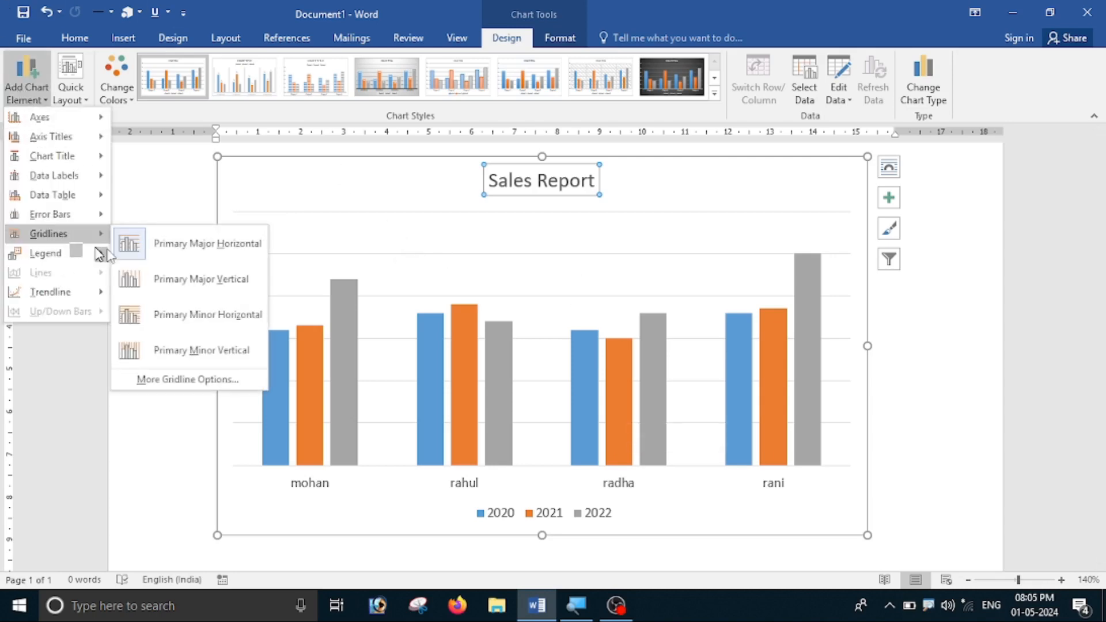
pyautogui.click(199, 280)
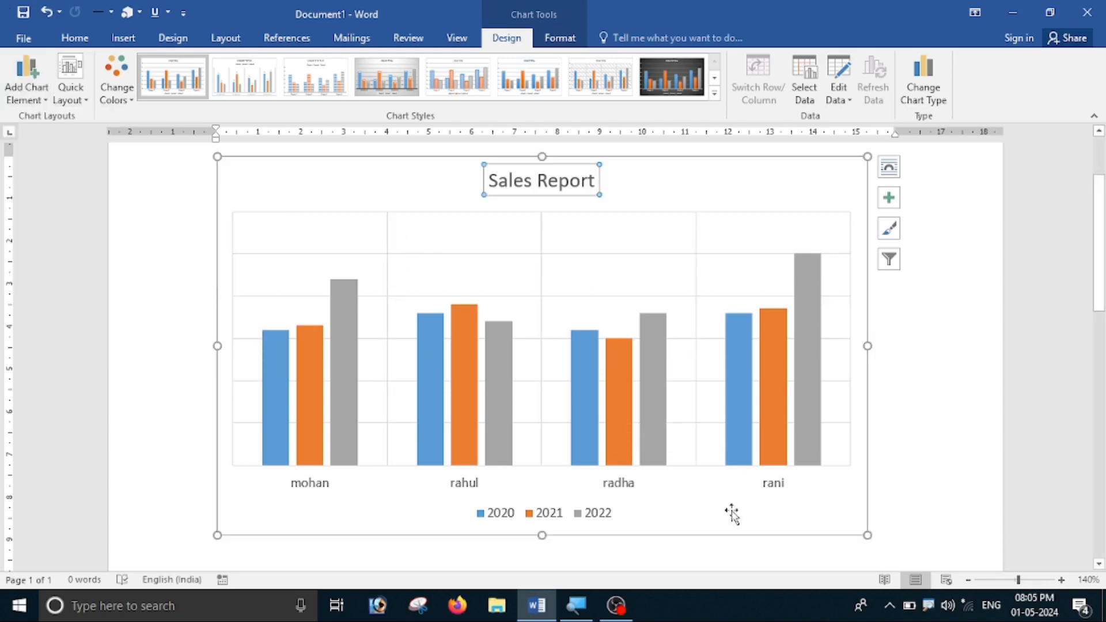
pyautogui.click(28, 92)
pyautogui.moveTo(39, 135)
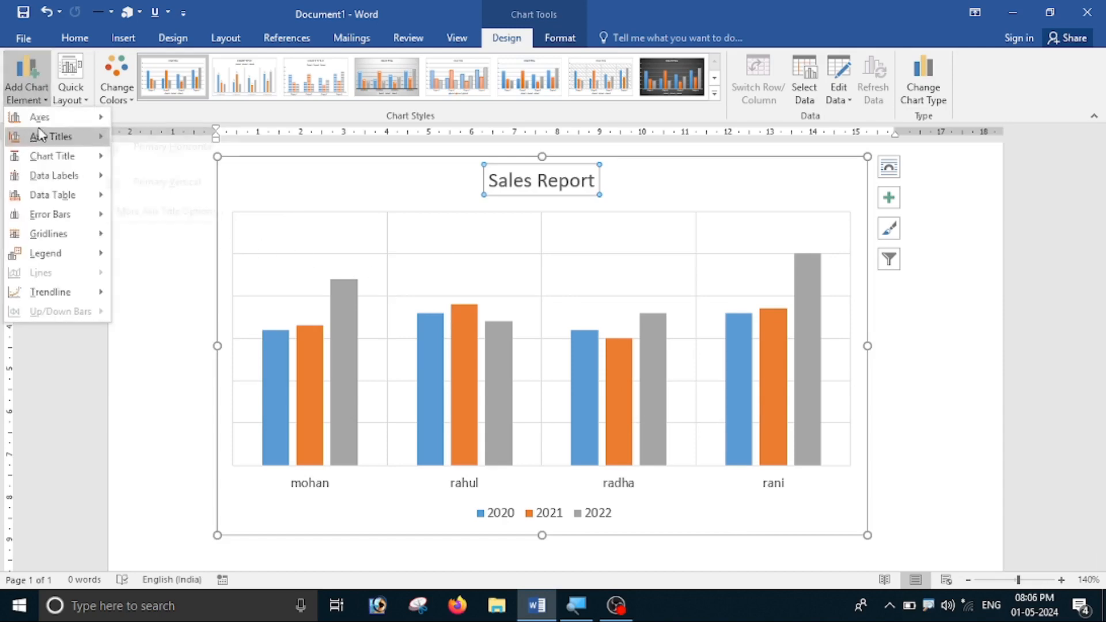
pyautogui.moveTo(78, 236)
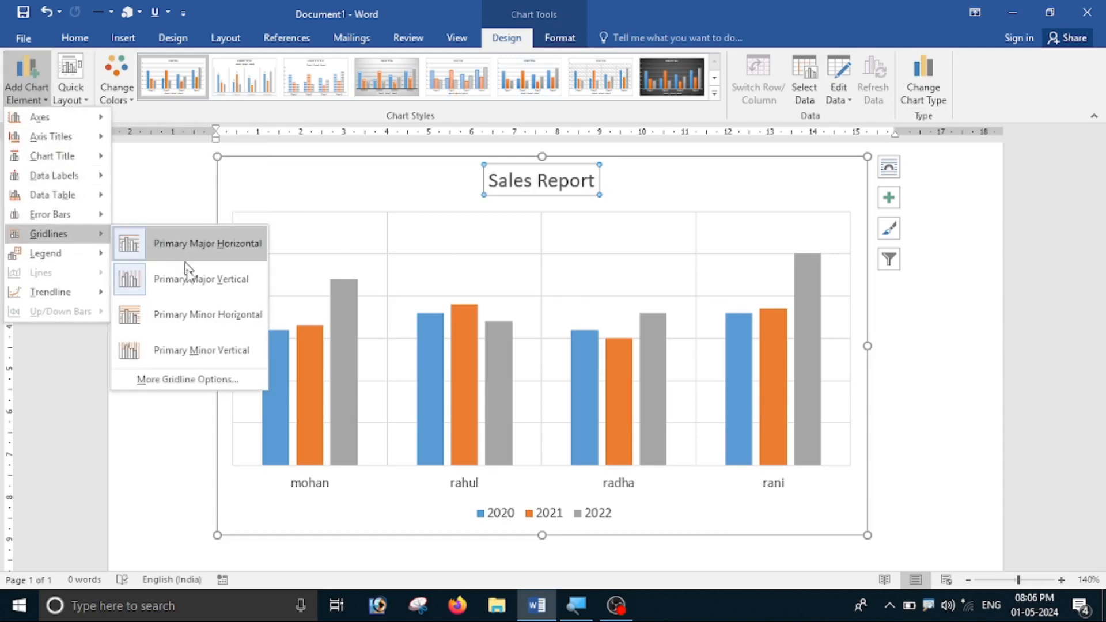
pyautogui.click(192, 314)
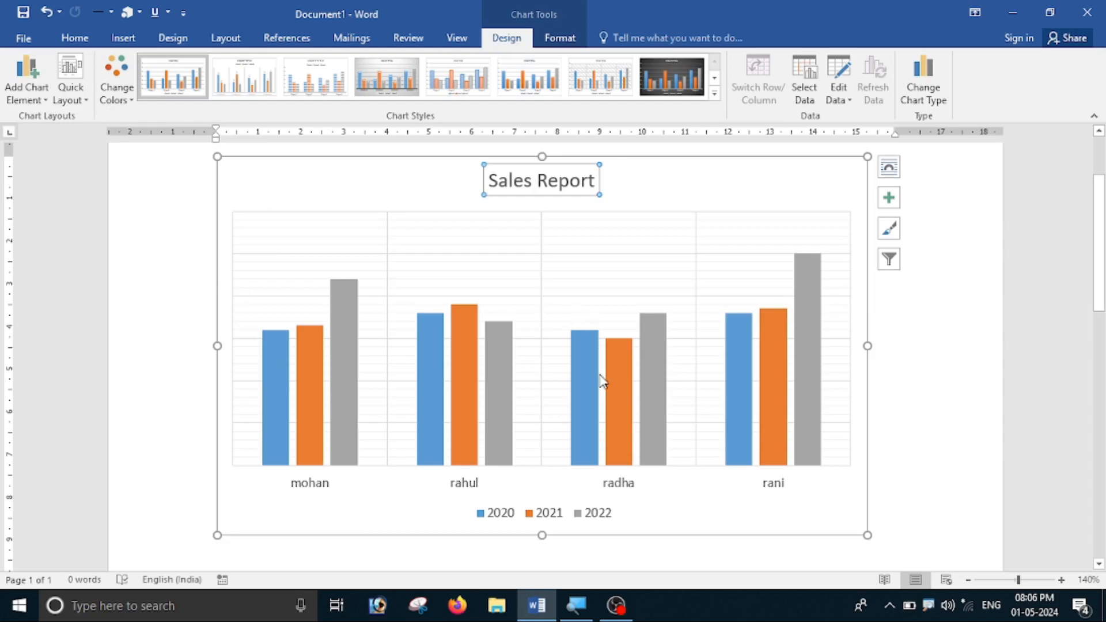
pyautogui.moveTo(600, 375)
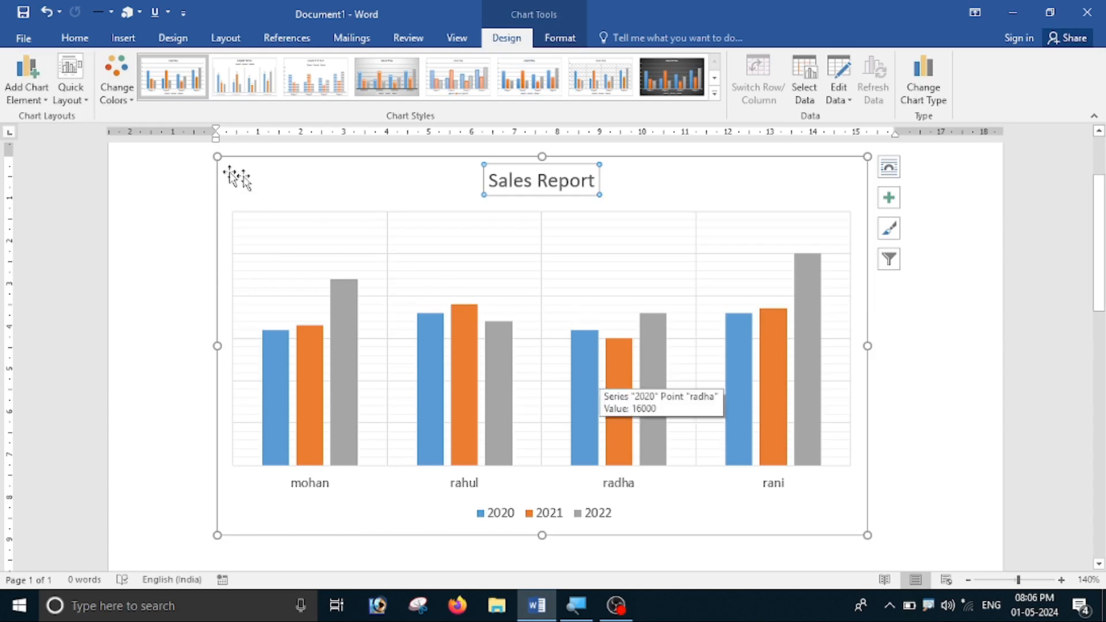
# - Apply quick layout Layout 5, with a data table, to the chart and select its vertical axis title
pyautogui.click(71, 101)
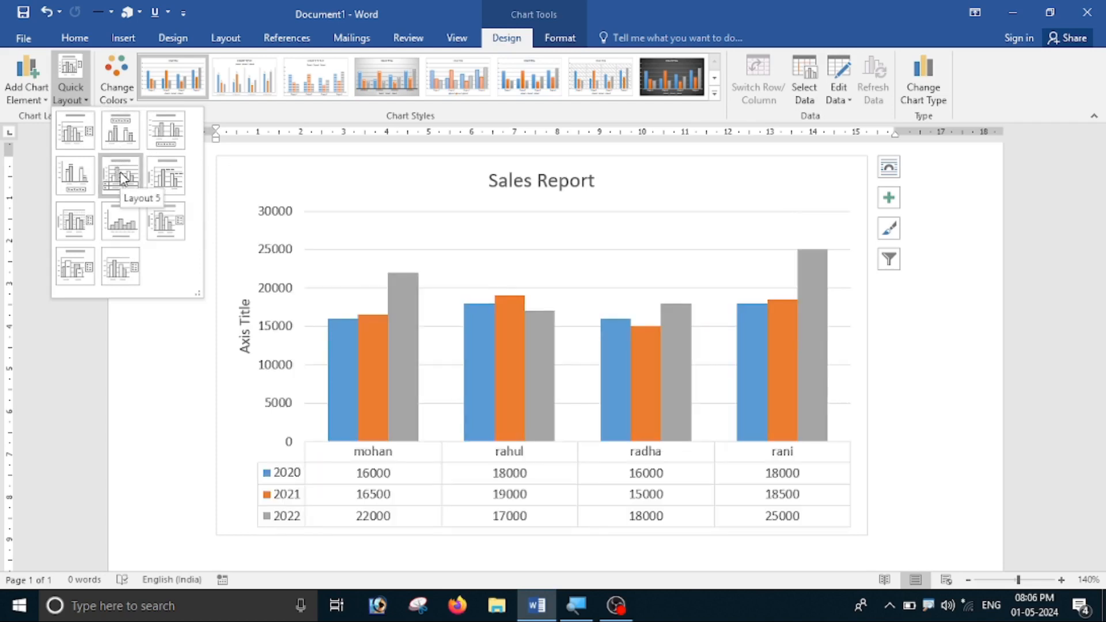
pyautogui.click(121, 174)
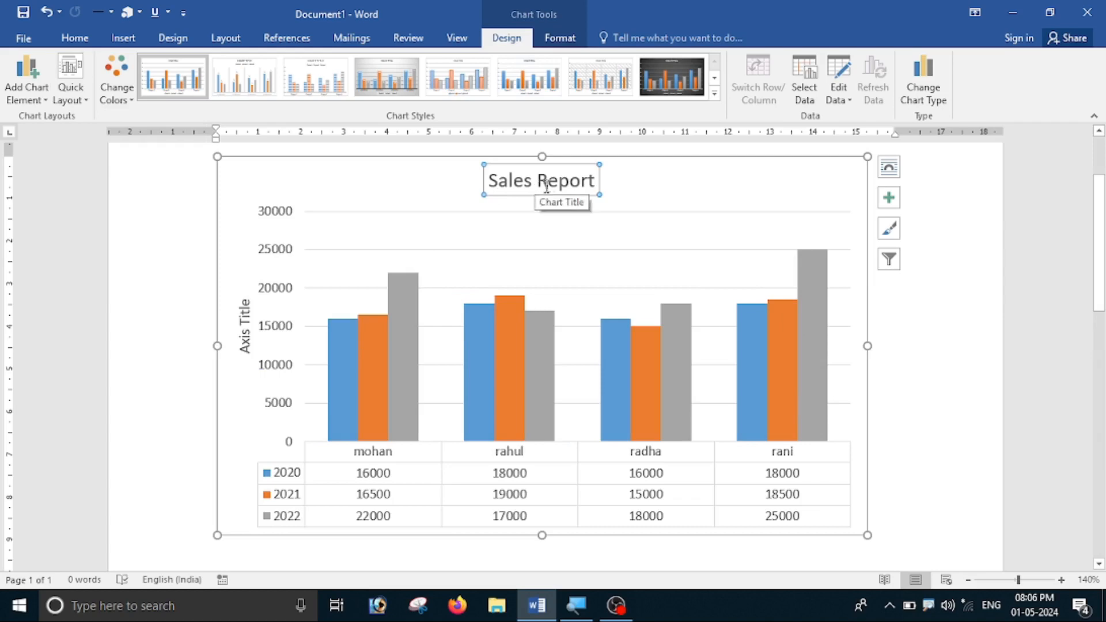
pyautogui.click(250, 346)
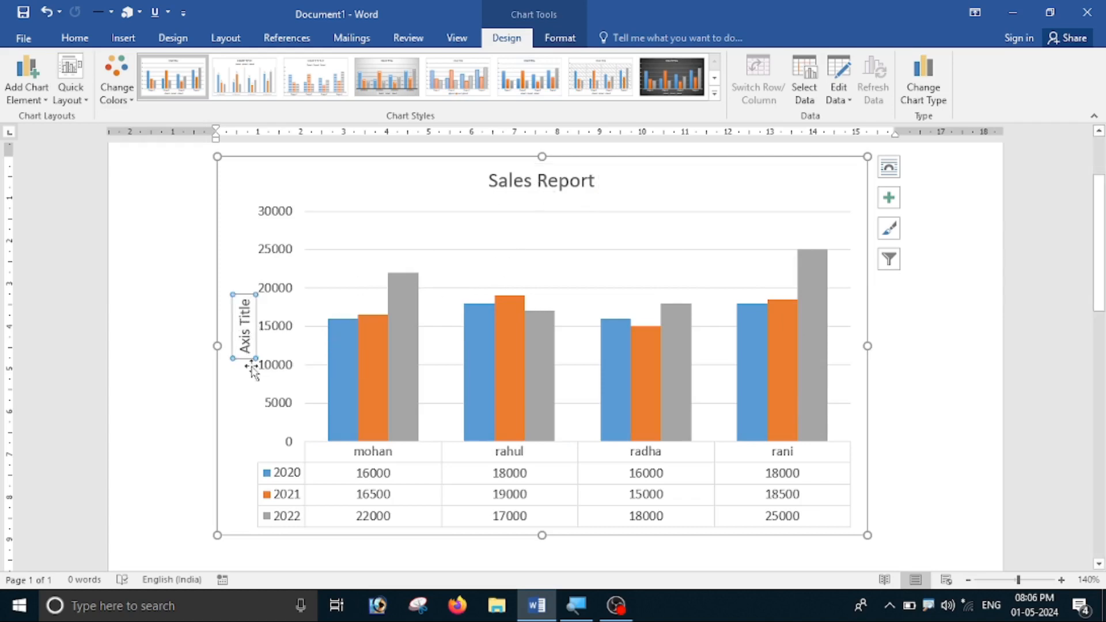
pyautogui.click(247, 314)
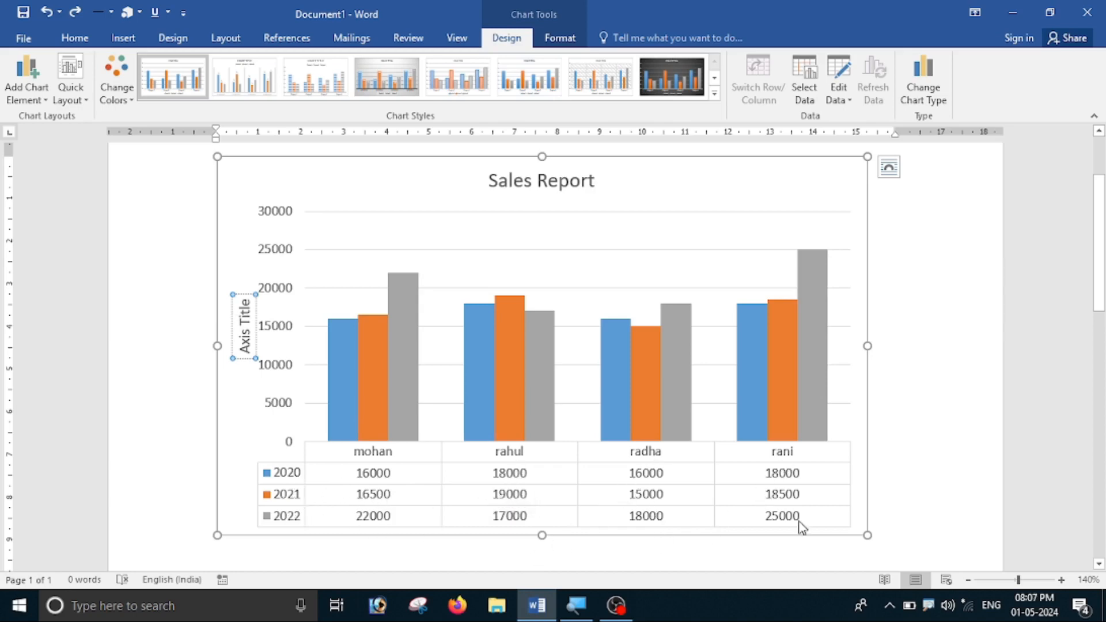
# - Try the last two quick layouts, both with the legend beside the columns, and return the chart to Layout 5 with its data table
pyautogui.click(70, 97)
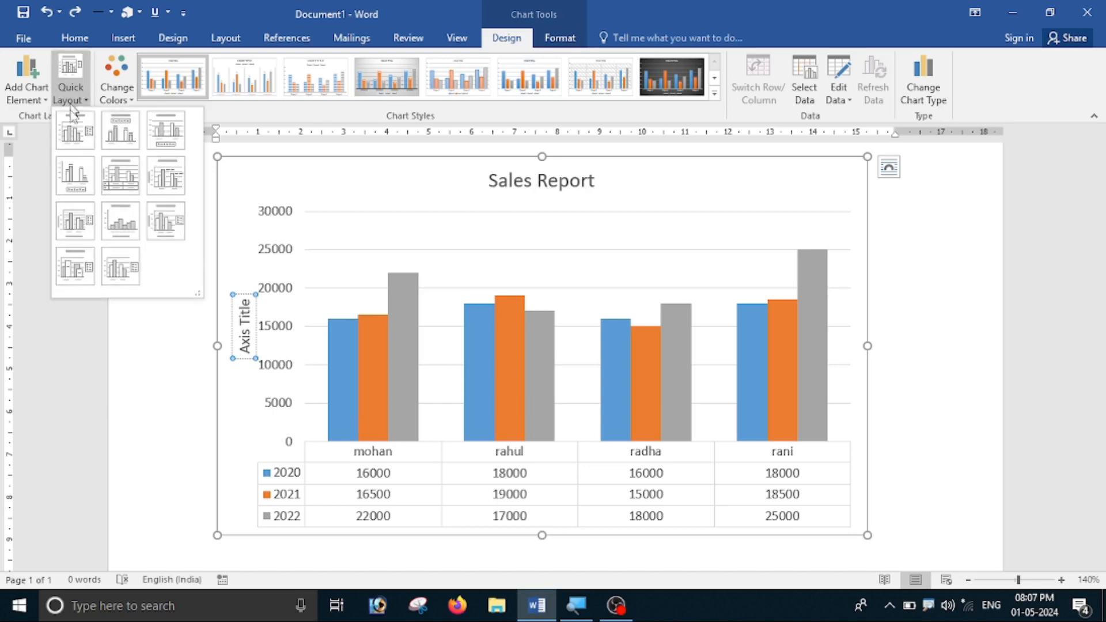
pyautogui.click(75, 266)
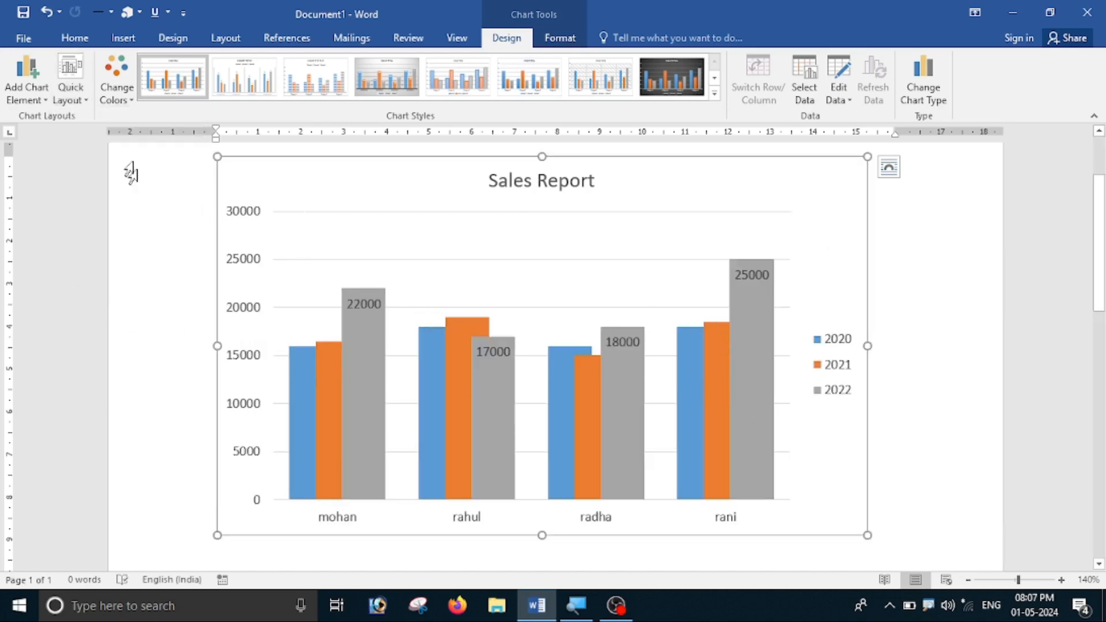
pyautogui.click(72, 95)
pyautogui.click(132, 266)
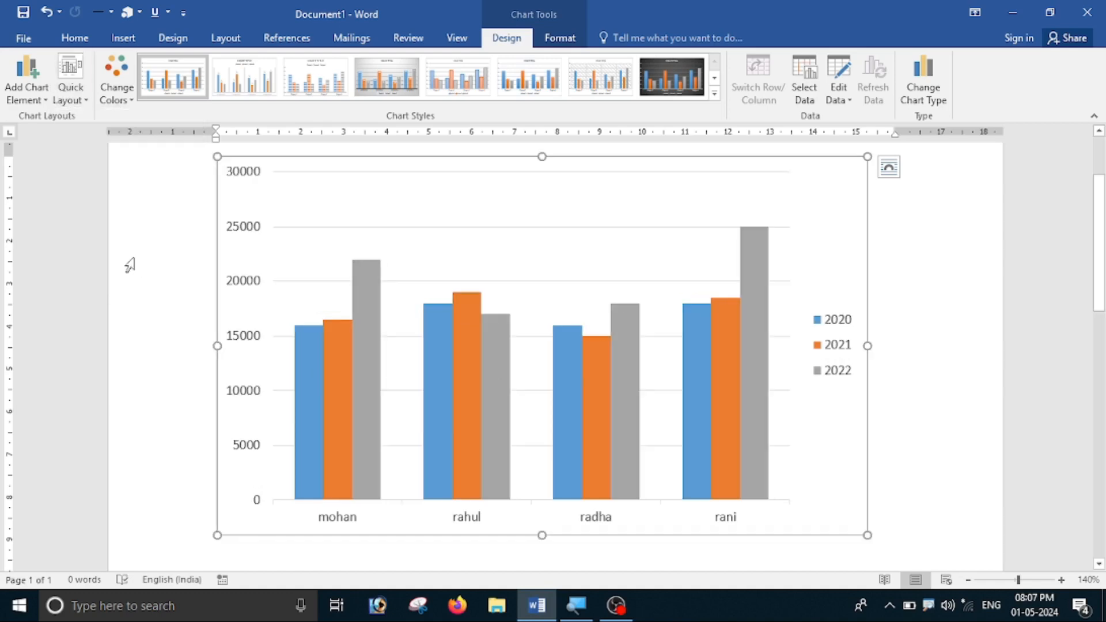
pyautogui.click(66, 98)
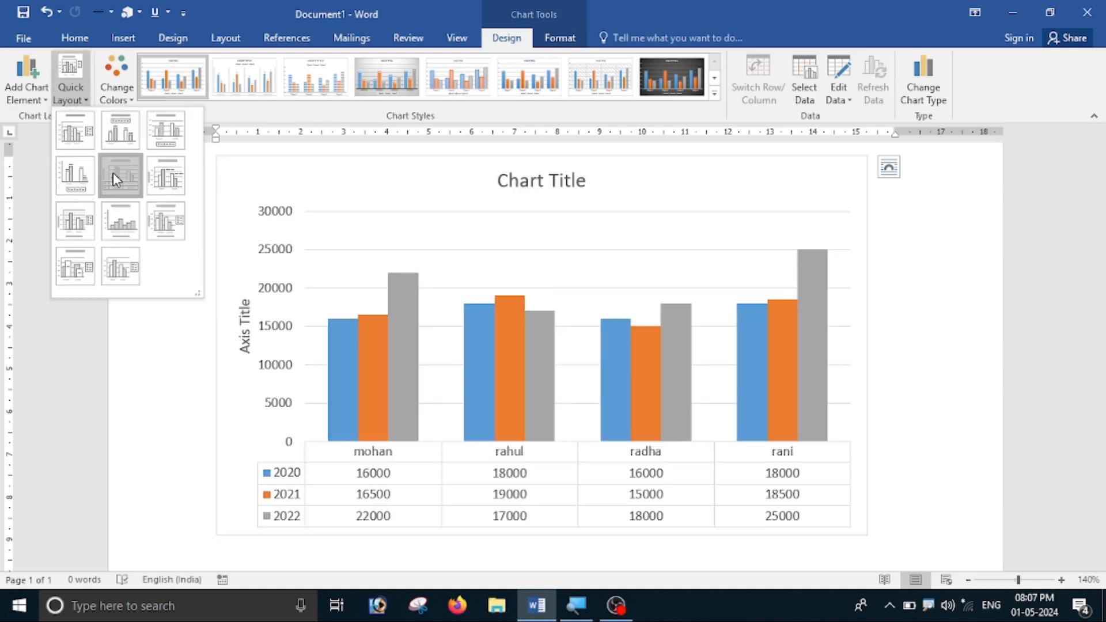
pyautogui.click(114, 173)
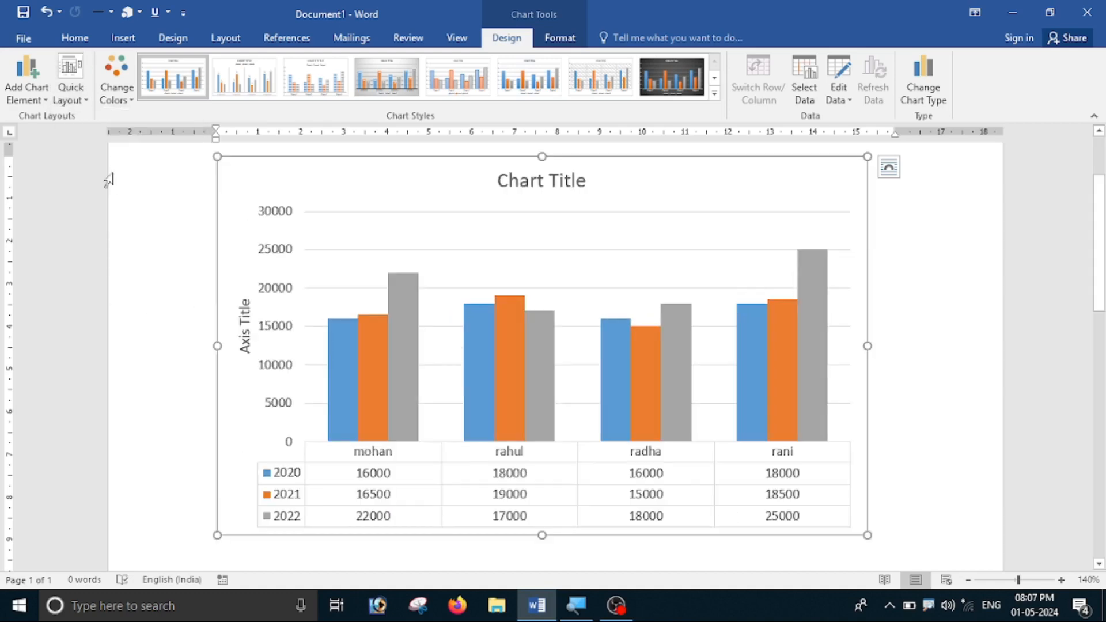
# - Recolor the chart with the colorful palette that gives orange, yellow and green columns
pyautogui.click(114, 101)
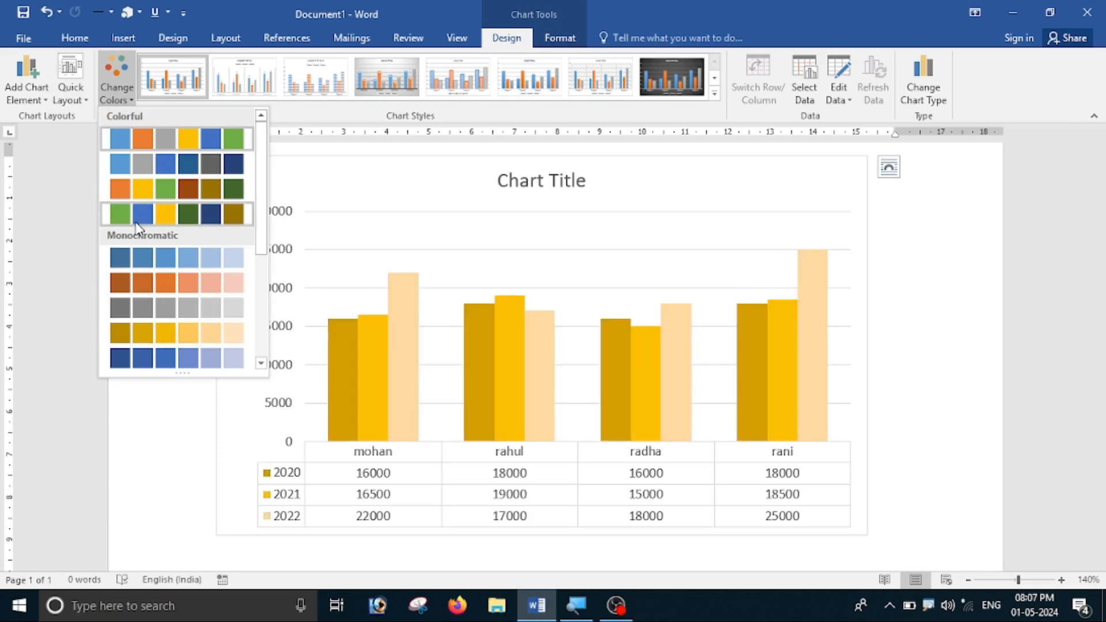
pyautogui.click(138, 193)
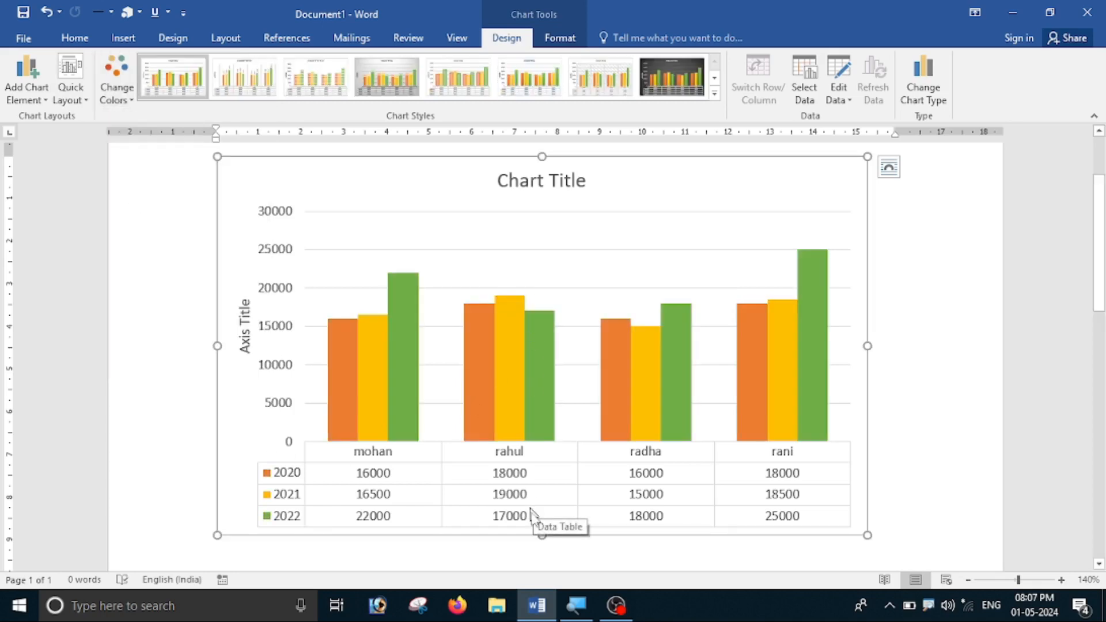
# - Try the chart style with outlined columns and apply the last style, with shaded gradient columns and a bold title
pyautogui.click(714, 93)
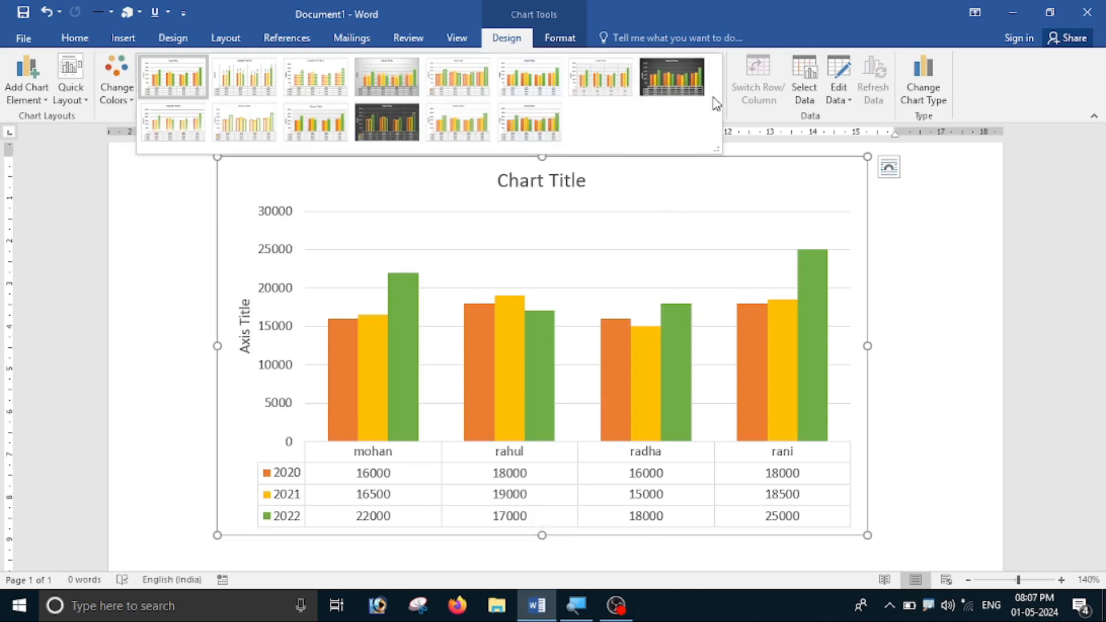
pyautogui.click(252, 126)
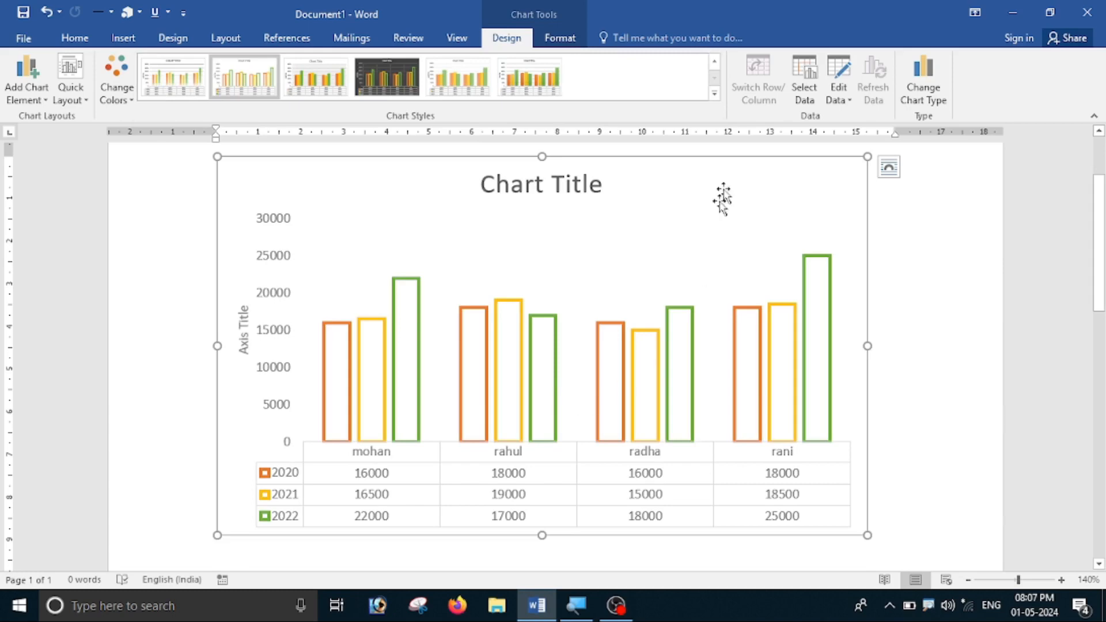
pyautogui.click(715, 93)
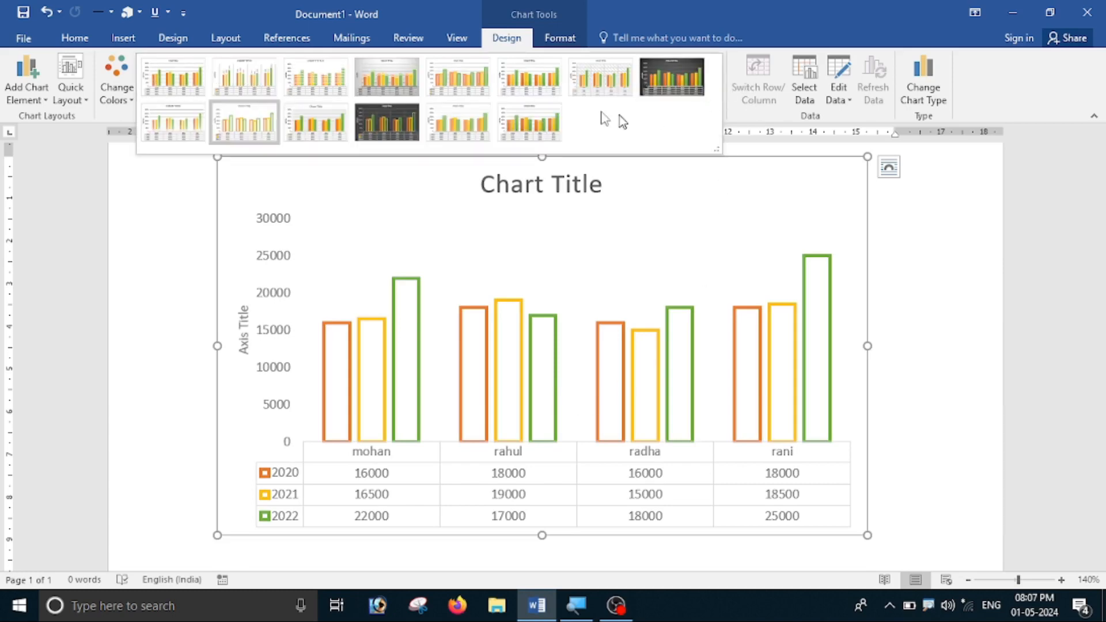
pyautogui.click(530, 118)
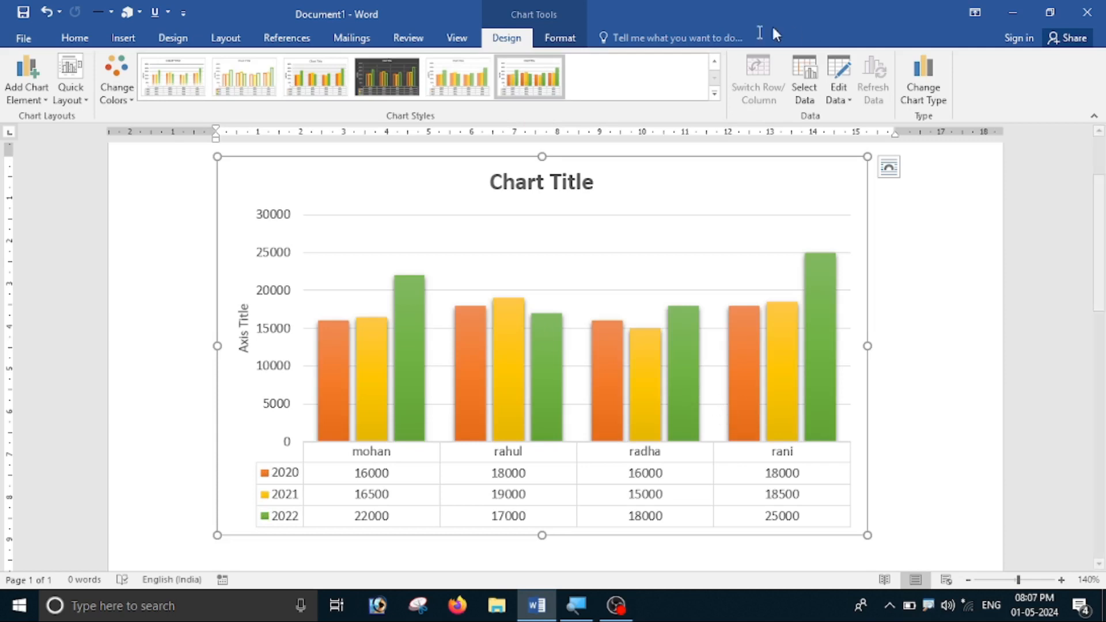
# - View the chart's data source settings, cancel them, and move and enlarge the chart's data sheet window
pyautogui.click(806, 87)
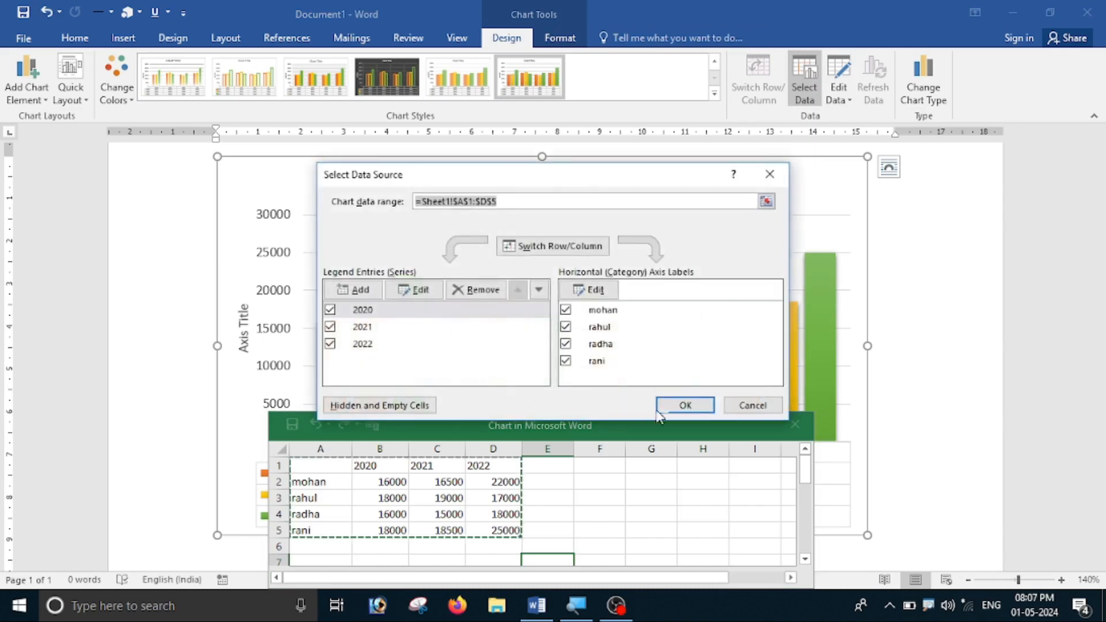
pyautogui.click(765, 410)
pyautogui.moveTo(576, 424); pyautogui.dragTo(707, 337)
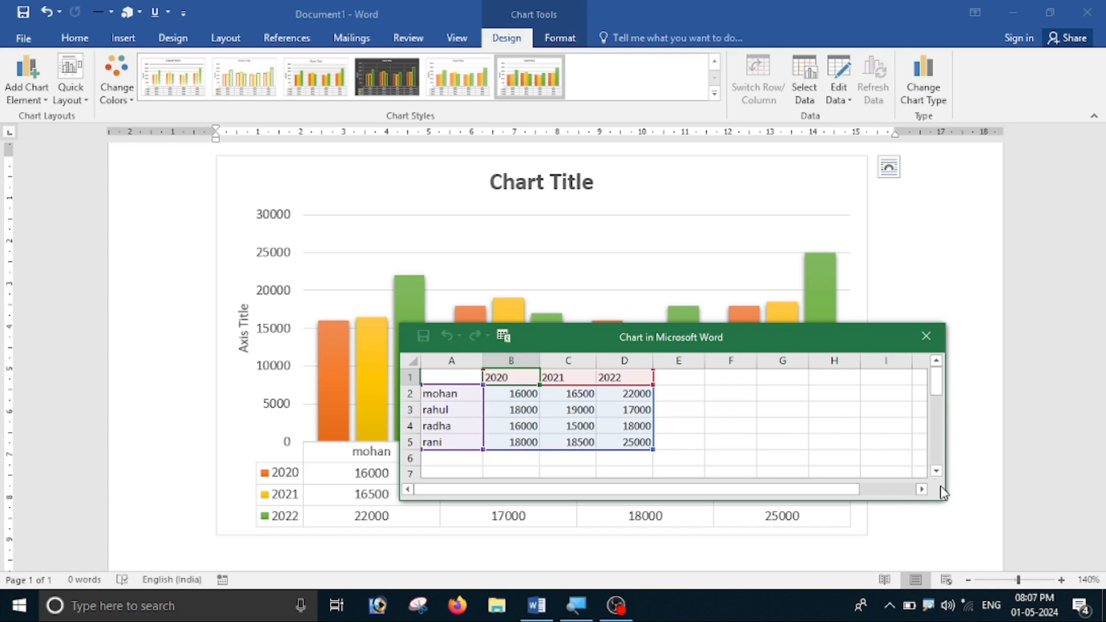
pyautogui.moveTo(949, 495); pyautogui.dragTo(967, 563)
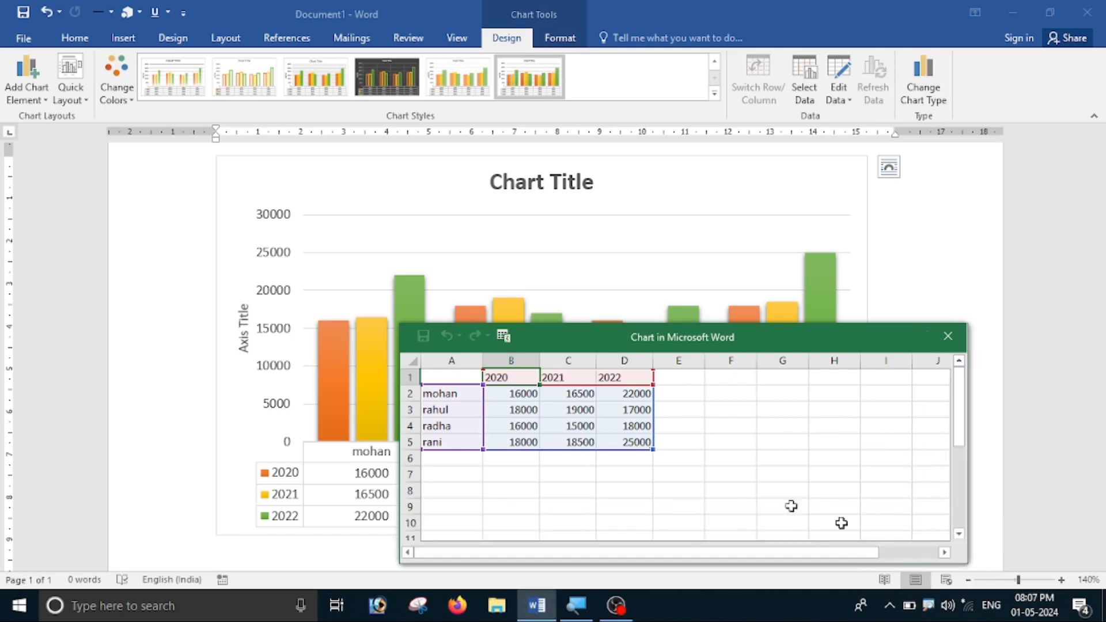
# - Move and enlarge the chart's data sheet window, and extend the chart's data range to include row 6
pyautogui.click(587, 413)
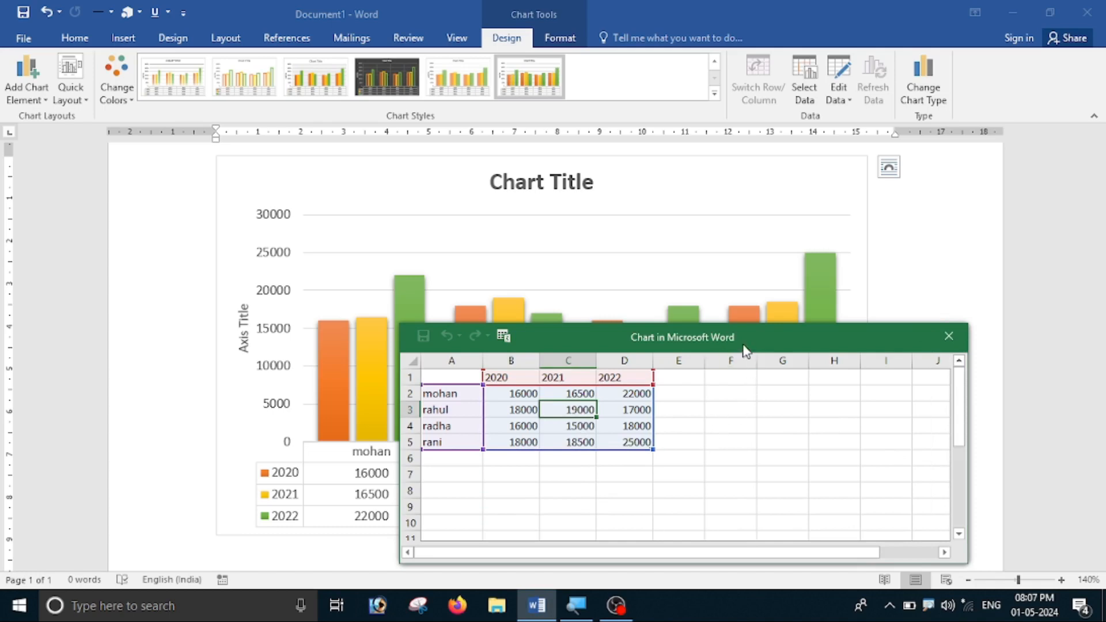
pyautogui.moveTo(745, 350); pyautogui.dragTo(731, 231)
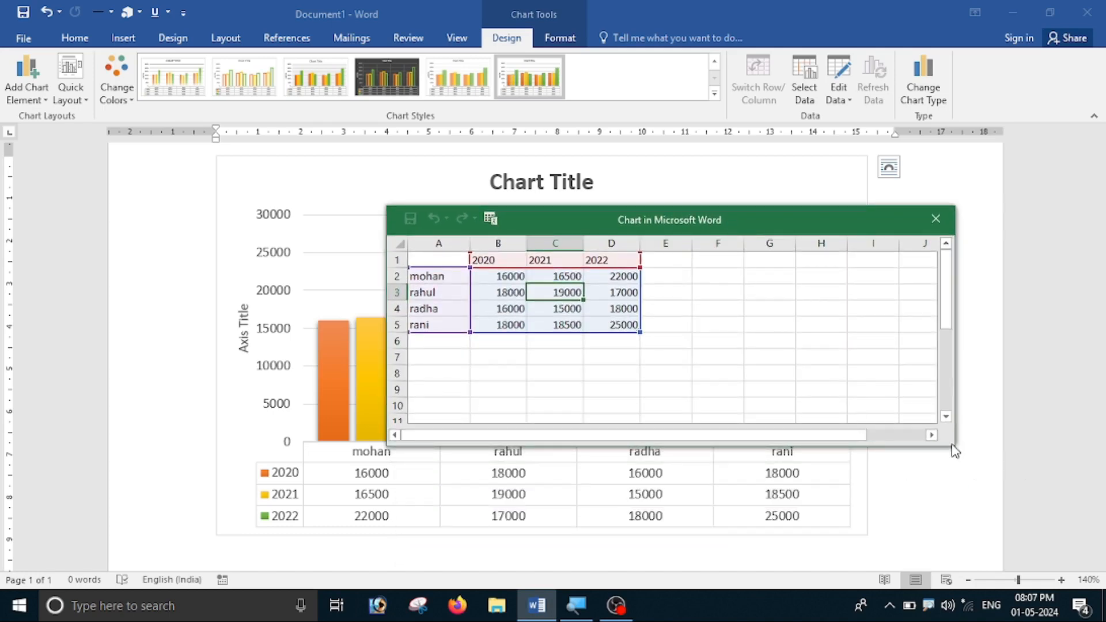
pyautogui.moveTo(956, 445); pyautogui.dragTo(991, 515)
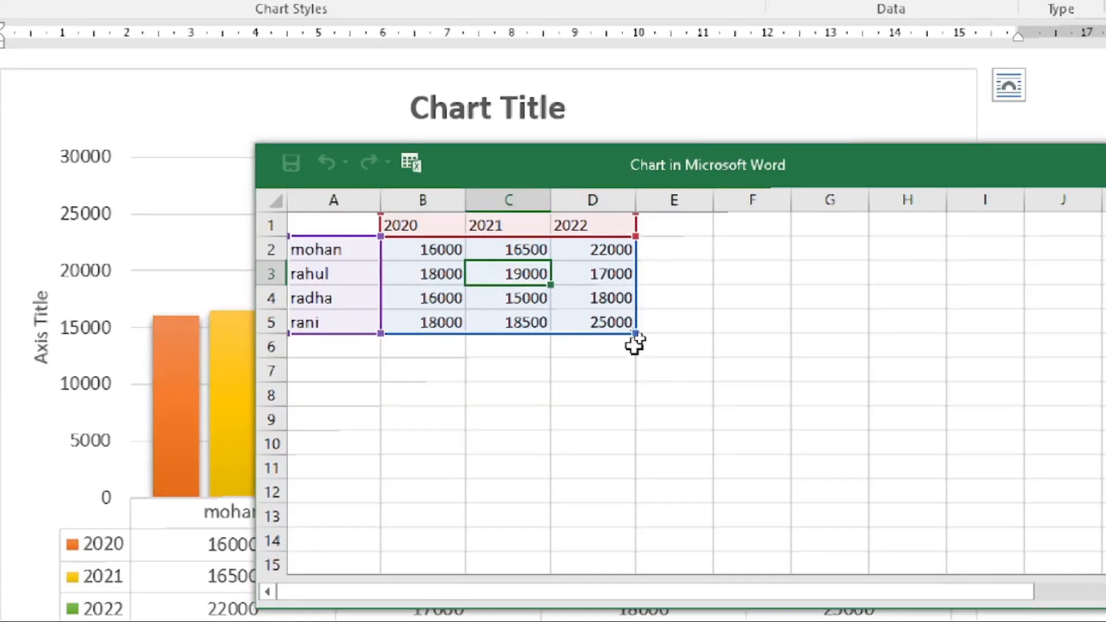
pyautogui.moveTo(636, 332); pyautogui.dragTo(636, 357)
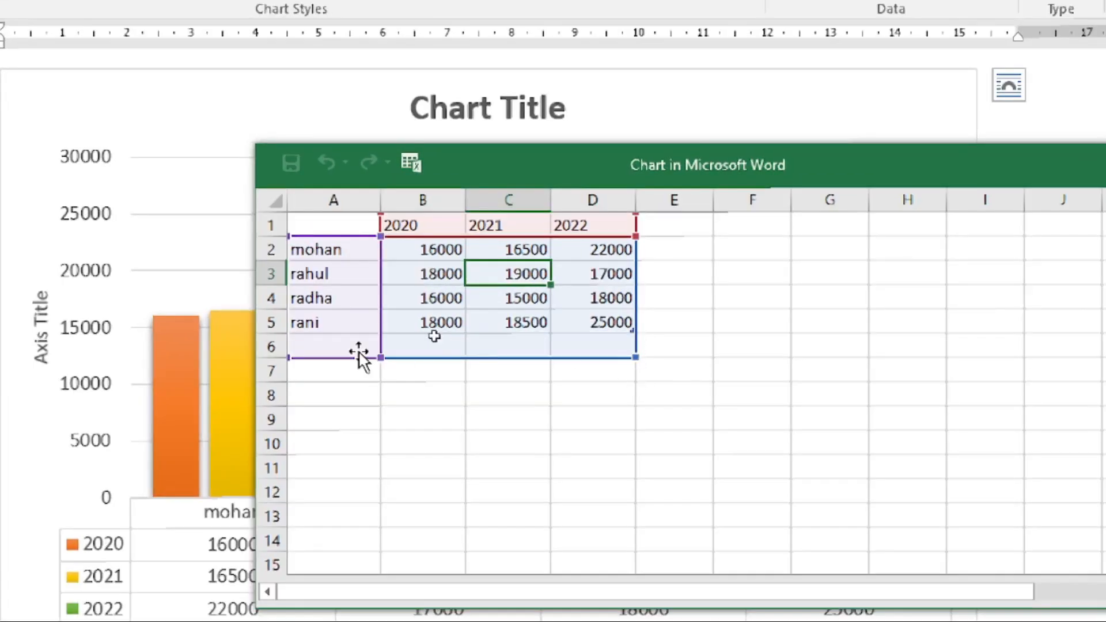
# - Add a fifth person's name in row 6 with values 15000, 16000 and 19000 for 2020 to 2022, and close the data sheet
pyautogui.click(312, 344)
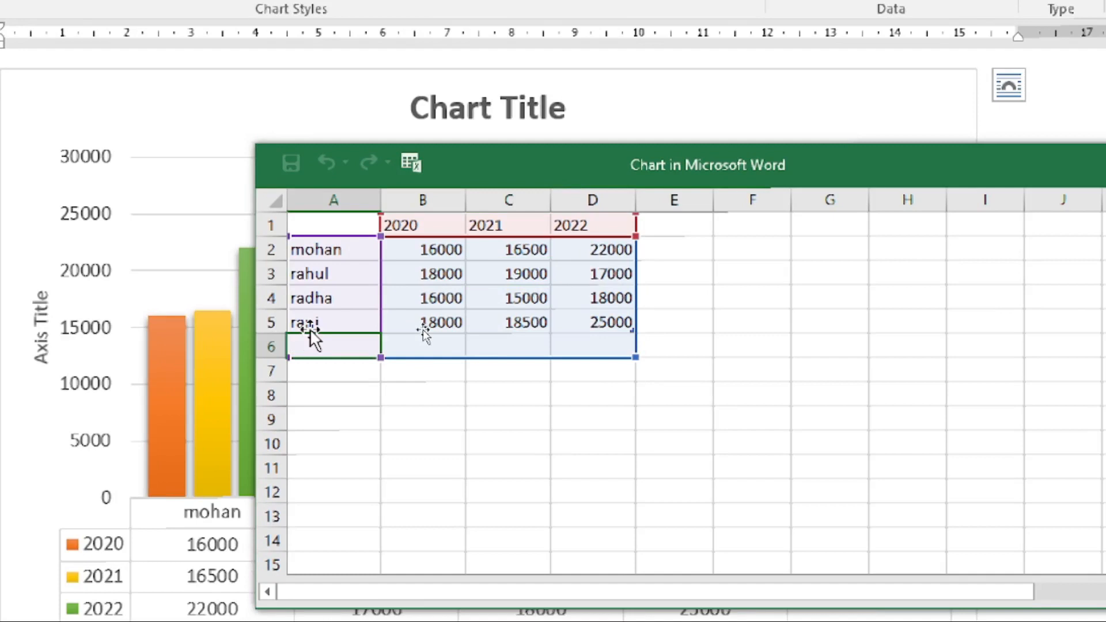
pyautogui.write('suresh')
pyautogui.click(425, 337)
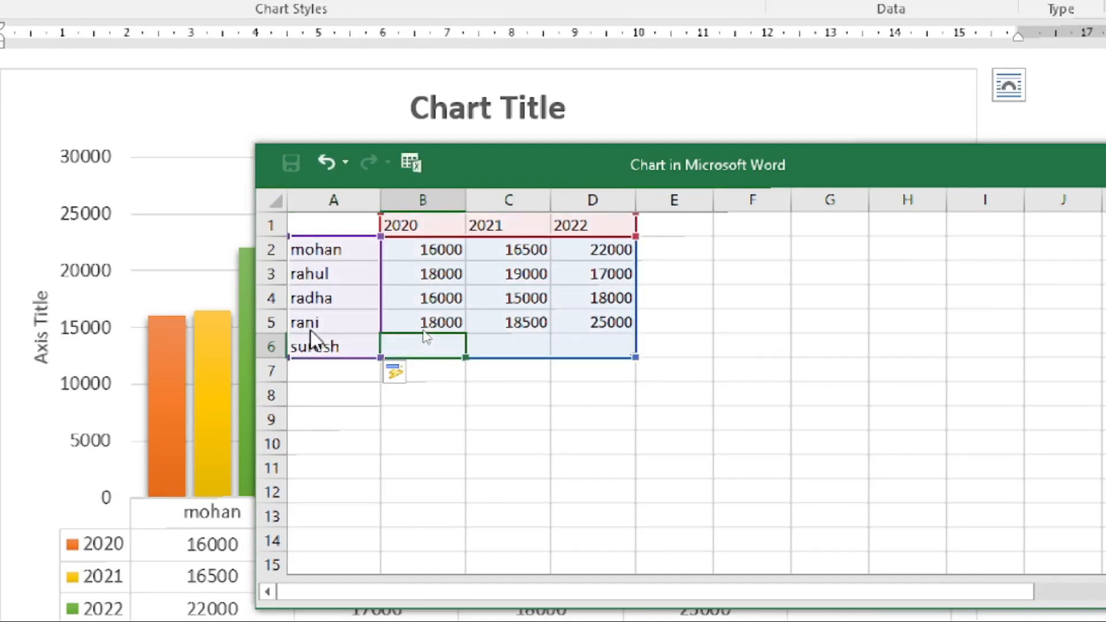
pyautogui.write('15000')
pyautogui.press('Tab')
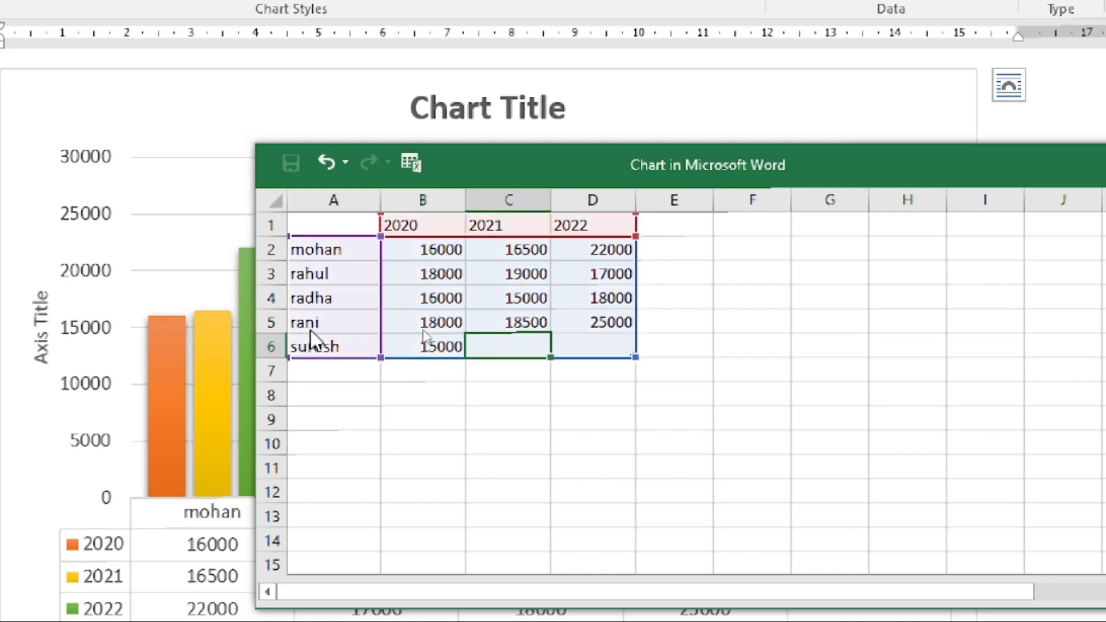
pyautogui.write('160')
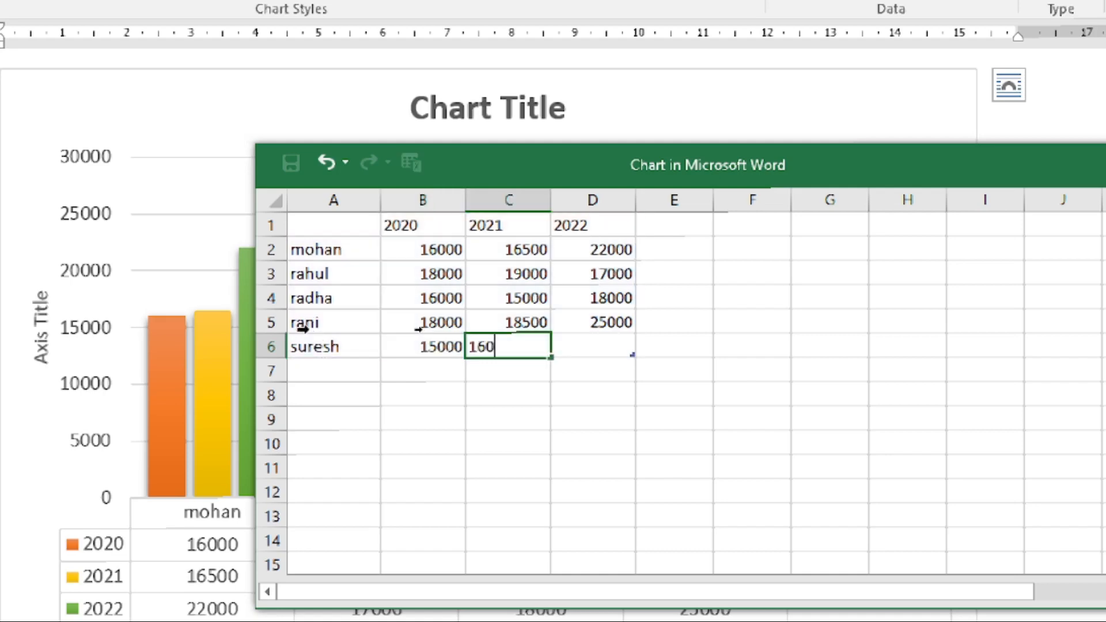
pyautogui.write('00')
pyautogui.press('Tab')
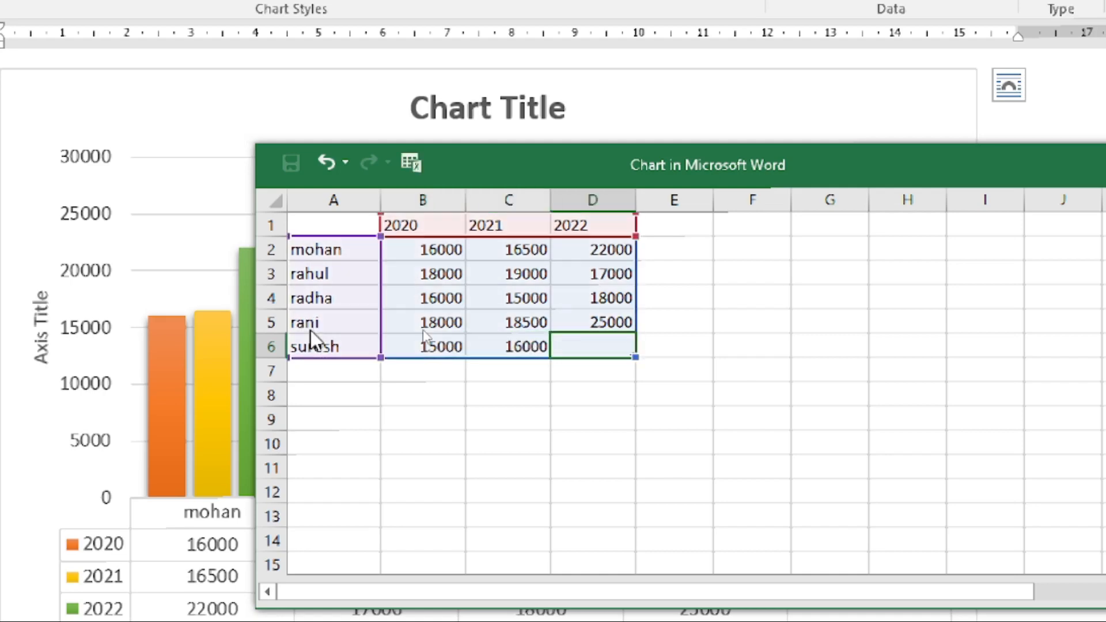
pyautogui.write('19000')
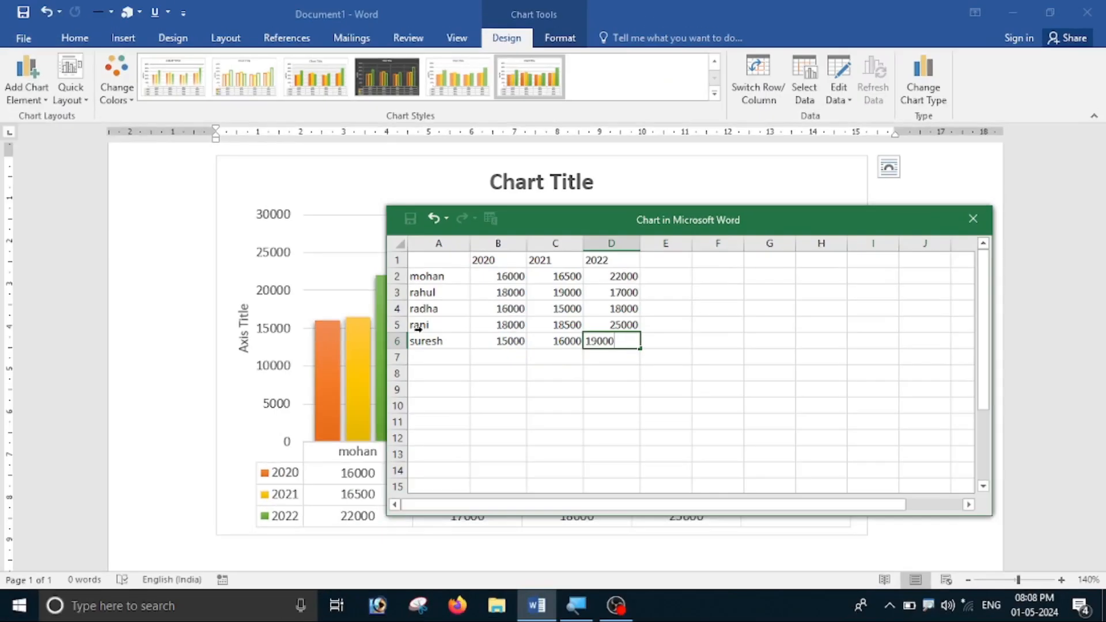
pyautogui.press('Return')
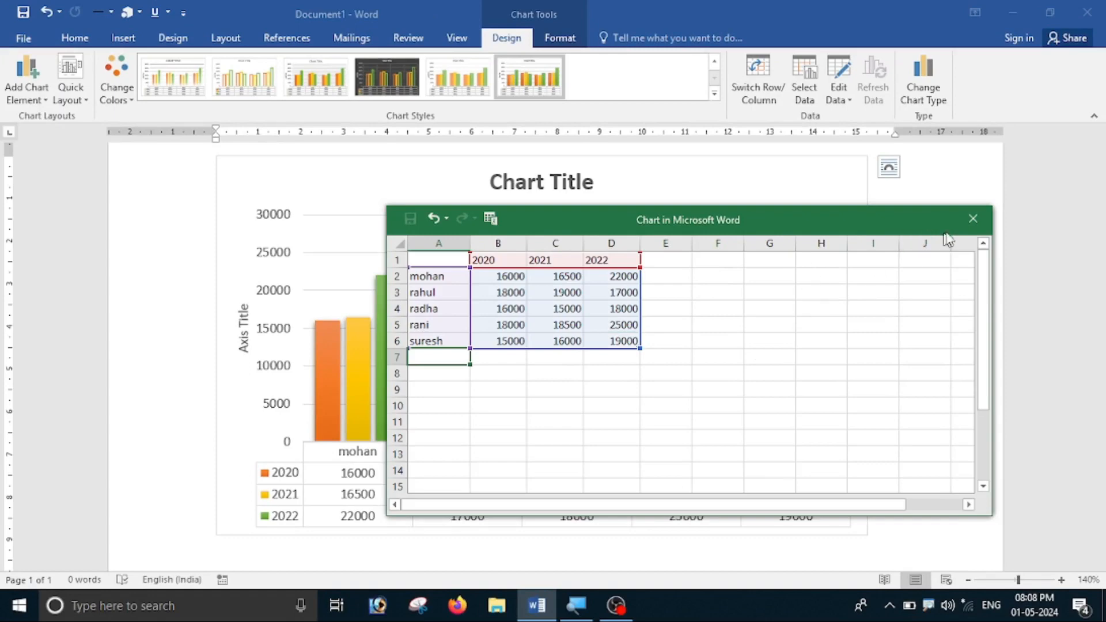
pyautogui.click(972, 218)
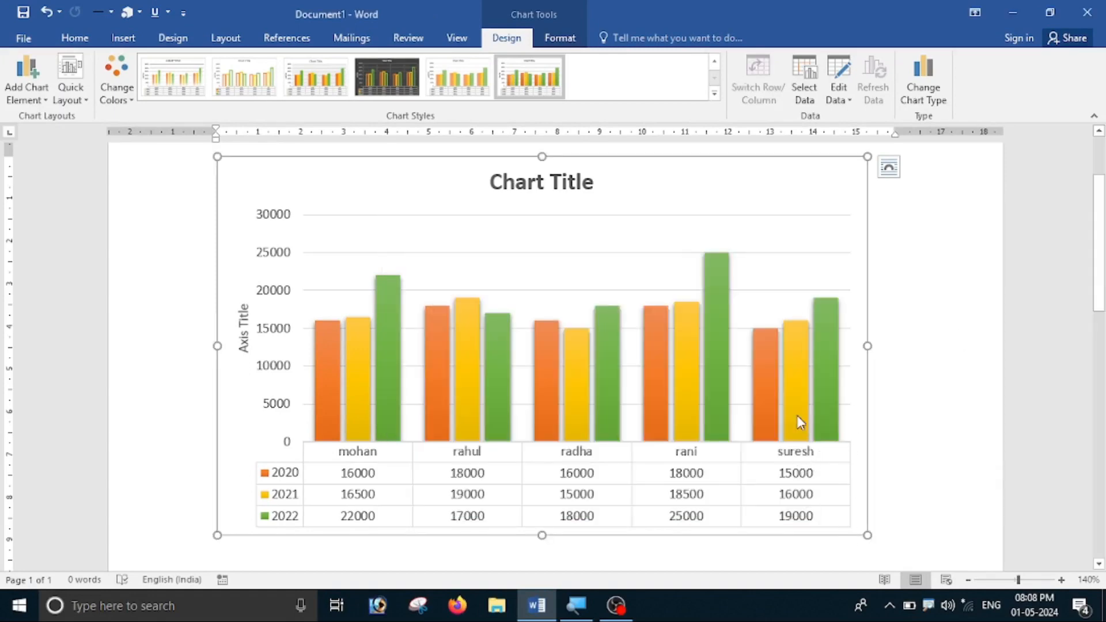
pyautogui.moveTo(797, 417)
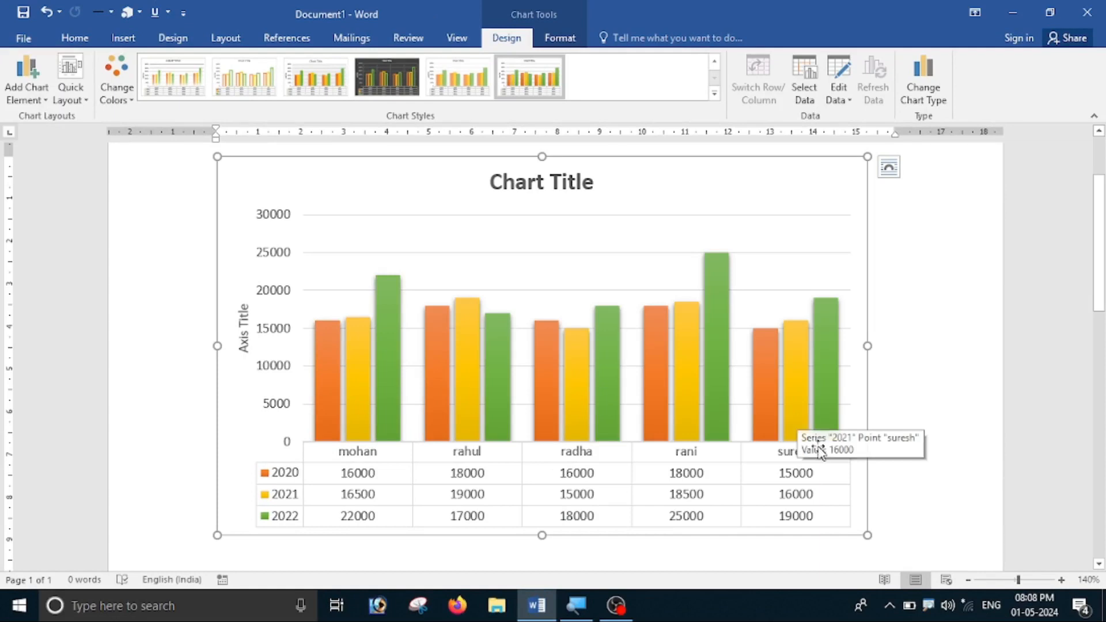
# - Reopen the chart's data sheet, move it higher to view all rows, and close it
pyautogui.click(849, 99)
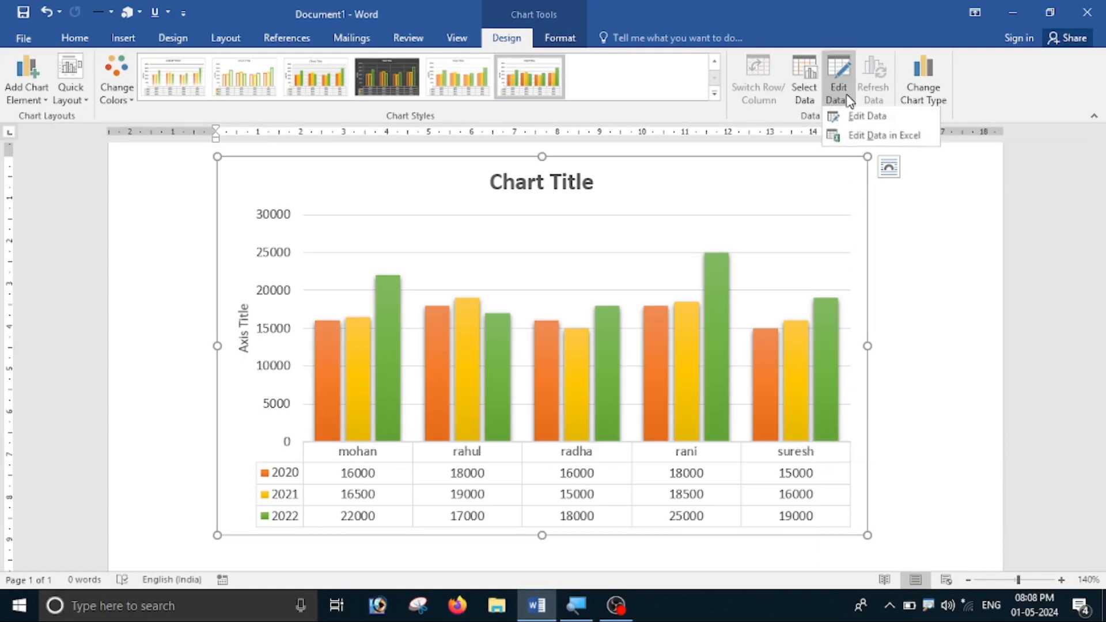
pyautogui.click(859, 119)
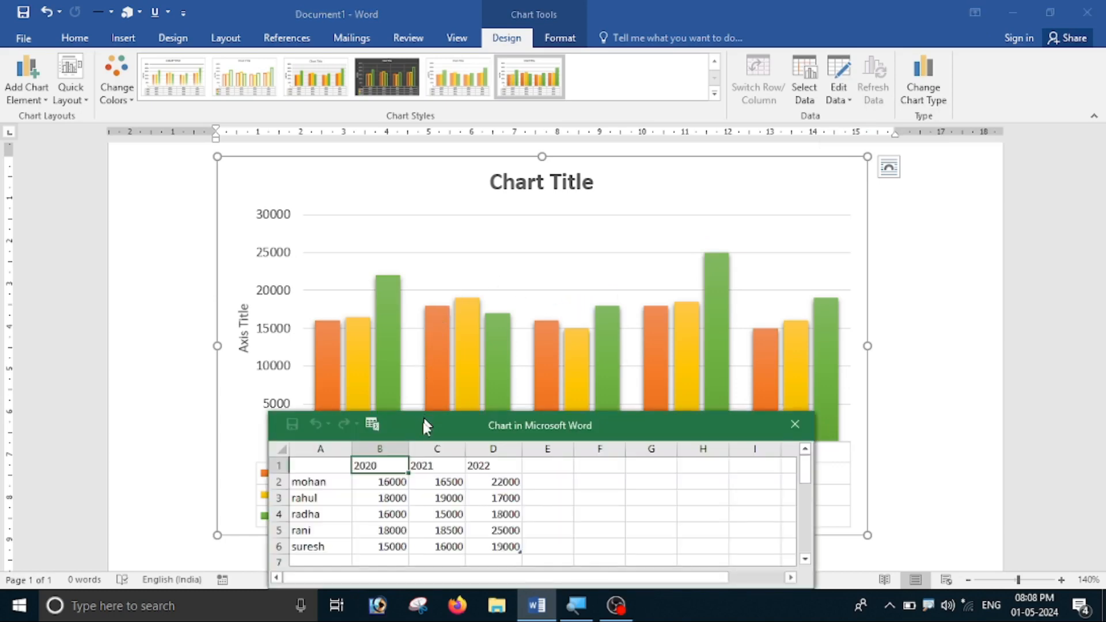
pyautogui.click(392, 527)
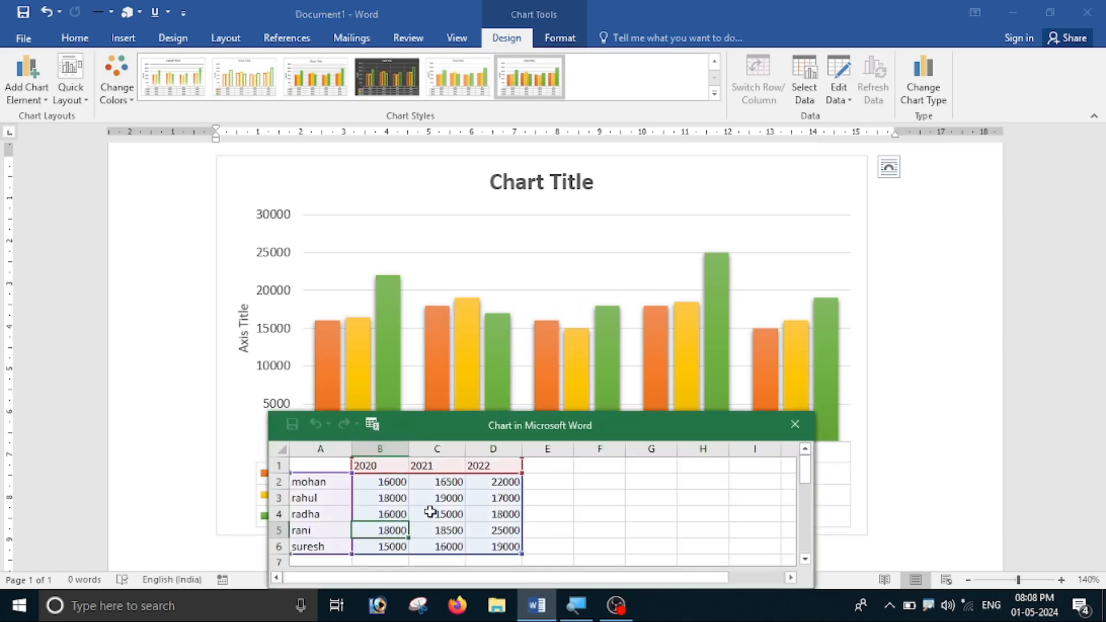
pyautogui.moveTo(452, 438); pyautogui.dragTo(453, 380)
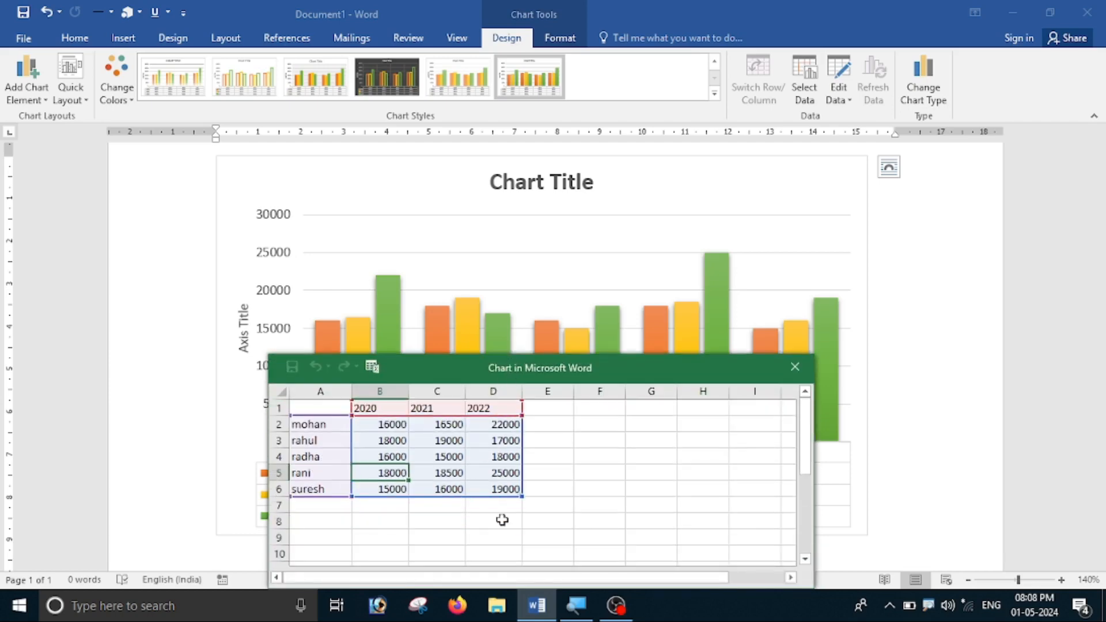
pyautogui.click(795, 366)
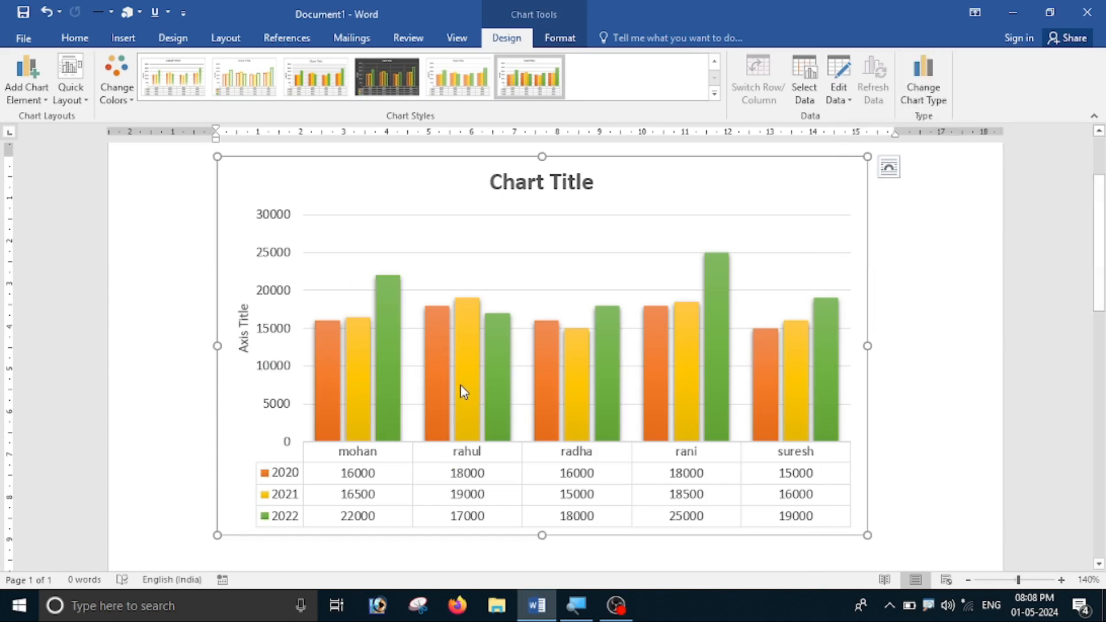
# - Preview the pie and clustered bar chart types and change the chart to the basic Line type
pyautogui.moveTo(461, 385)
pyautogui.click(933, 69)
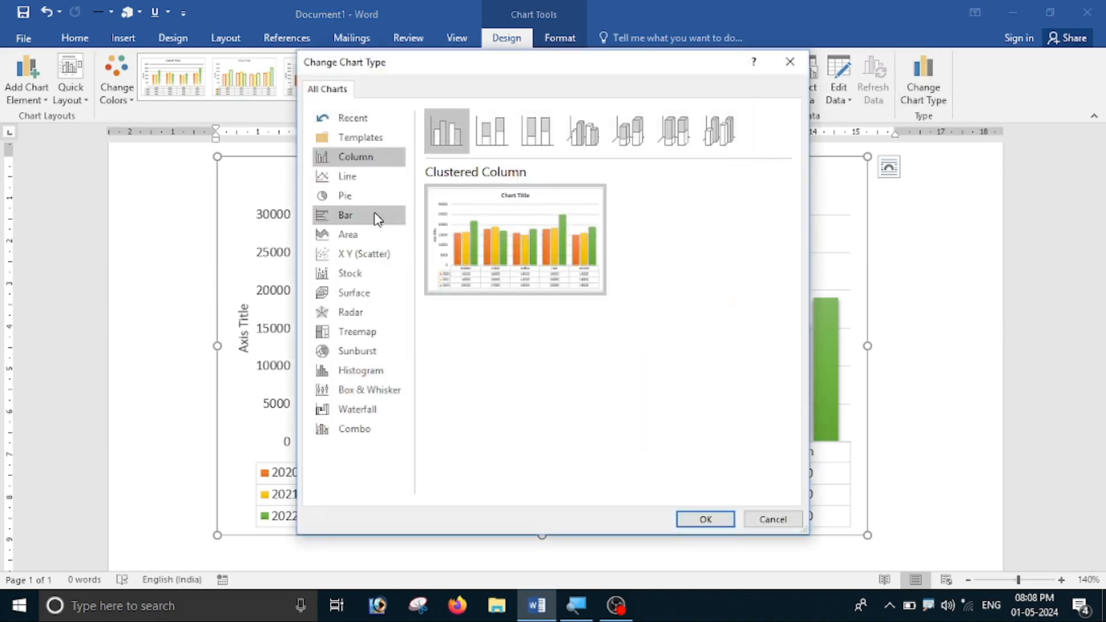
pyautogui.click(357, 176)
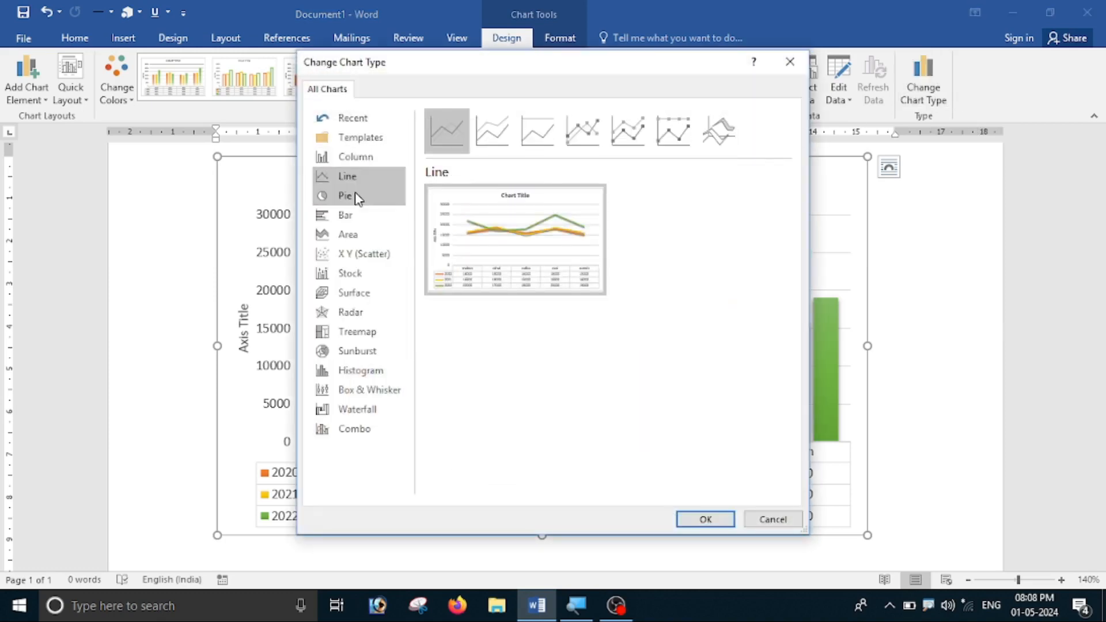
pyautogui.click(356, 197)
pyautogui.click(346, 218)
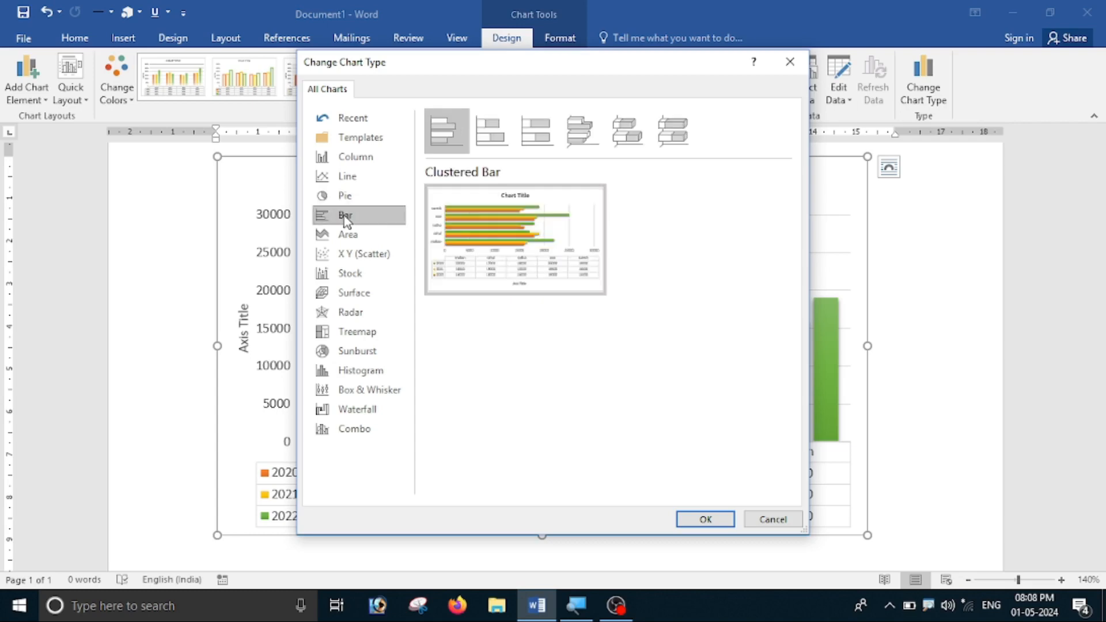
pyautogui.click(347, 177)
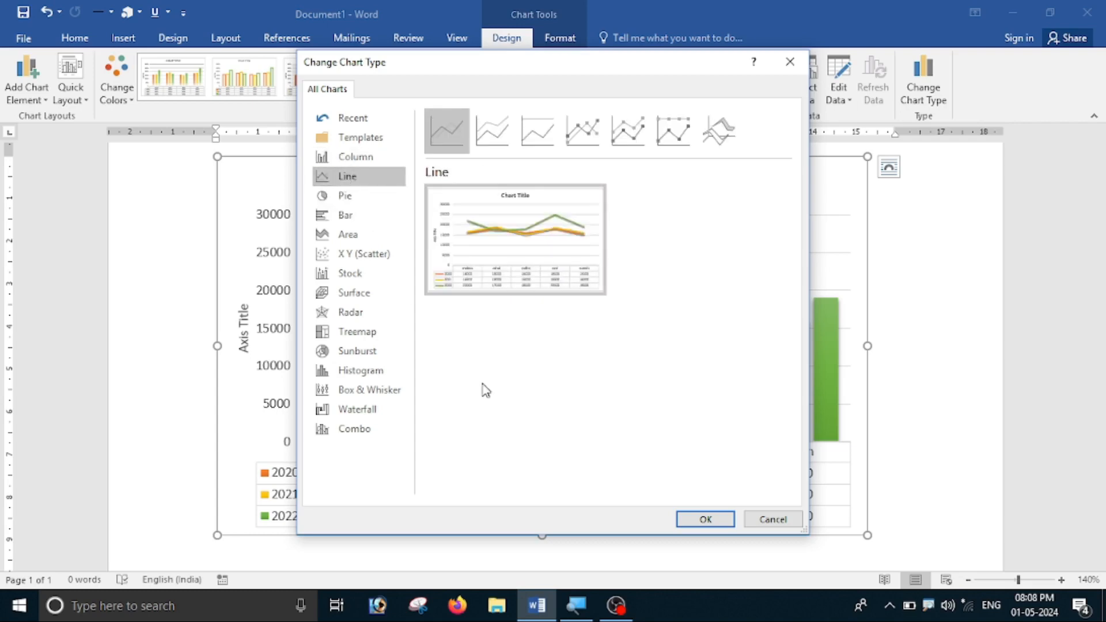
pyautogui.click(710, 520)
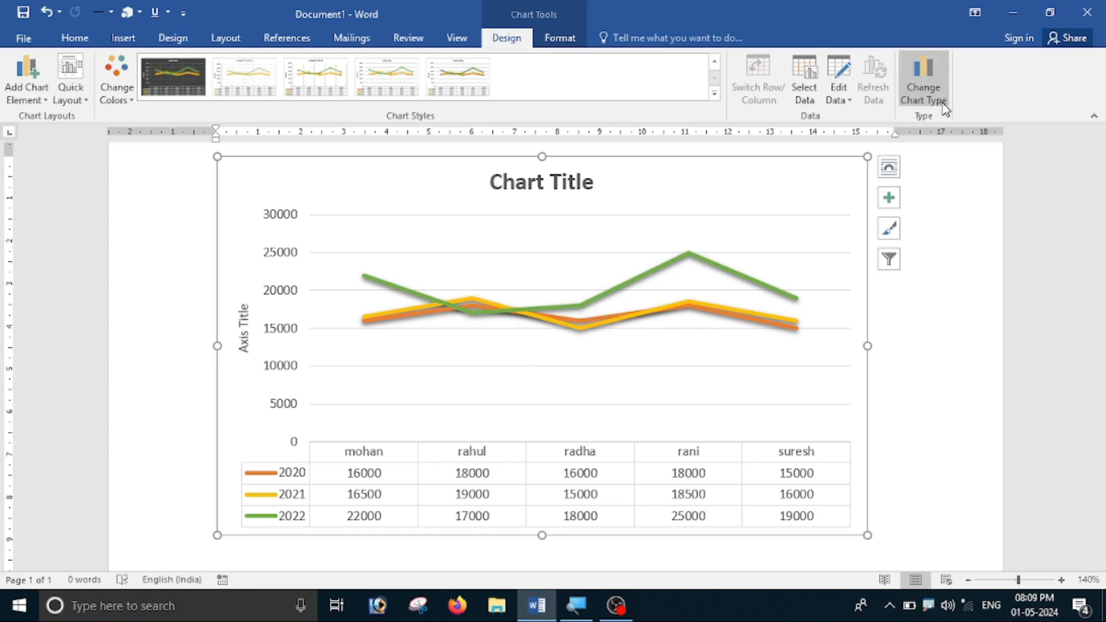
# - Change the chart type back to Clustered Column
pyautogui.click(924, 86)
pyautogui.click(363, 161)
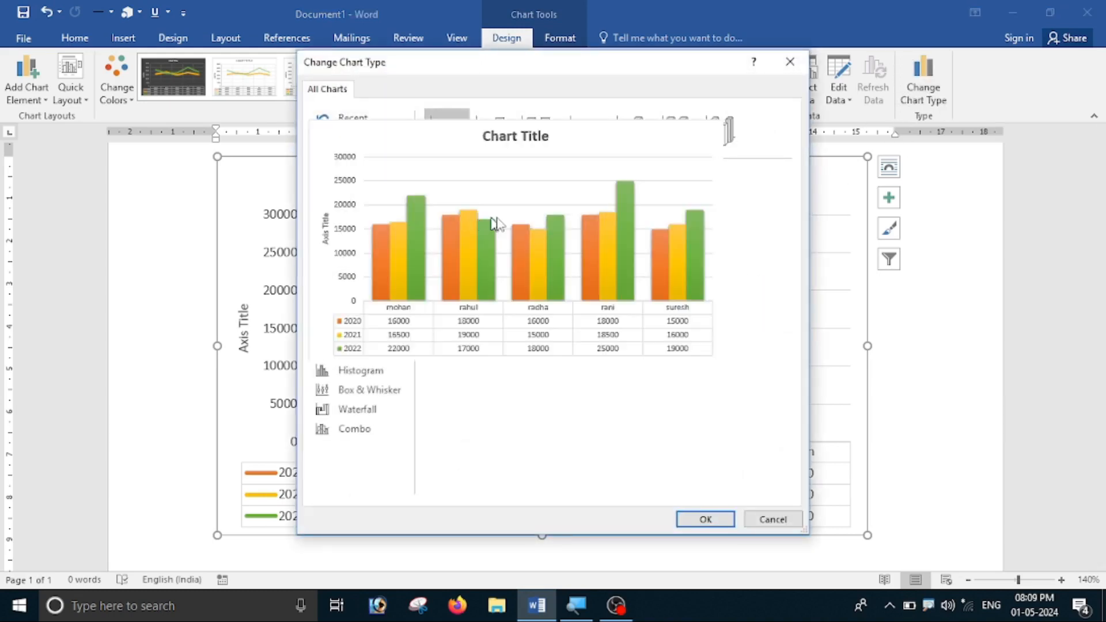
pyautogui.click(706, 519)
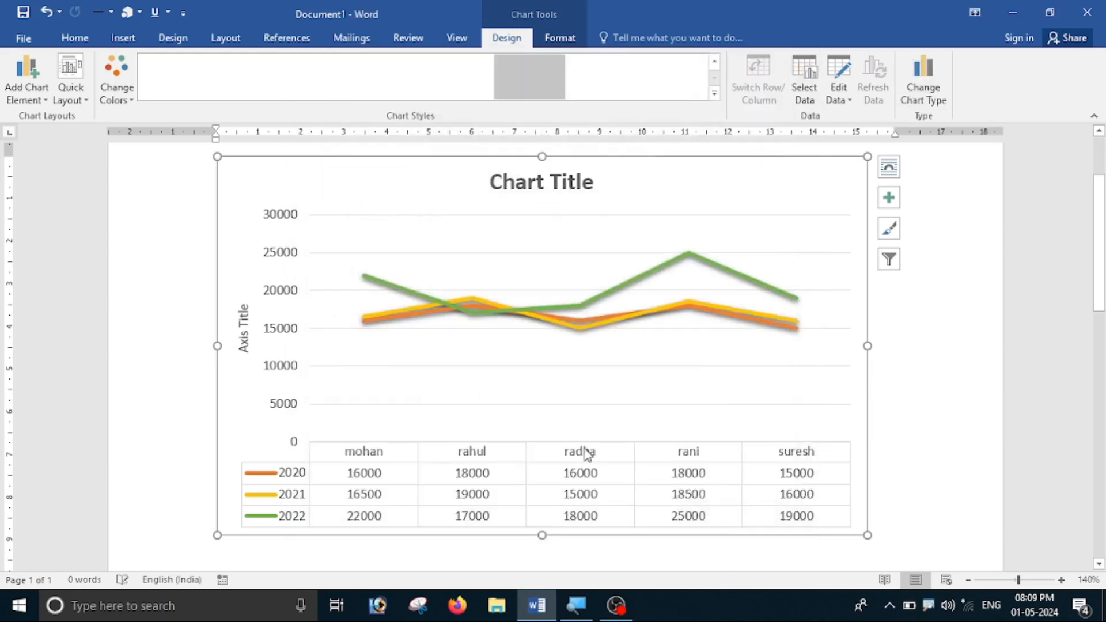
pyautogui.moveTo(797, 420)
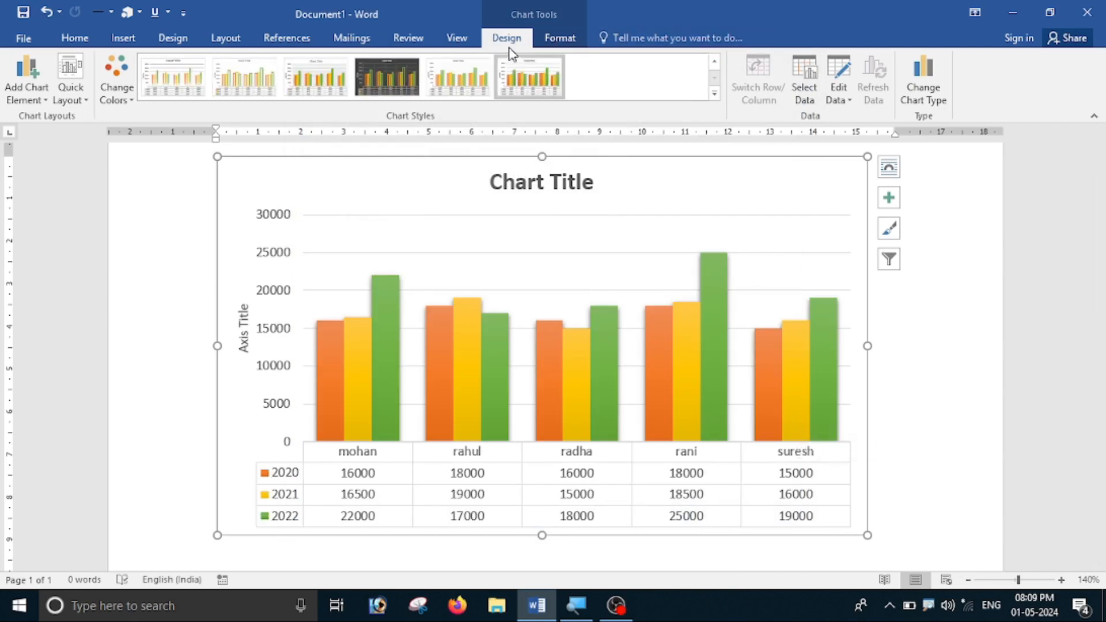
# - Apply the orange gradient theme shape style with white text to the chart area
pyautogui.click(568, 39)
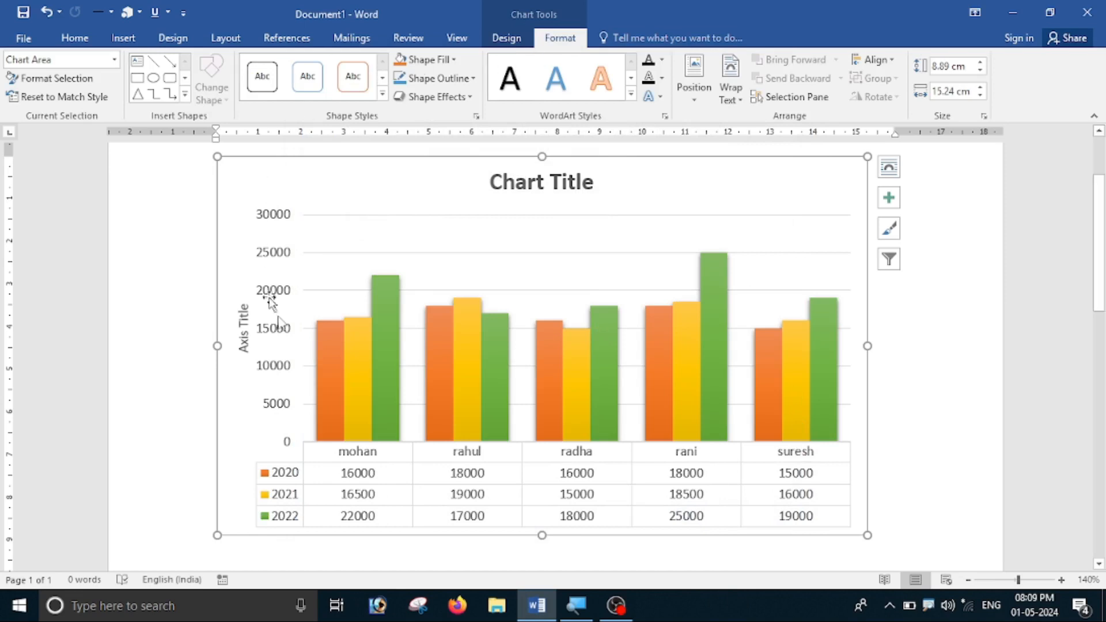
pyautogui.moveTo(617, 356)
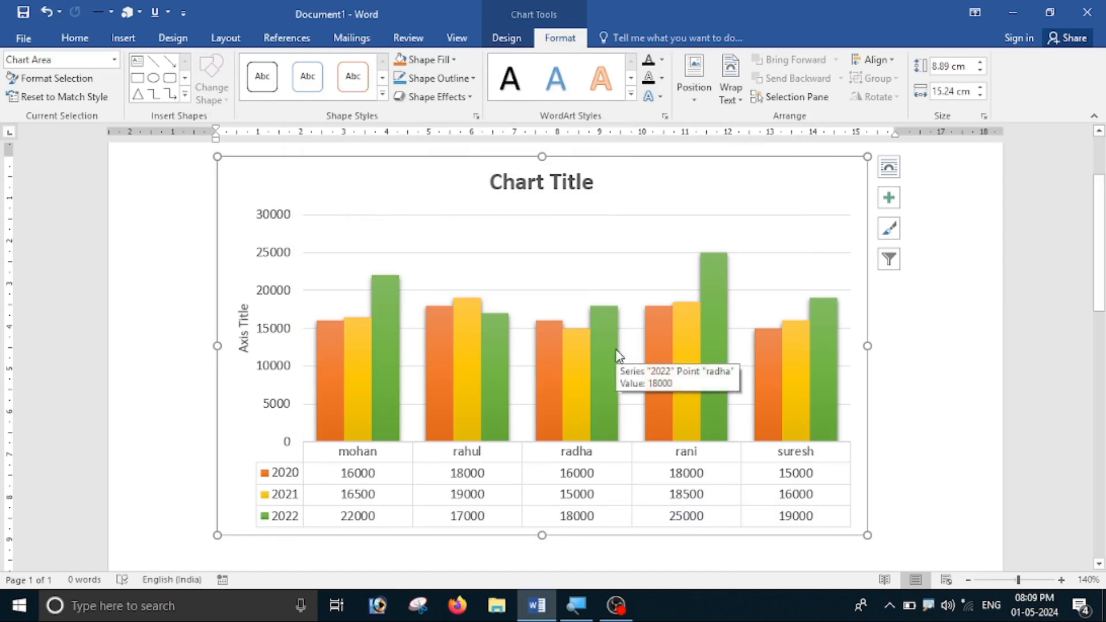
pyautogui.click(382, 94)
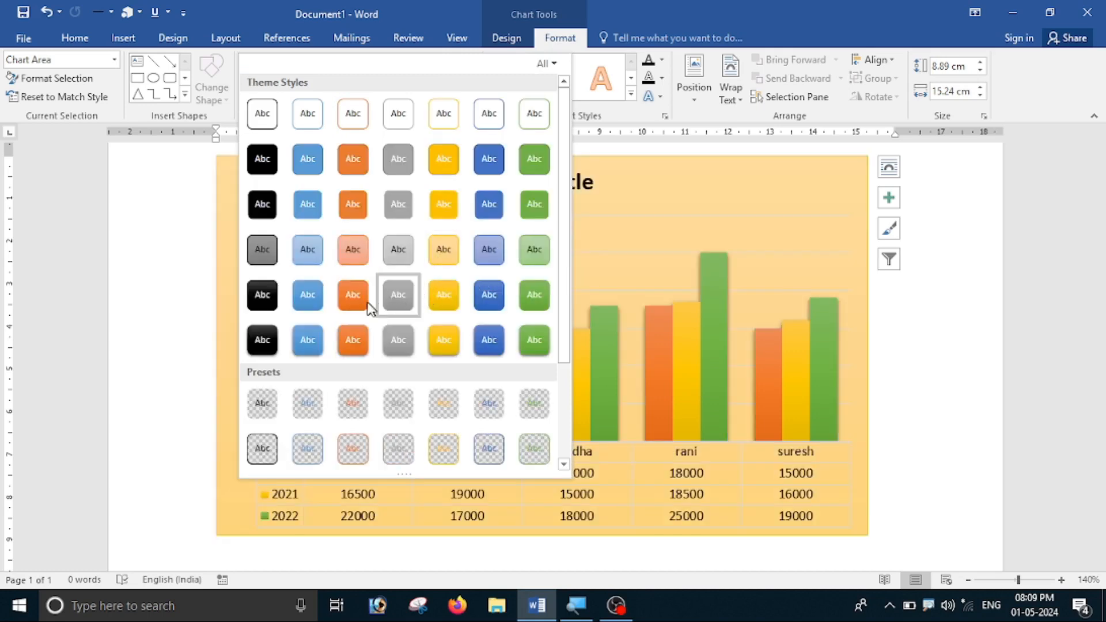
pyautogui.click(358, 299)
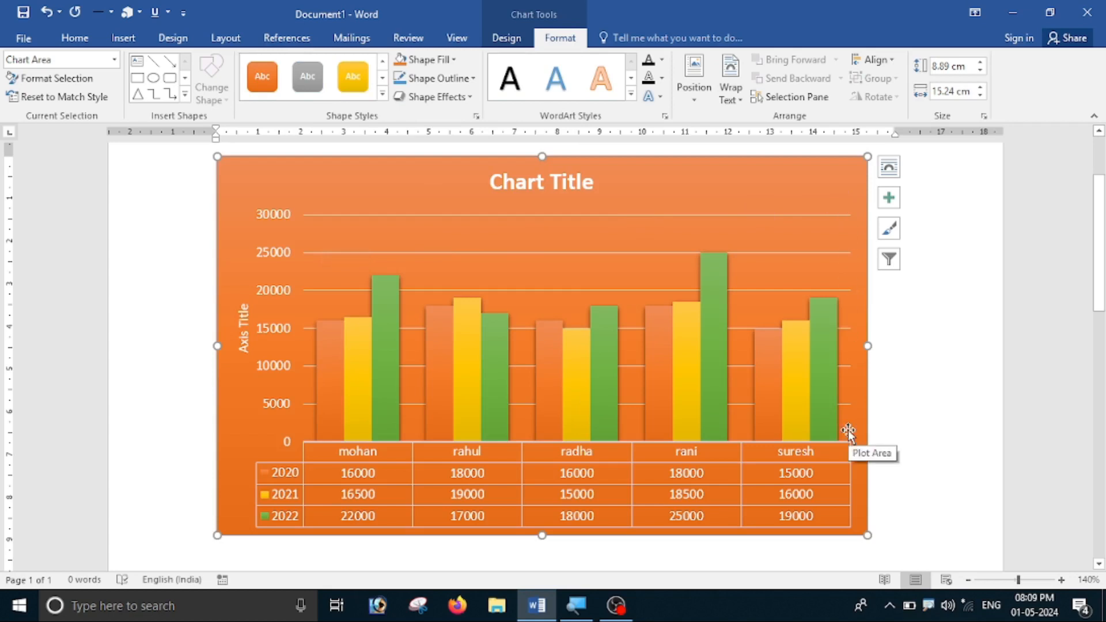
# - Try a standard yellow fill on the chart area, and set the fill to standard light blue
pyautogui.click(454, 60)
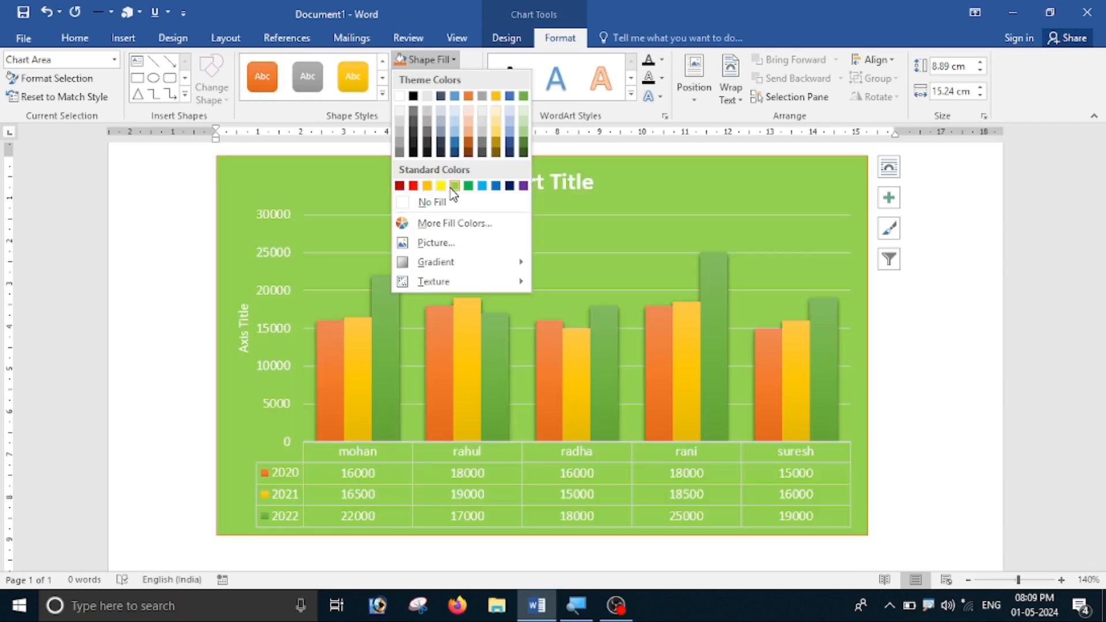
pyautogui.click(443, 187)
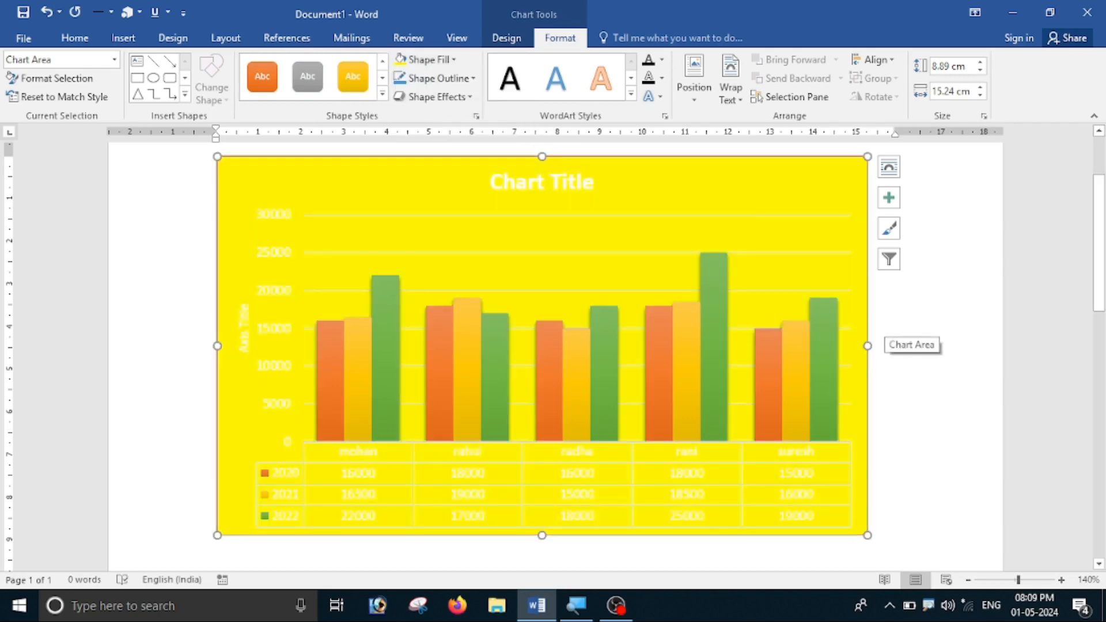
pyautogui.click(433, 65)
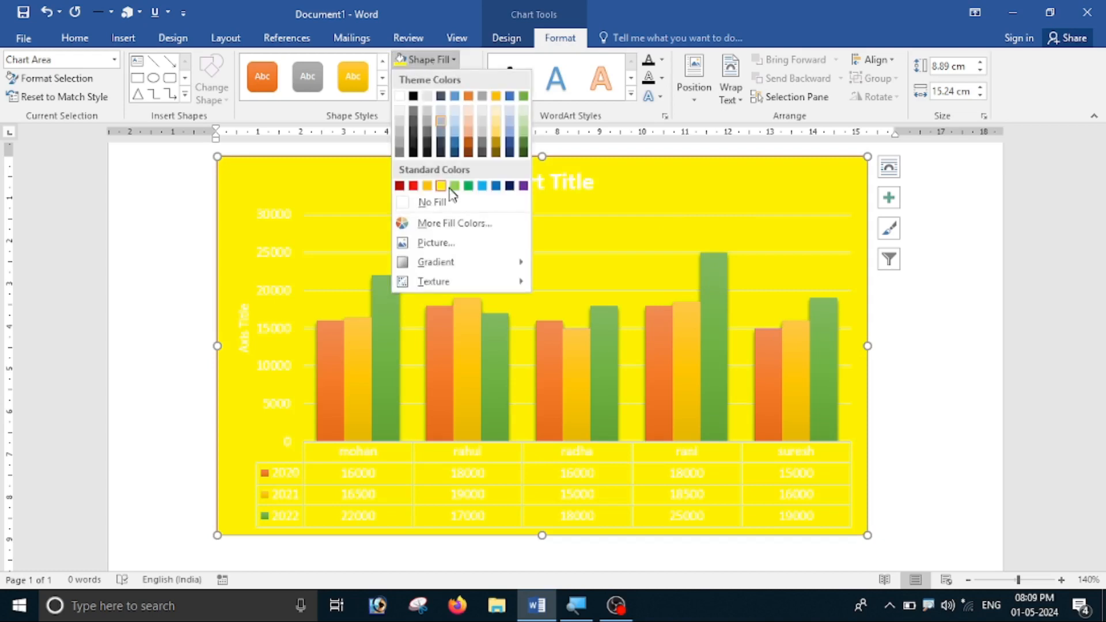
pyautogui.click(481, 188)
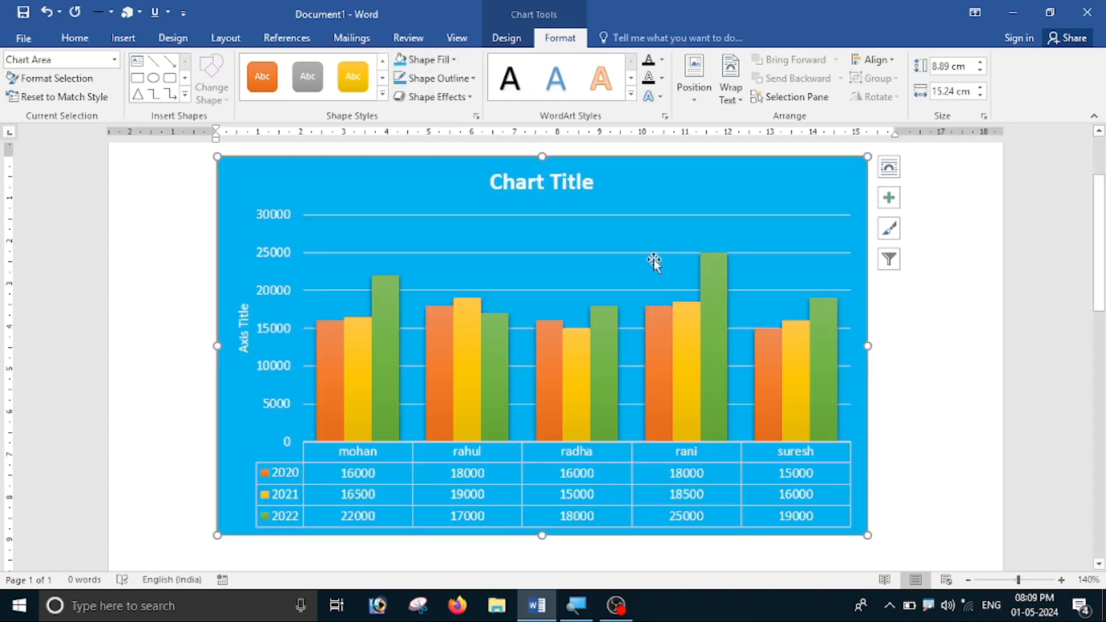
# - Remove the outline from the chart area and reselect the chart
pyautogui.click(450, 87)
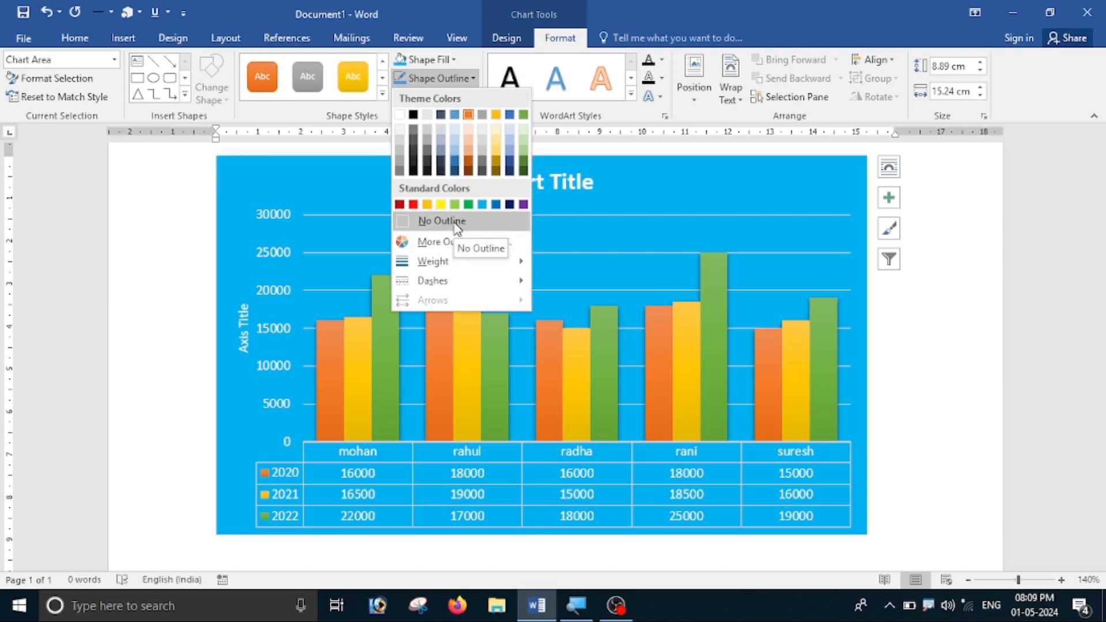
pyautogui.click(455, 222)
pyautogui.click(933, 321)
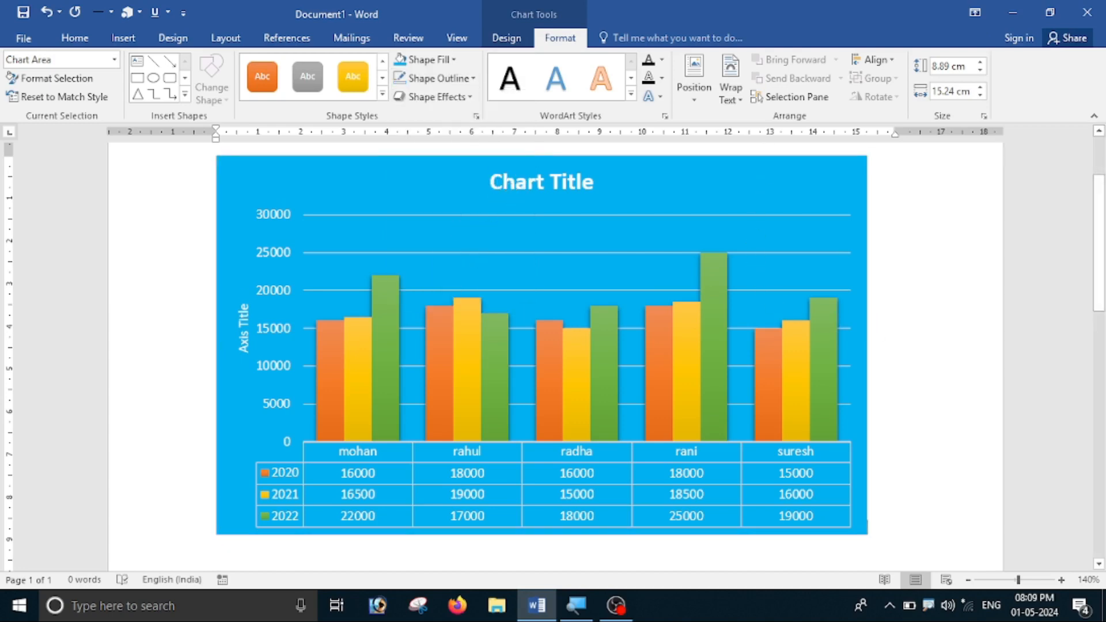
pyautogui.click(462, 230)
pyautogui.click(463, 187)
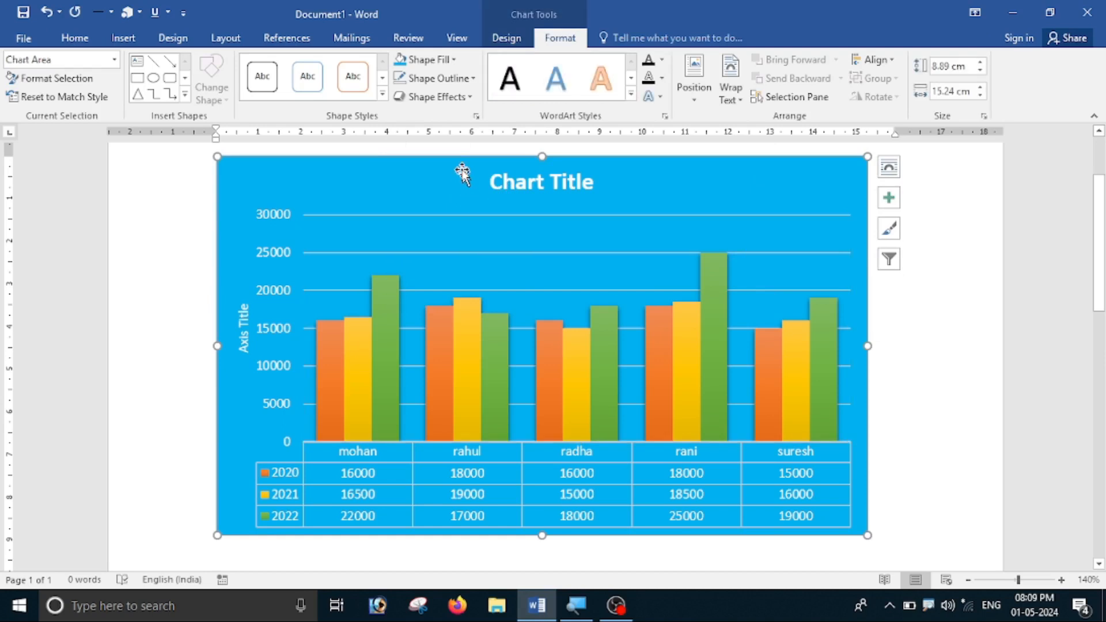
# - Add an outer shadow towards the lower right and a bevel effect to the chart area
pyautogui.click(444, 97)
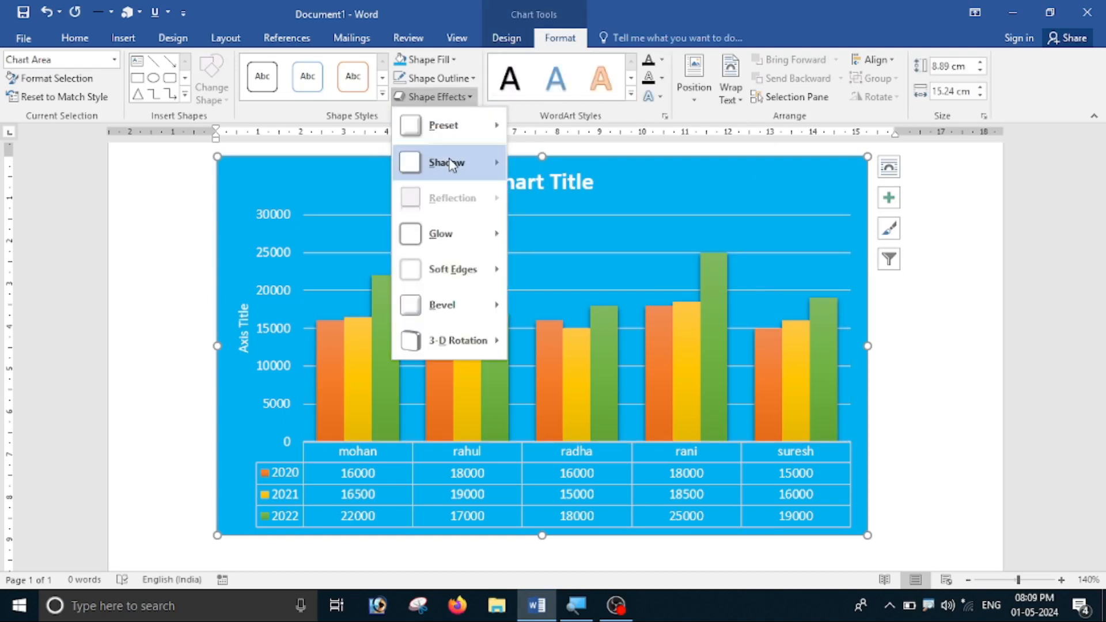
pyautogui.moveTo(446, 163)
pyautogui.click(533, 225)
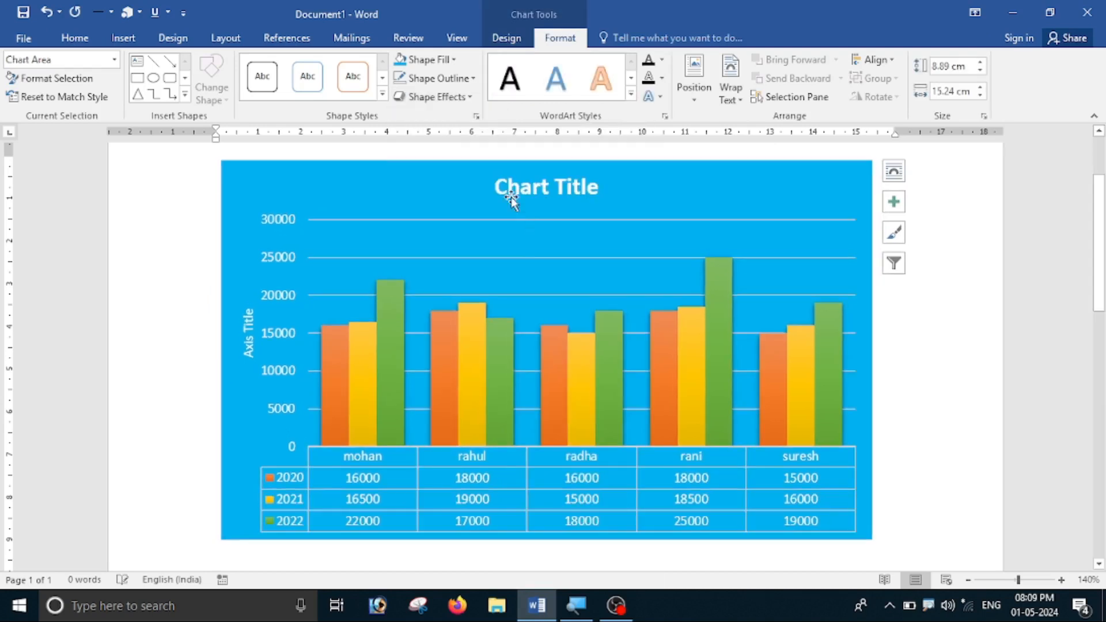
pyautogui.click(452, 98)
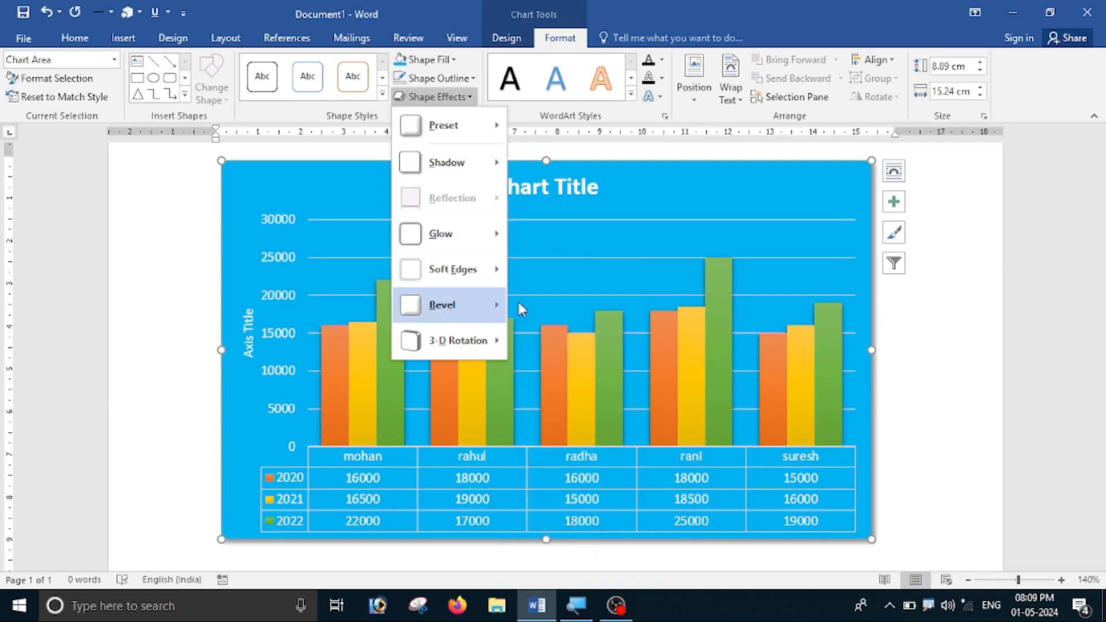
pyautogui.moveTo(478, 308)
pyautogui.click(523, 396)
pyautogui.keyDown('ctrl'); pyautogui.scroll(-1, 498, 342); pyautogui.keyUp('ctrl')
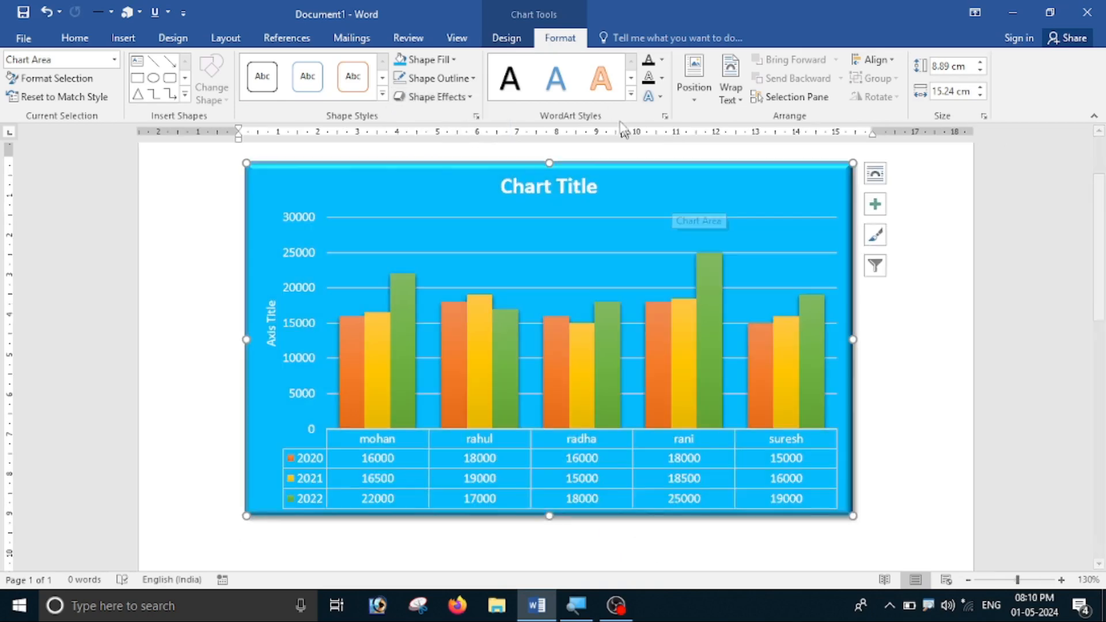
# - Apply the WordArt style with white fill and orange outline to all the chart text
pyautogui.click(631, 94)
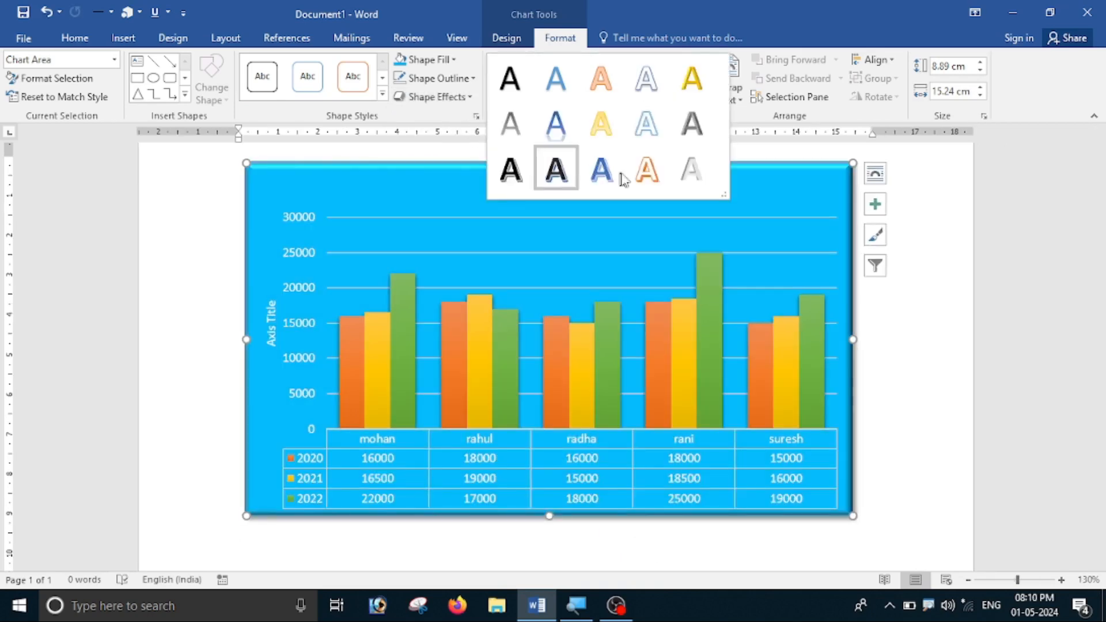
pyautogui.click(645, 169)
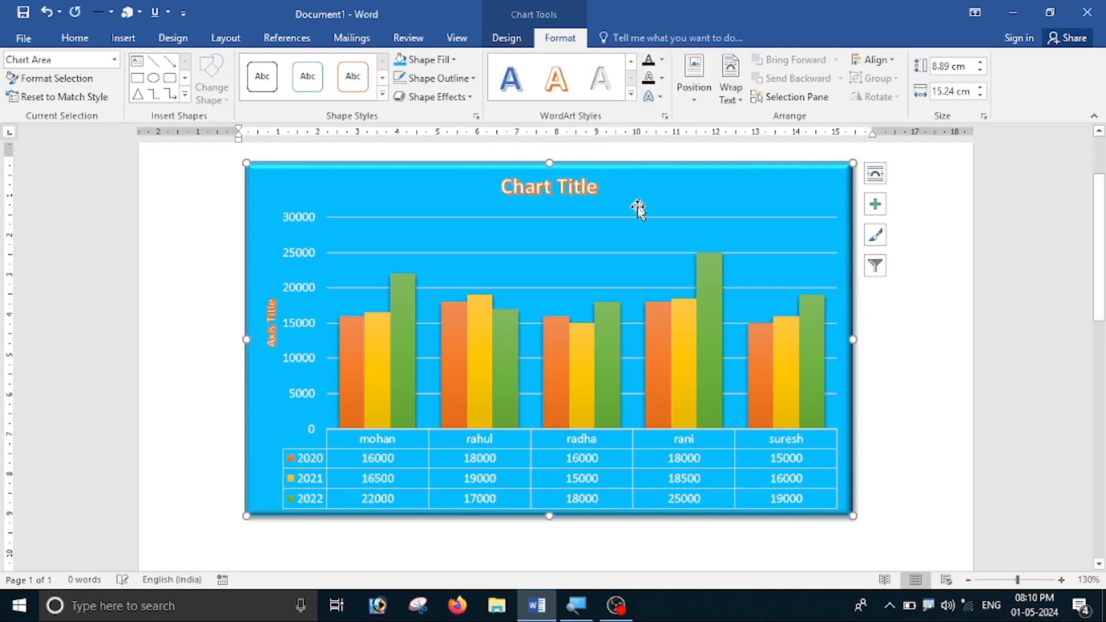
pyautogui.click(635, 94)
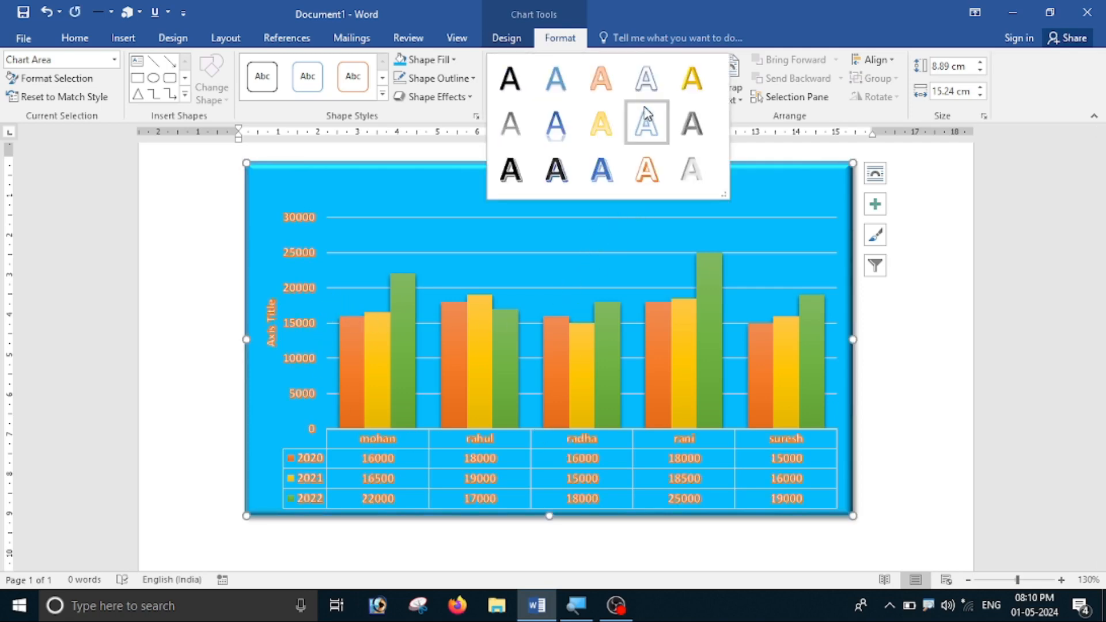
pyautogui.click(656, 176)
pyautogui.moveTo(685, 381)
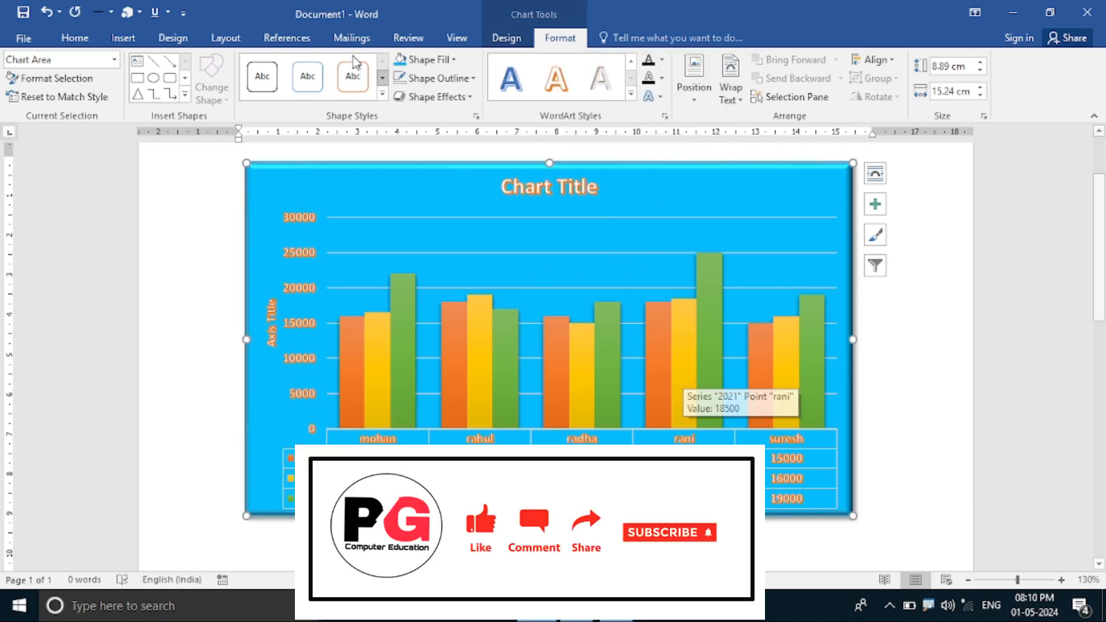
pyautogui.click(123, 38)
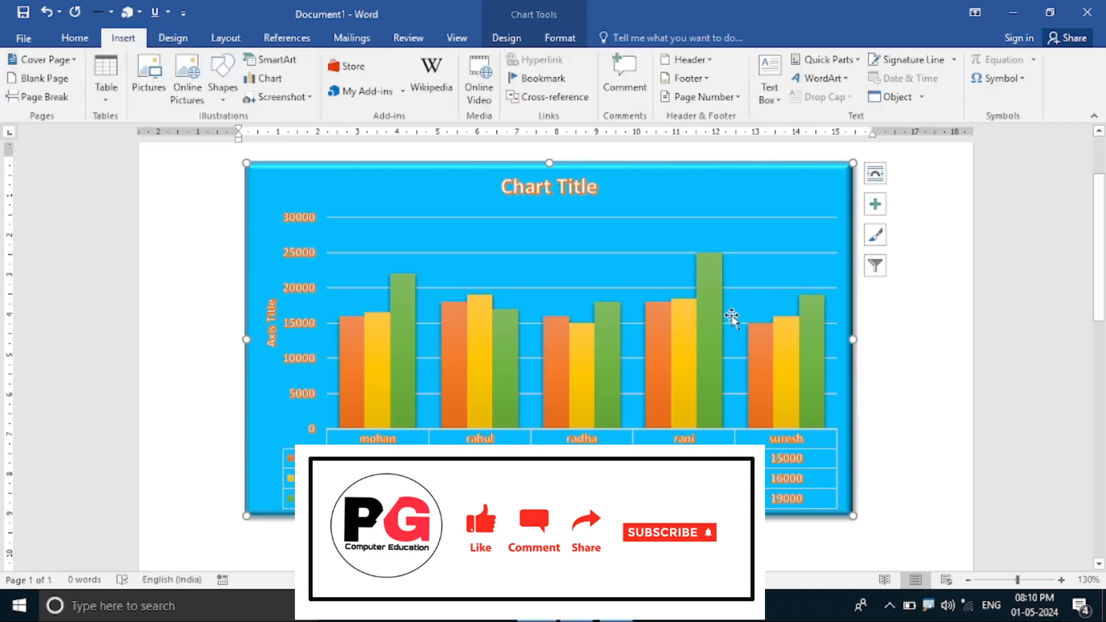